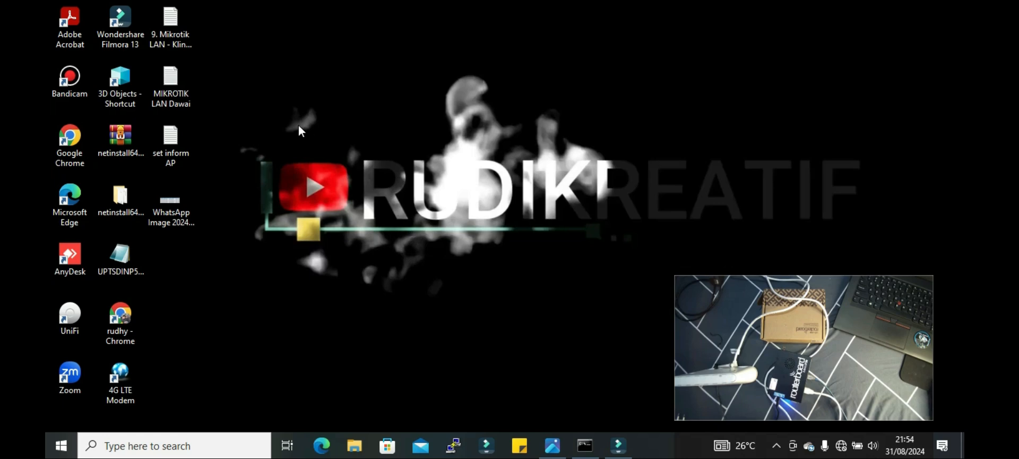
- Open the Internet Protocol Version 4 (TCP/IPv4) properties of the computer's Ethernet adapter from the network settings
right_click(841, 448)
click(823, 429)
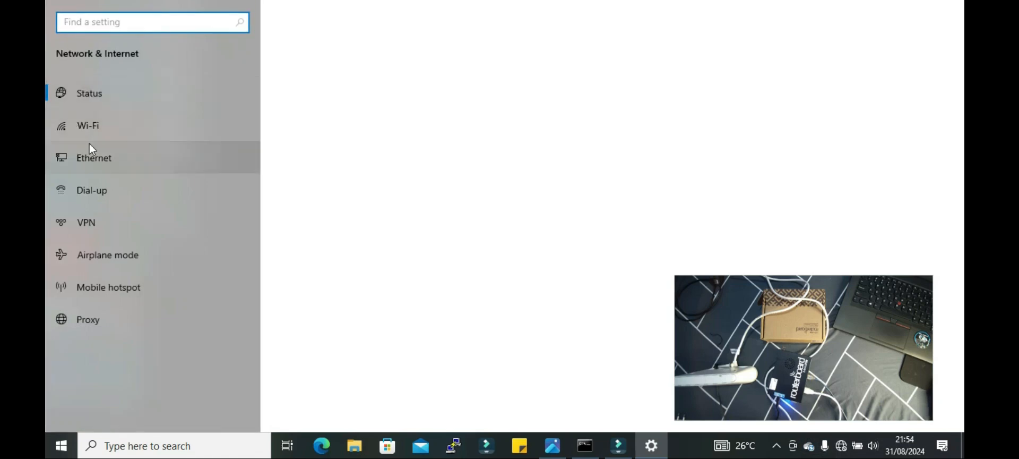
click(93, 150)
click(800, 35)
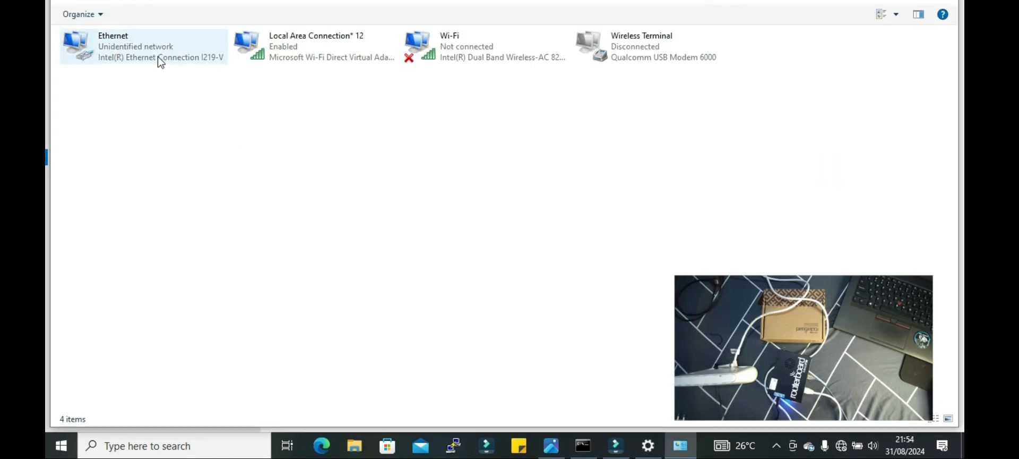
click(158, 56)
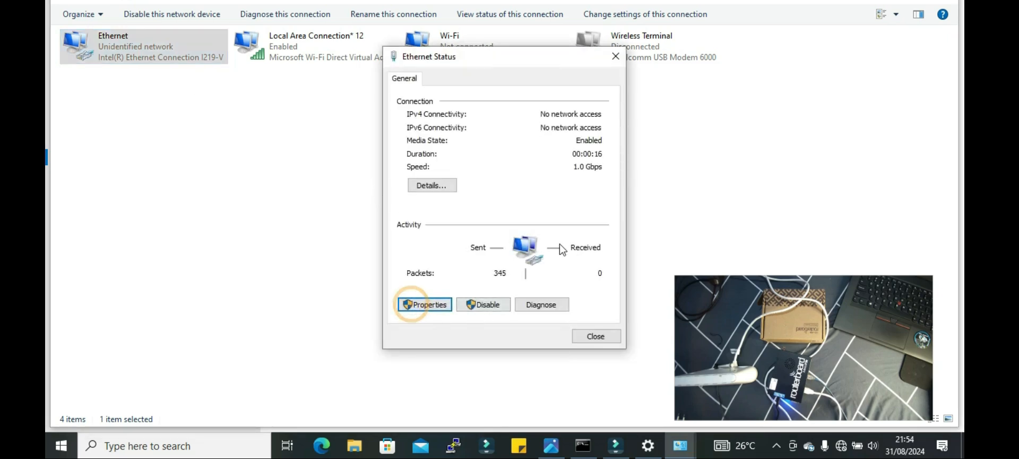
click(433, 305)
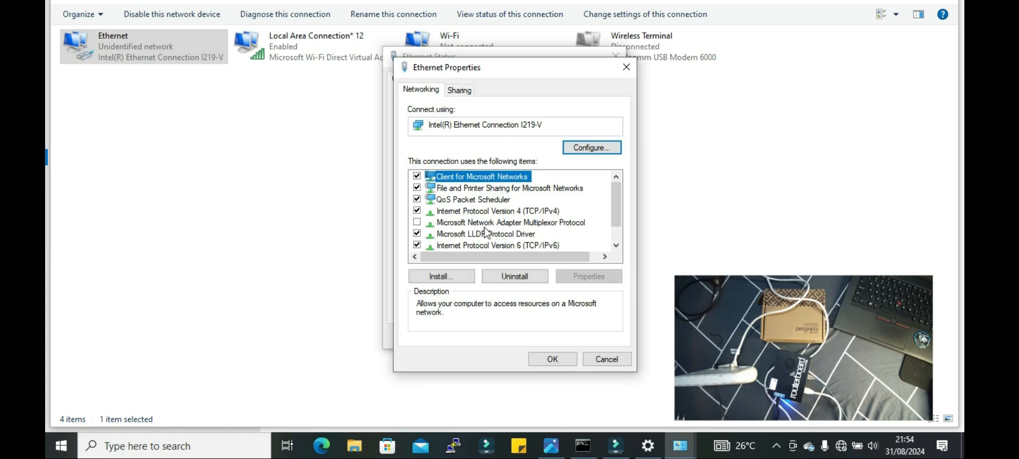
double_click(460, 209)
- Set the Ethernet adapter to obtain its IP address and DNS server automatically, save, and close all network windows
click(459, 204)
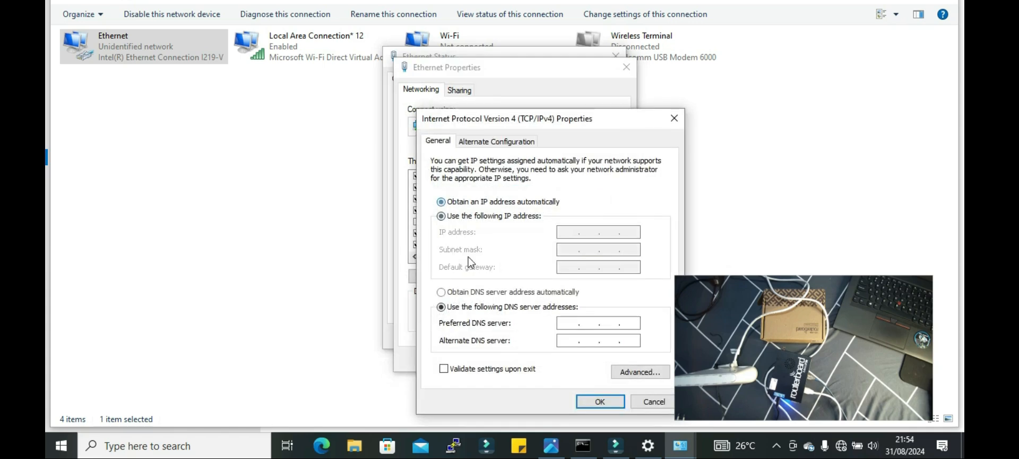
click(474, 297)
click(600, 401)
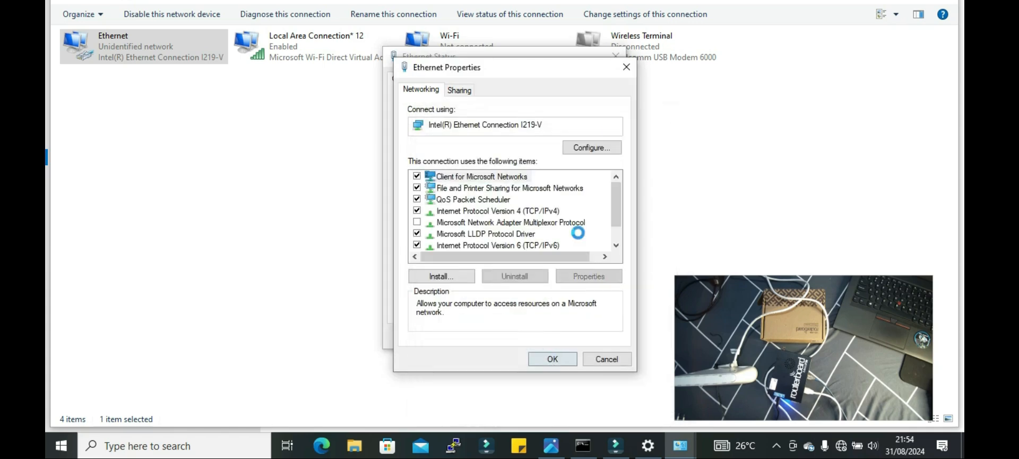
click(552, 357)
click(615, 55)
click(947, 1)
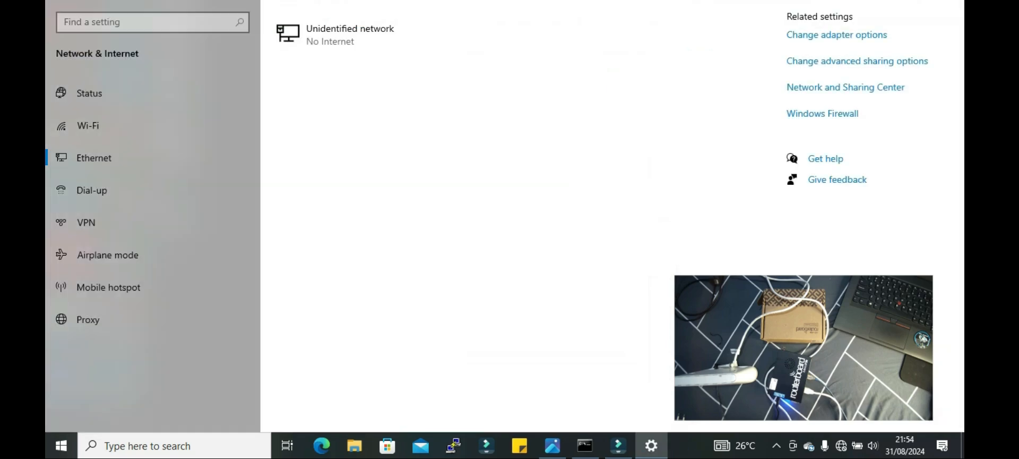
click(950, 1)
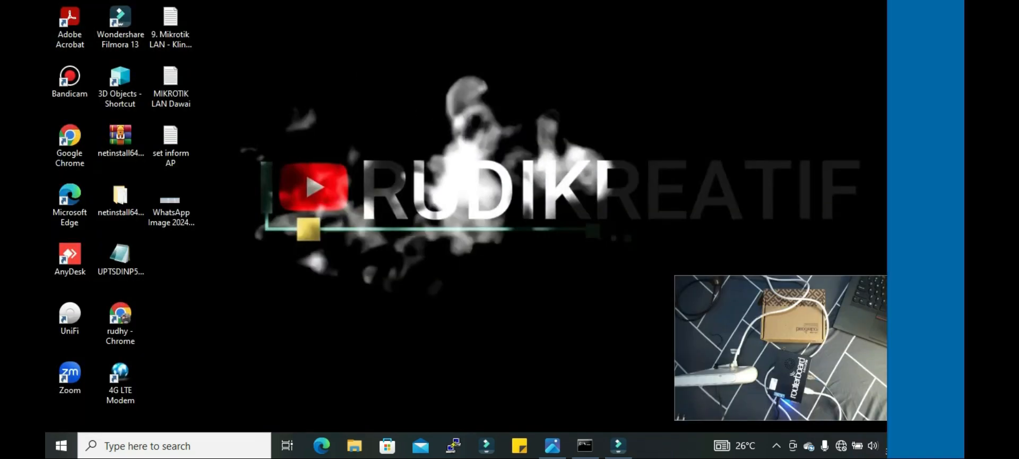
- Launch WinBox and clear the saved password and login name from its connection form
click(838, 190)
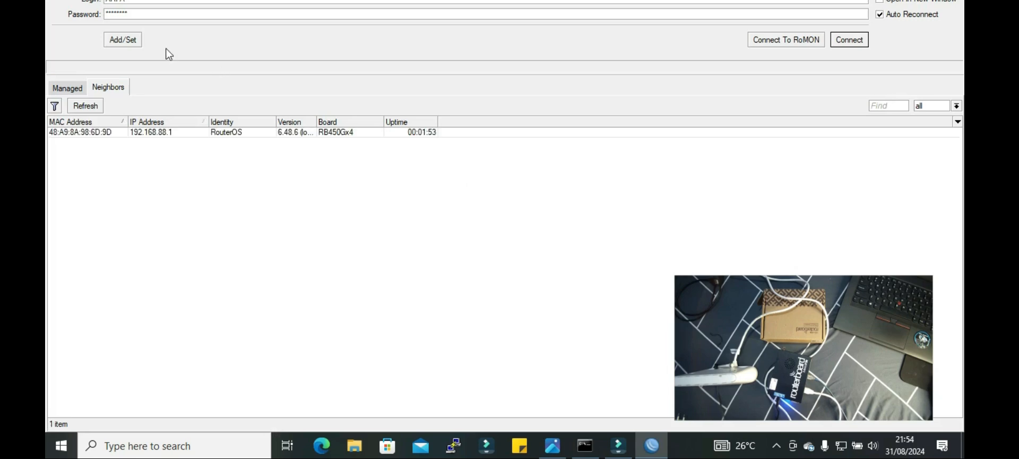
double_click(158, 13)
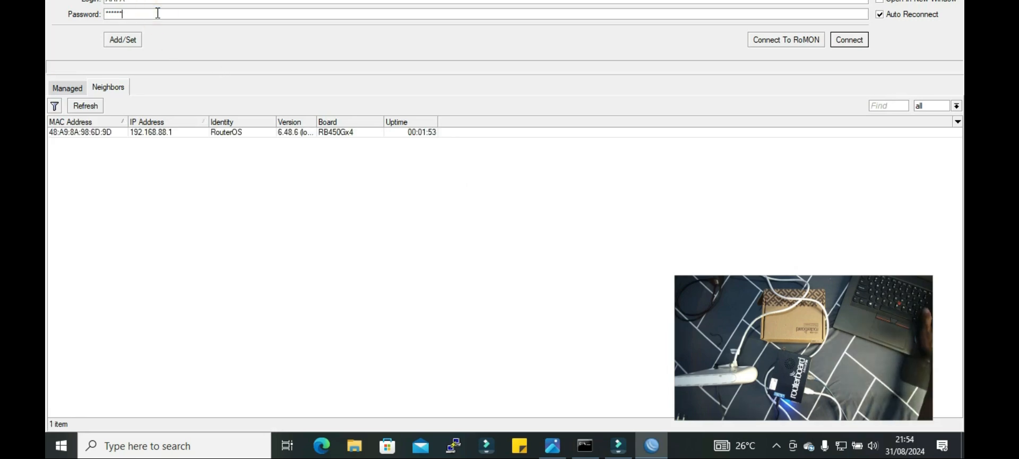
key(BackSpace)
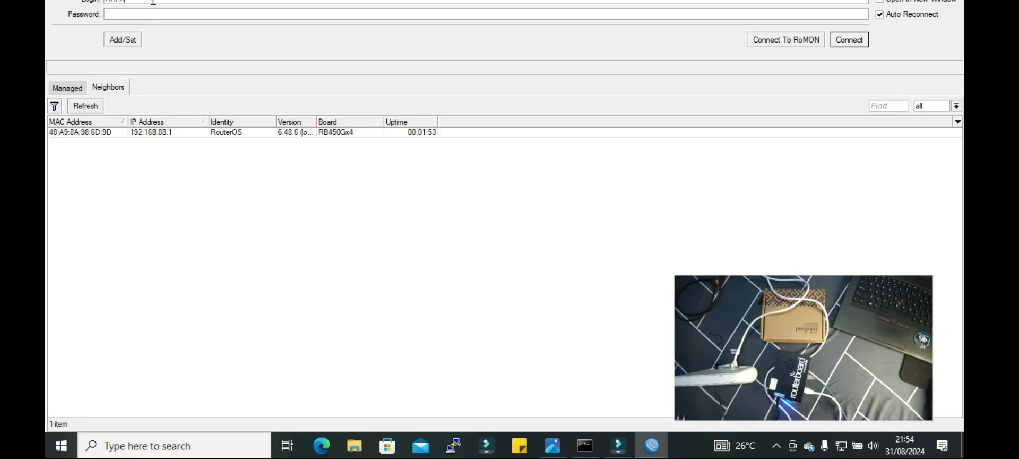
double_click(153, 2)
key(BackSpace)
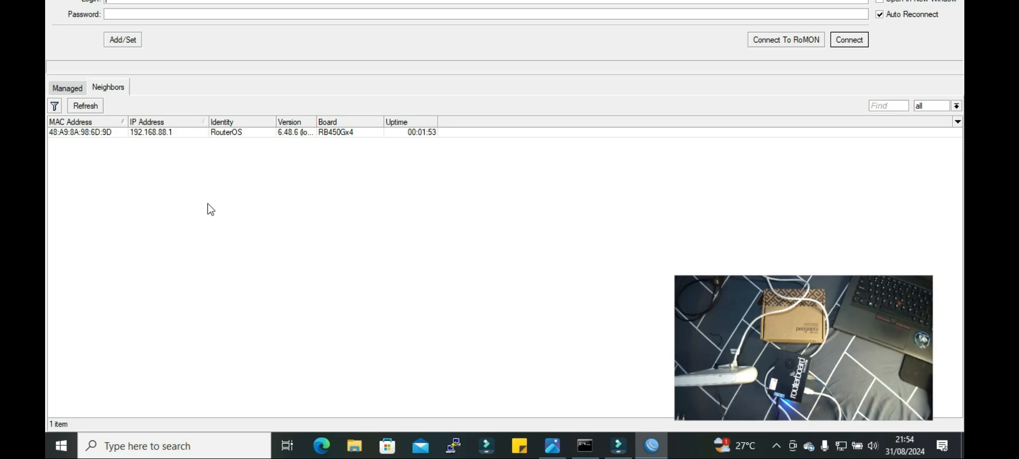
- Connect to the discovered RB450Gx4 router with the login admin and an empty password
click(72, 133)
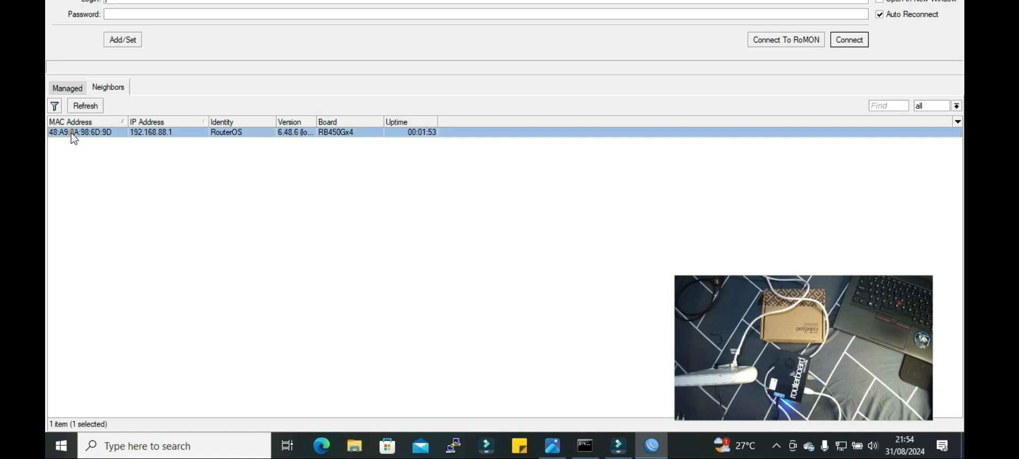
text(ad)
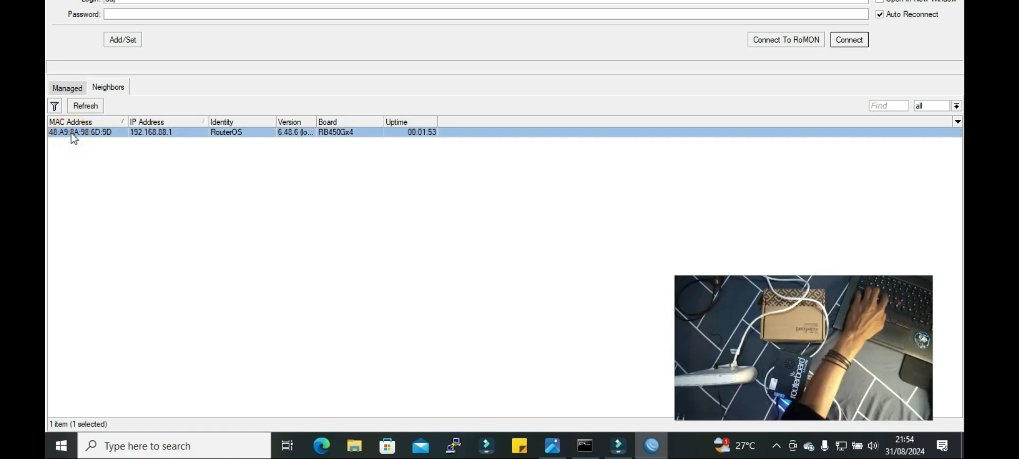
text(min)
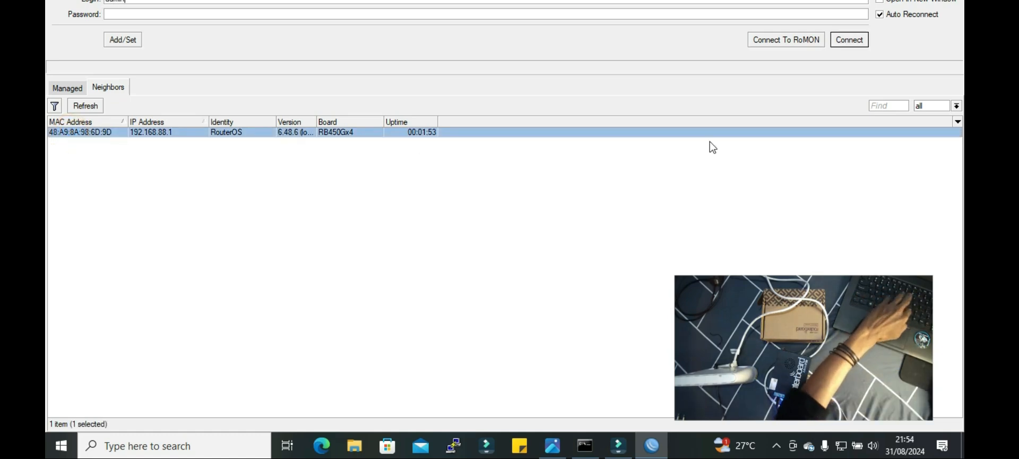
click(849, 40)
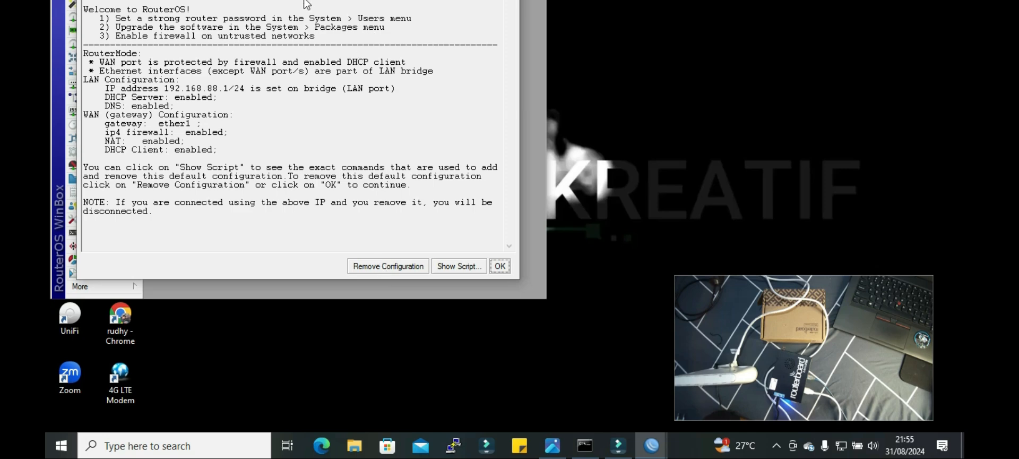
- Remove the router's default configuration from the RouterOS welcome message, and open the system's Reset Configuration settings
drag(295, 0, 631, 0)
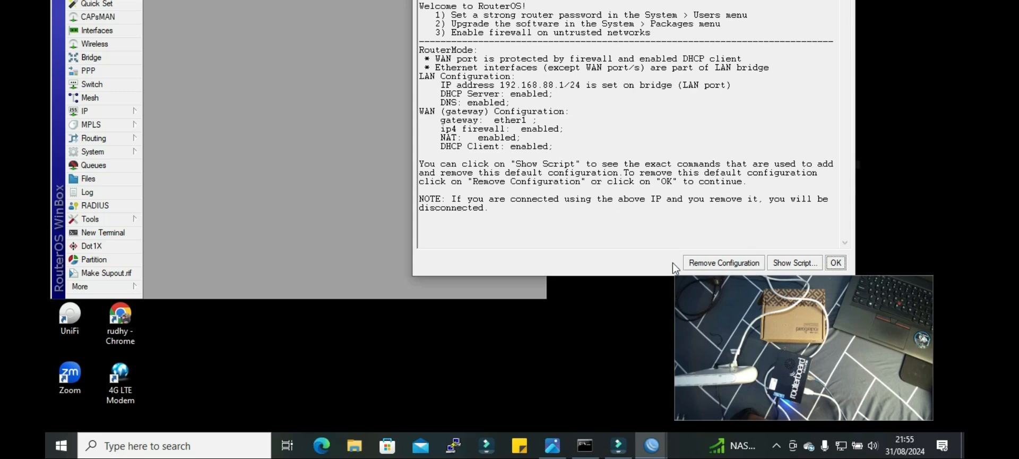
click(713, 264)
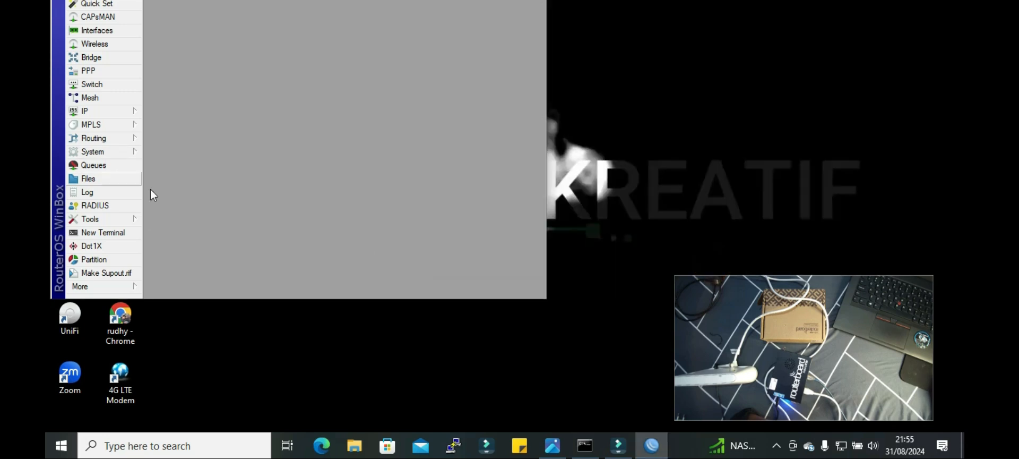
click(106, 156)
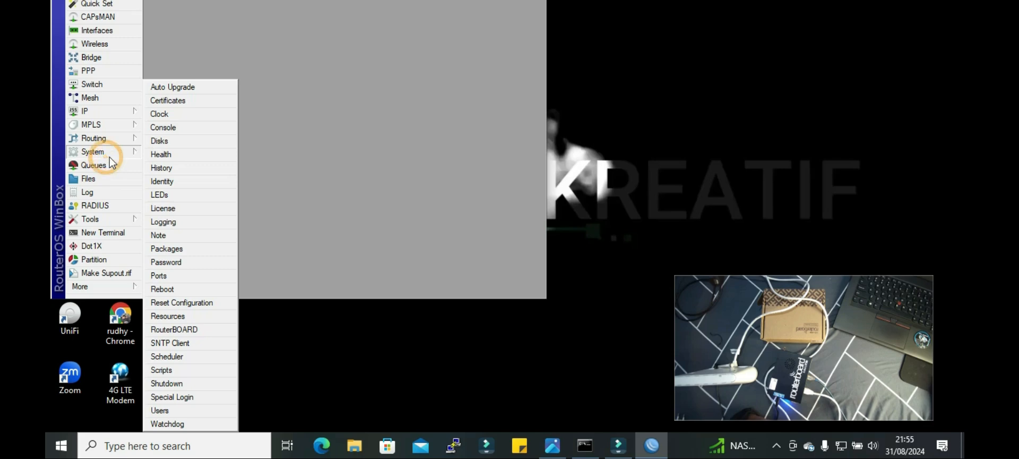
click(189, 302)
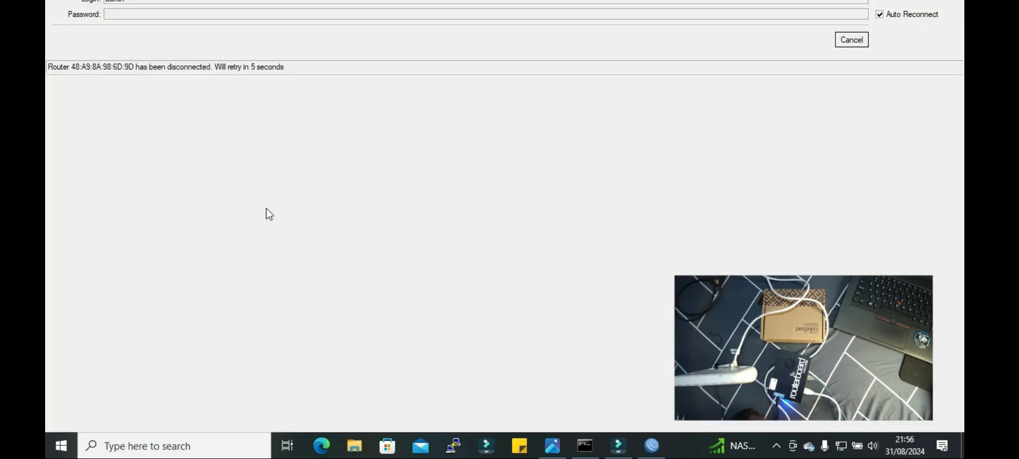
- Cancel the automatic retry and reconnect to the RB450Gx4 neighbor as admin with an empty password
click(849, 43)
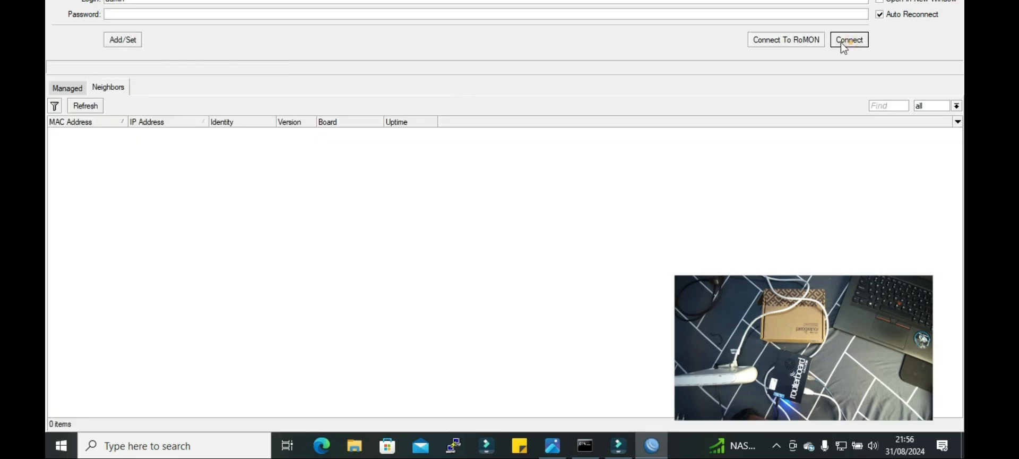
click(97, 134)
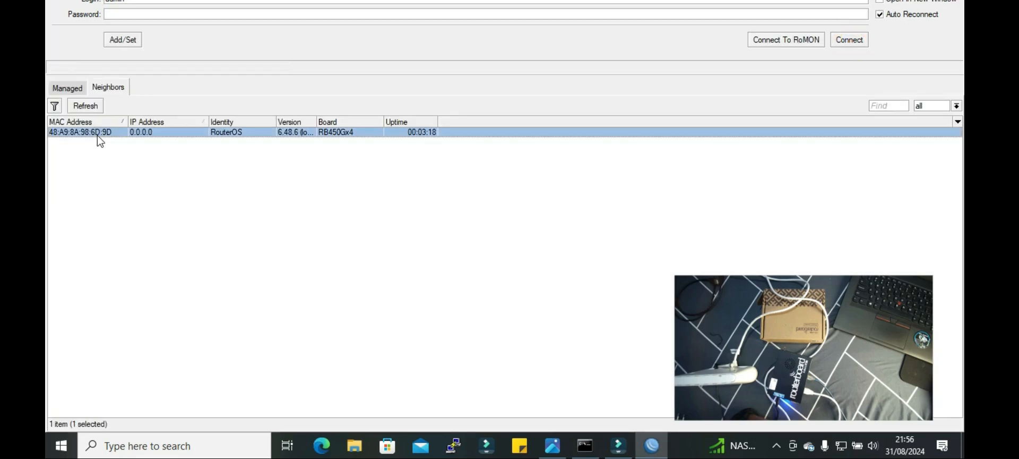
click(846, 43)
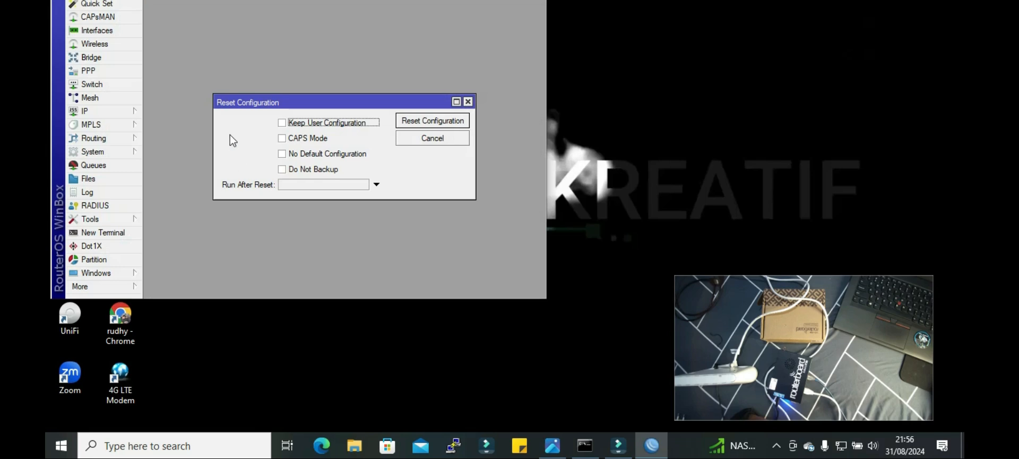
- Reset the router with No Default Configuration enabled and confirm the reboot
click(283, 154)
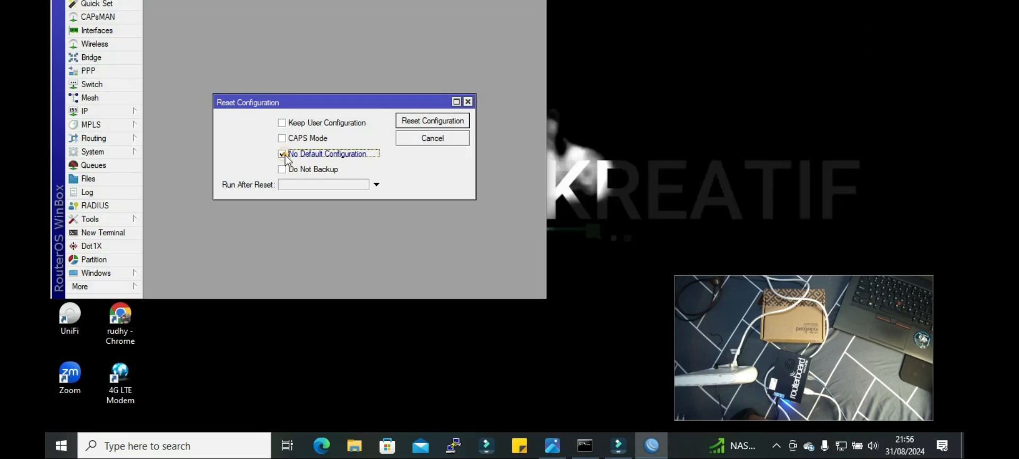
click(431, 121)
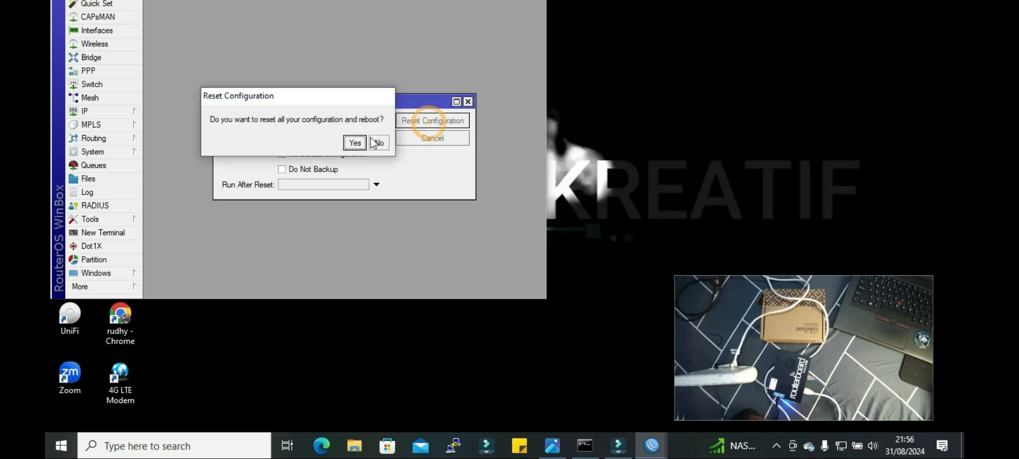
click(350, 141)
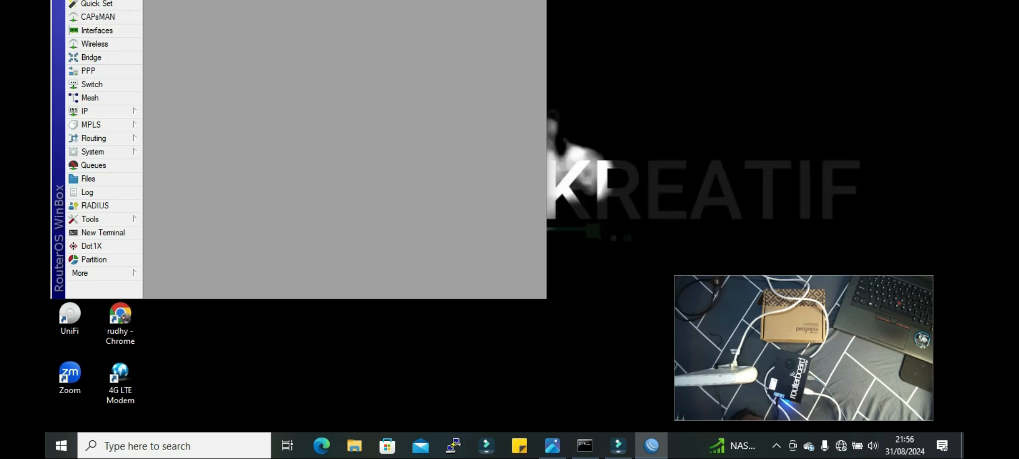
- Maximize the router's management window
key(super+Up)
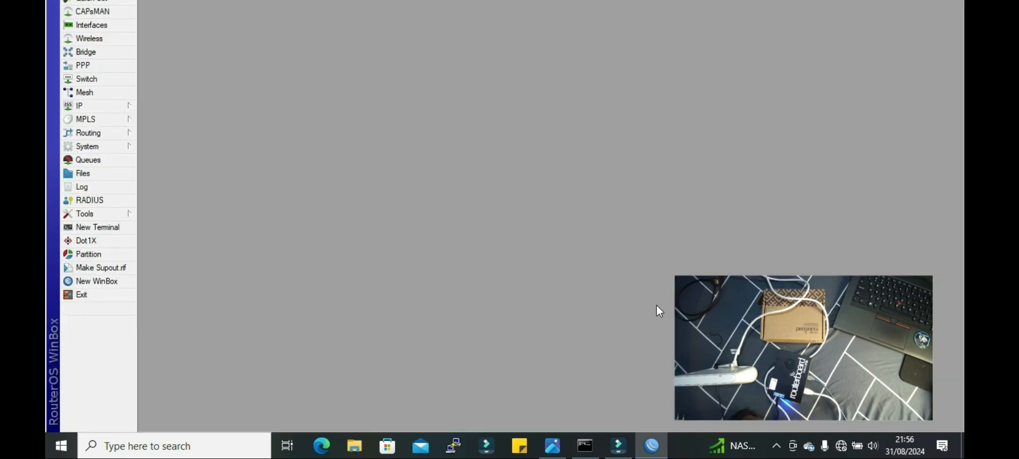
drag(673, 276, 719, 301)
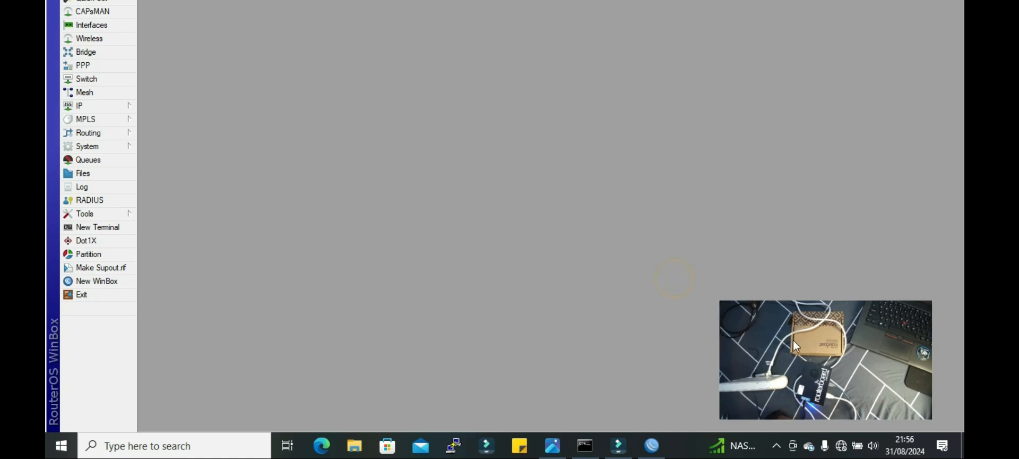
drag(793, 340, 818, 345)
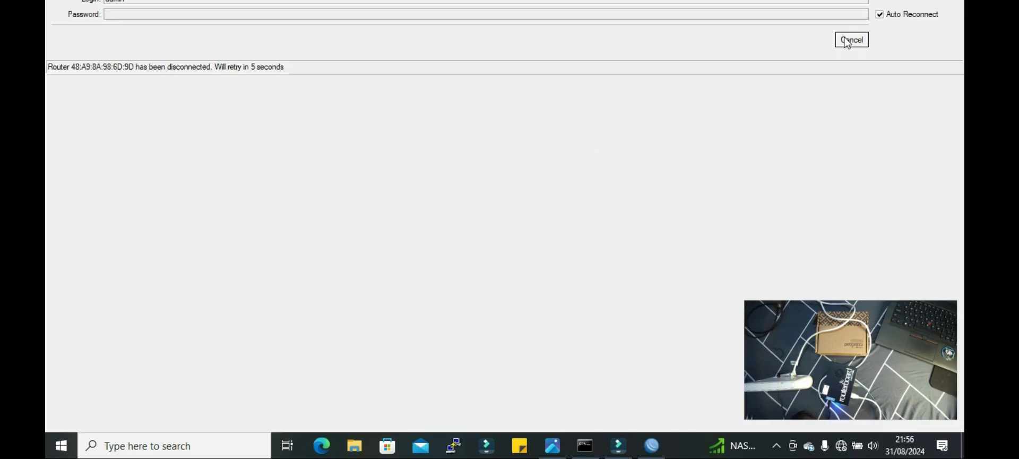
- Cancel the automatic reconnection and refresh the neighbor list to rediscover the rebooted router
click(847, 42)
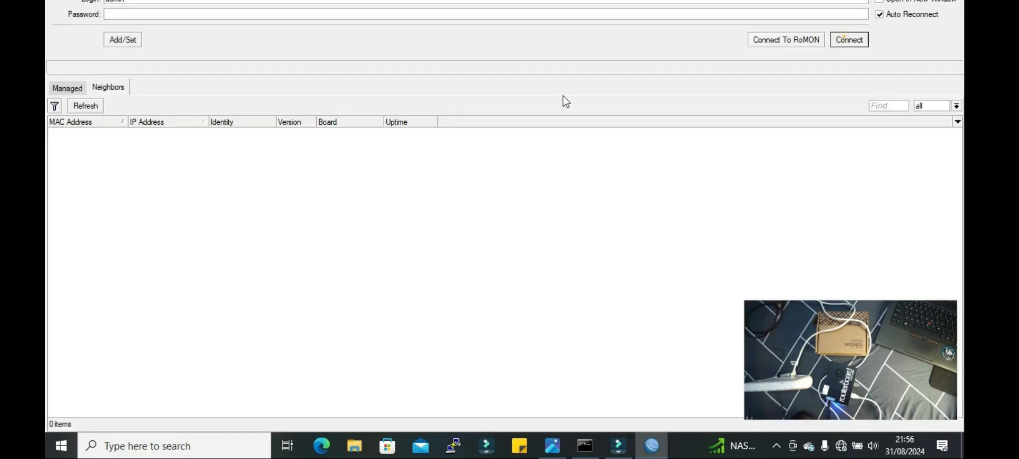
click(65, 90)
click(113, 88)
click(91, 108)
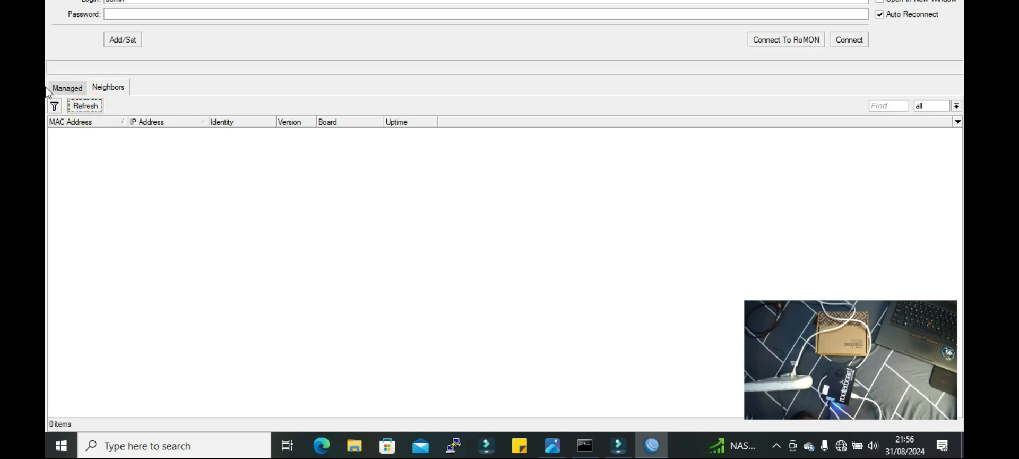
click(71, 89)
click(96, 87)
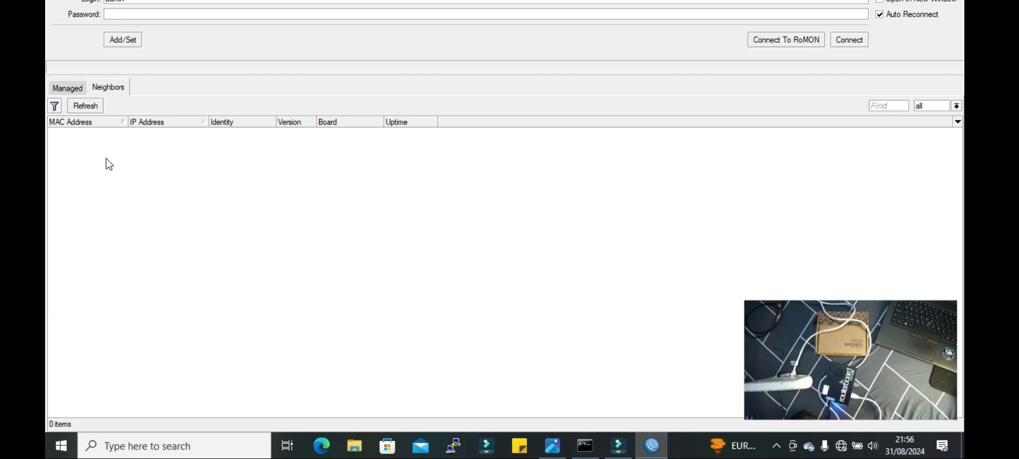
- Select the RB450Gx4 in the neighbor list and connect to it as admin with an empty password
click(101, 89)
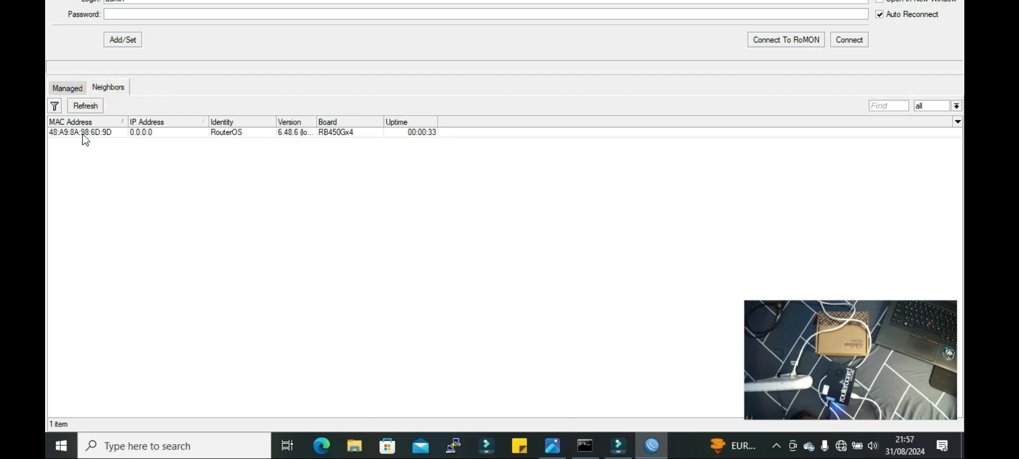
click(83, 132)
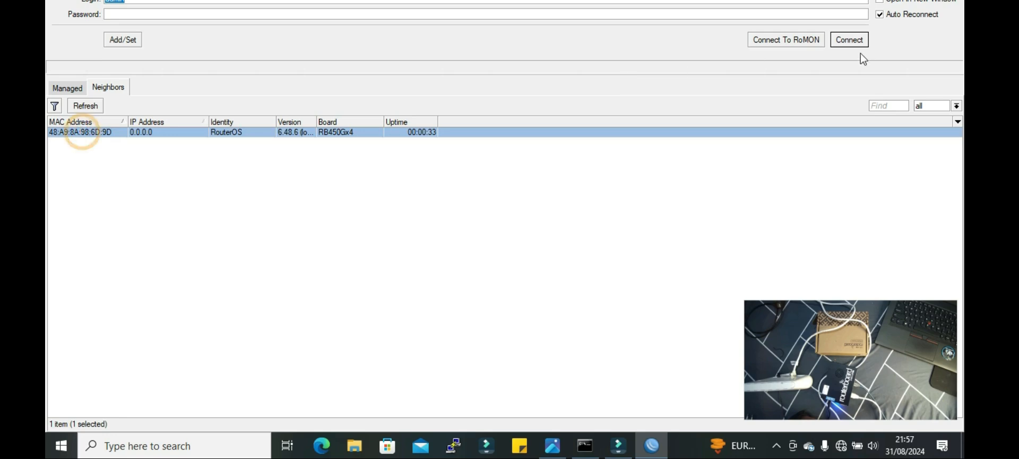
click(849, 40)
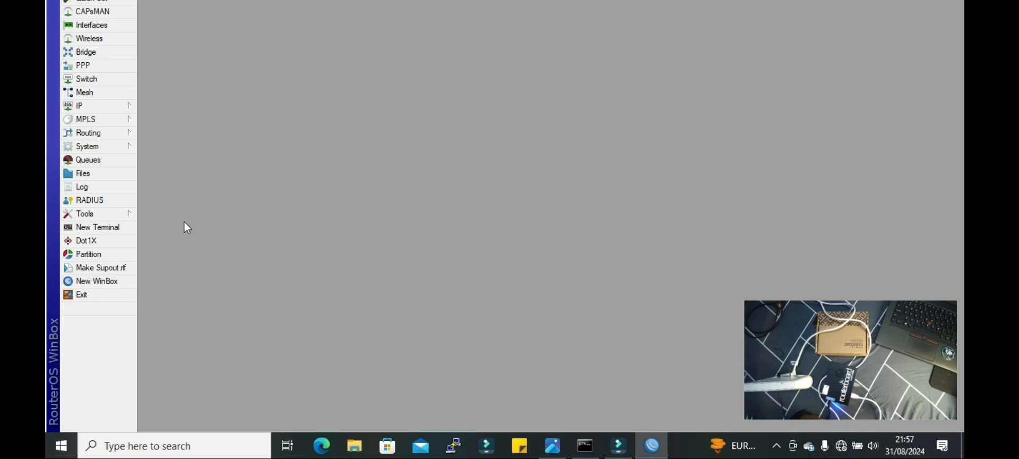
- Open the router's user list and start a new user entry
click(114, 145)
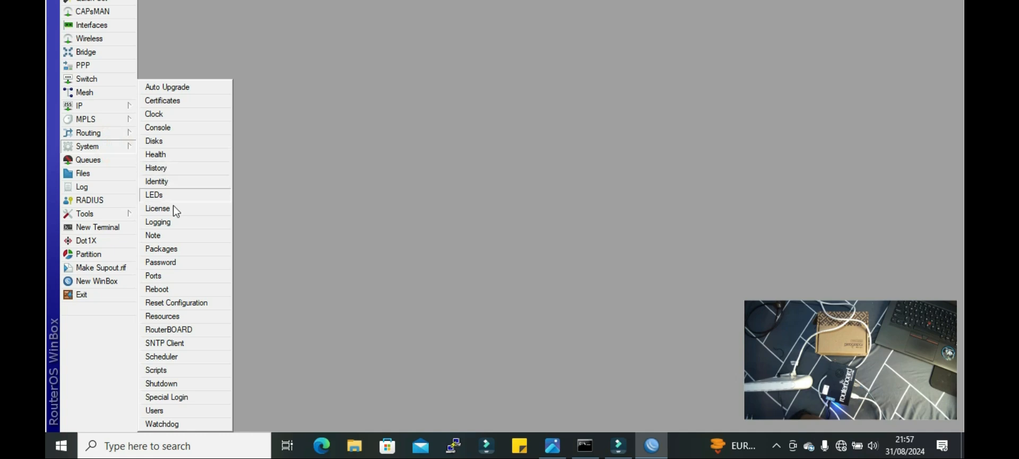
click(164, 412)
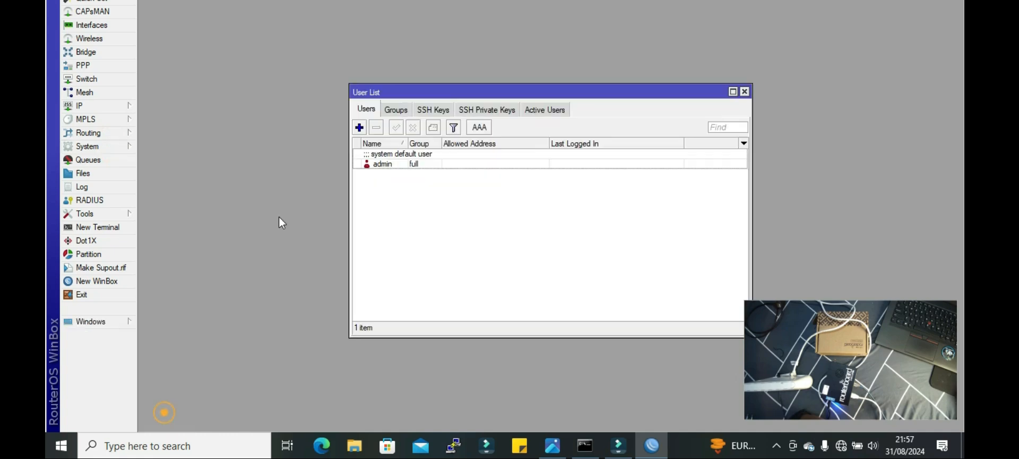
click(360, 127)
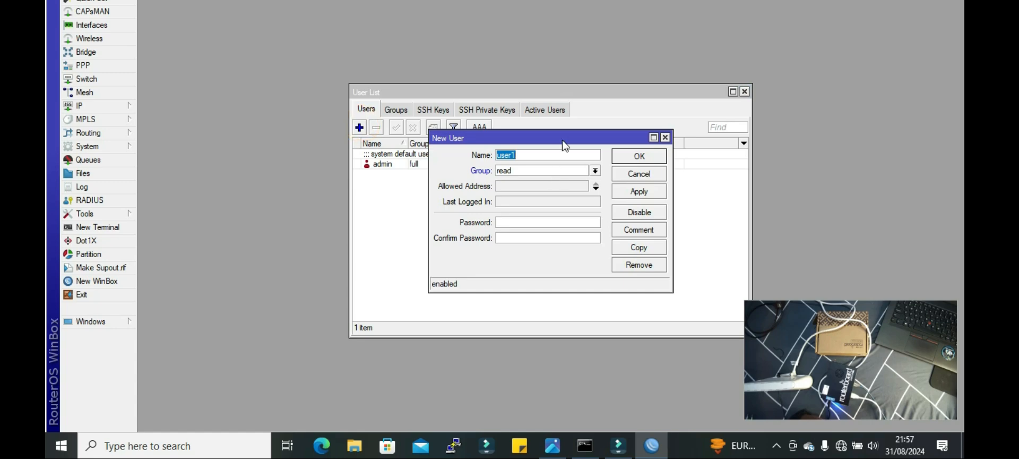
drag(564, 142, 569, 184)
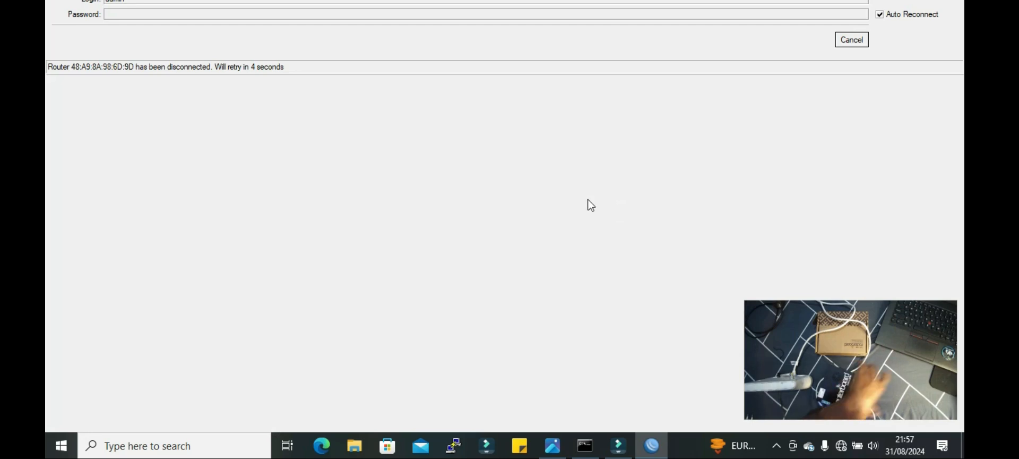
- Cancel the automatic reconnection, refresh the neighbor list and reconnect to the RB450Gx4
click(852, 40)
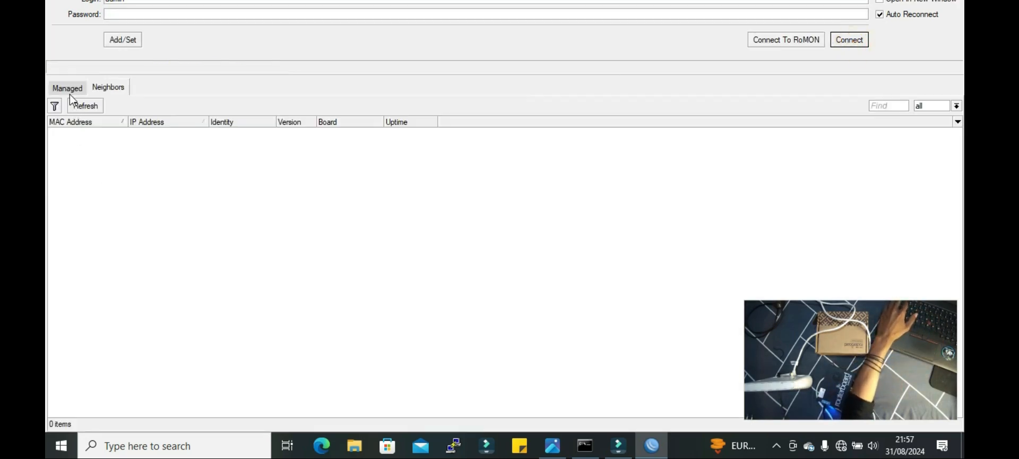
click(69, 89)
click(108, 87)
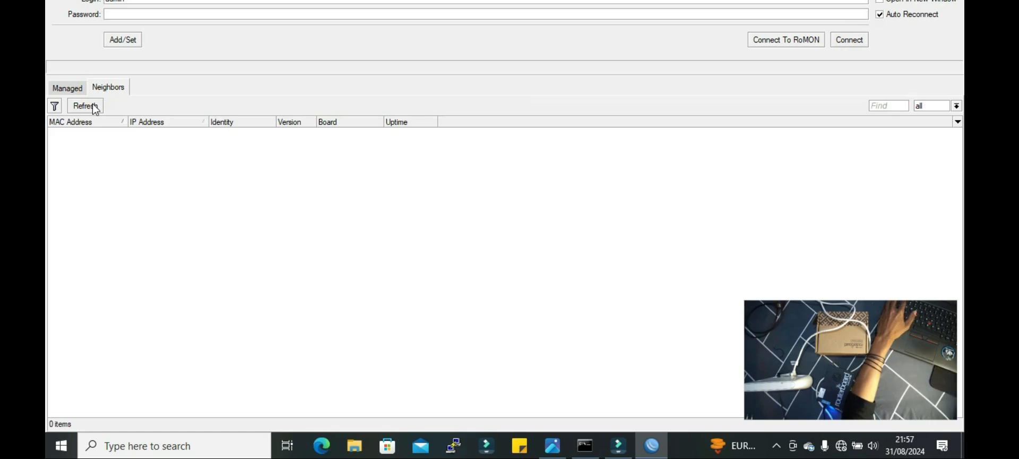
click(94, 108)
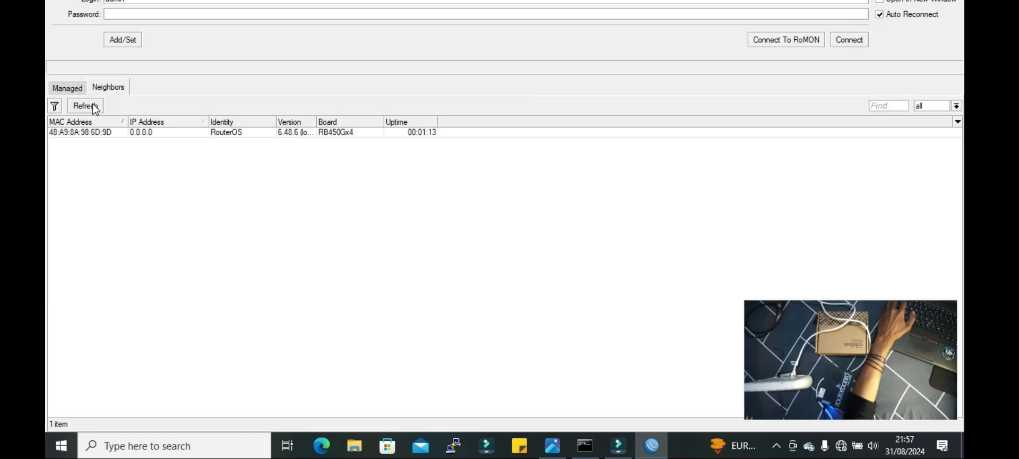
double_click(99, 130)
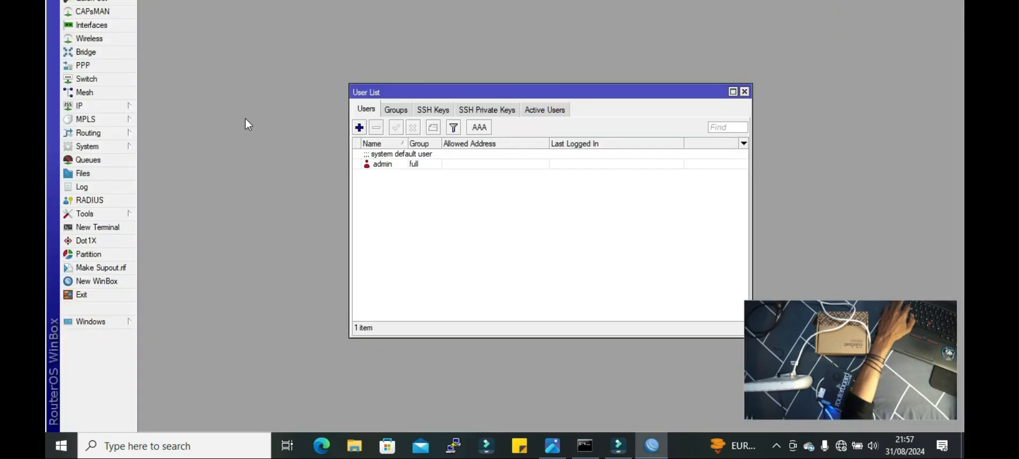
- Create a new router user entry named rudikreatif and assign it to the full group
click(359, 128)
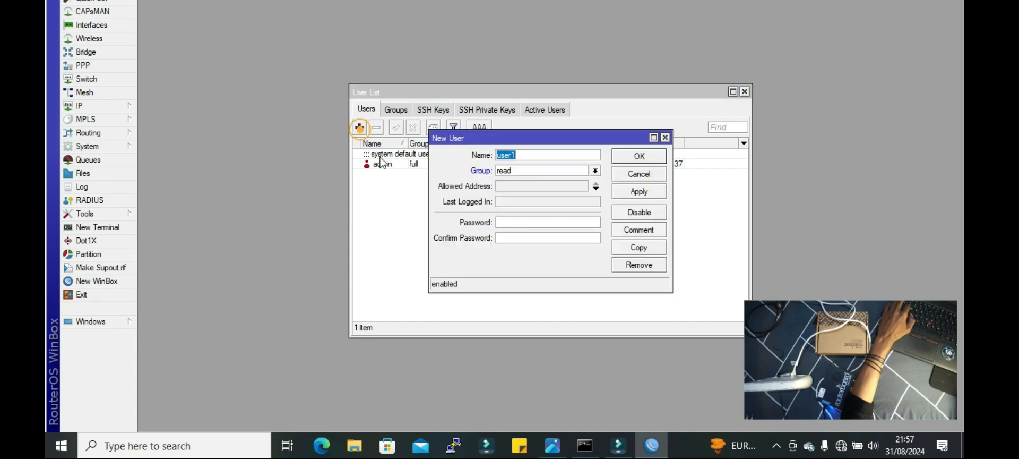
click(549, 154)
key(BackSpace)
key(BackSpace)
key(BackSpace)
key(BackSpace)
key(BackSpace)
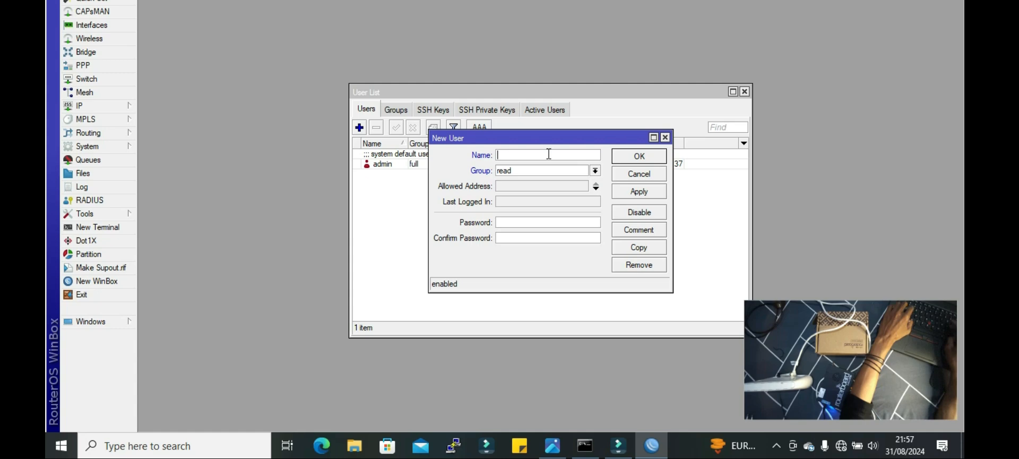
text(ru)
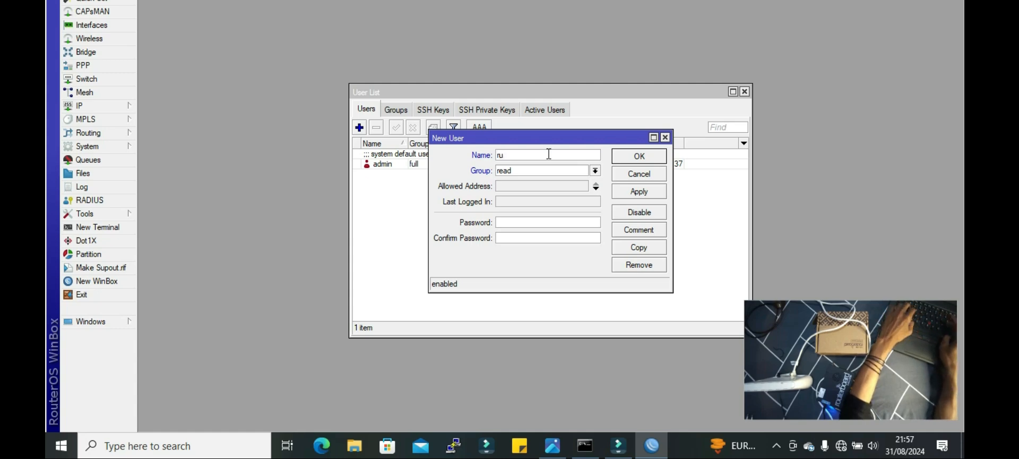
text(dikre)
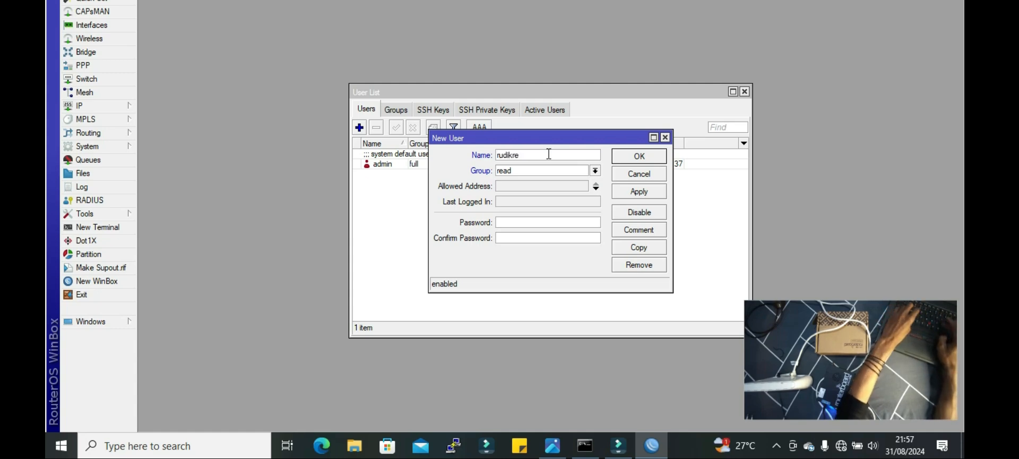
text(atif)
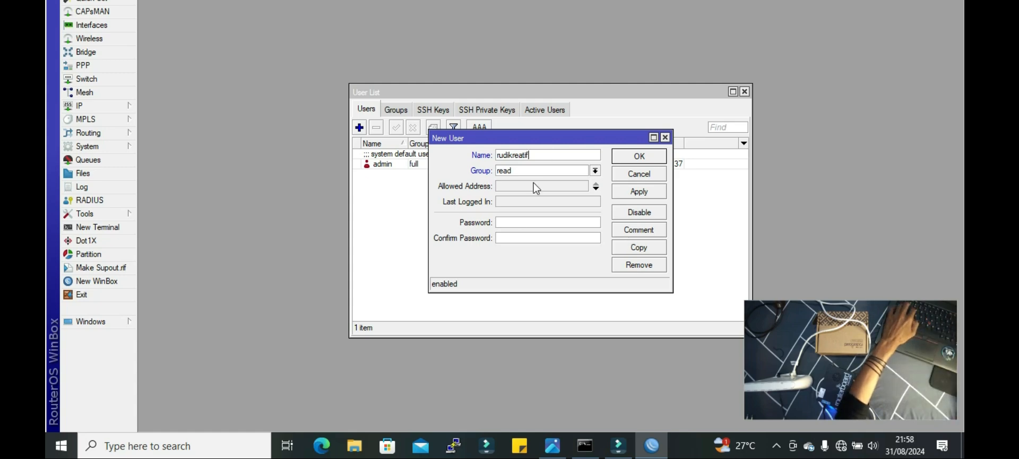
click(593, 171)
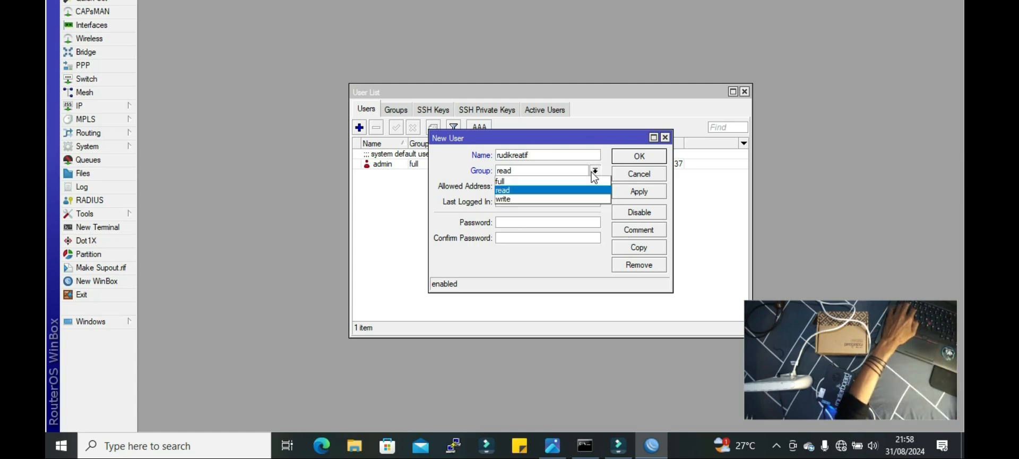
click(541, 181)
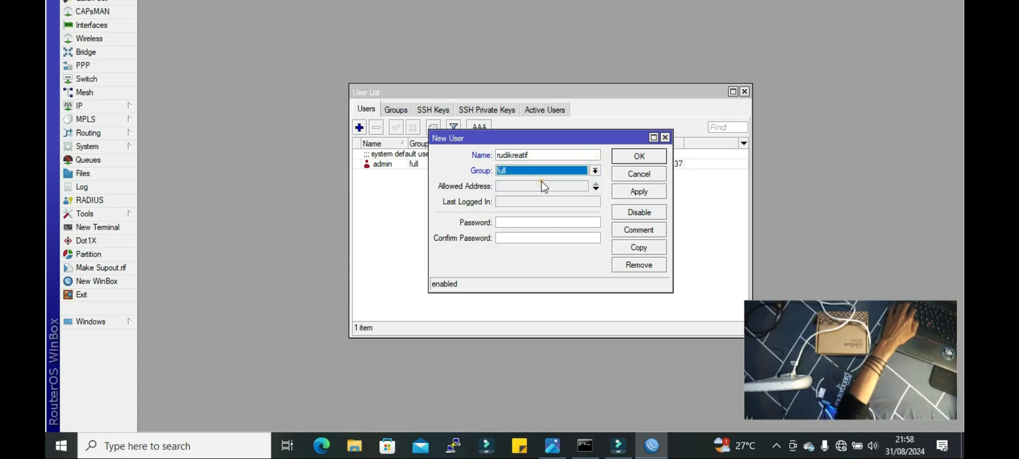
- Enter and confirm the new user's password, apply the entry and close it
click(521, 222)
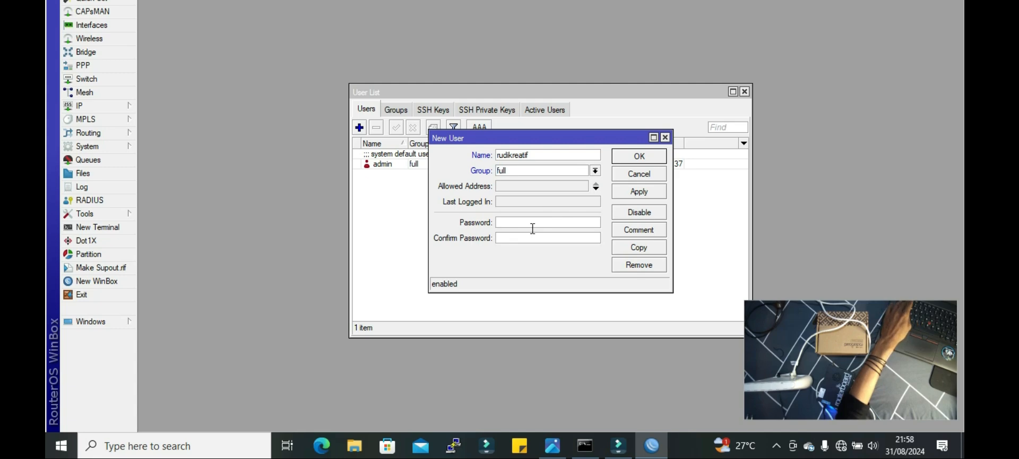
text(*****)
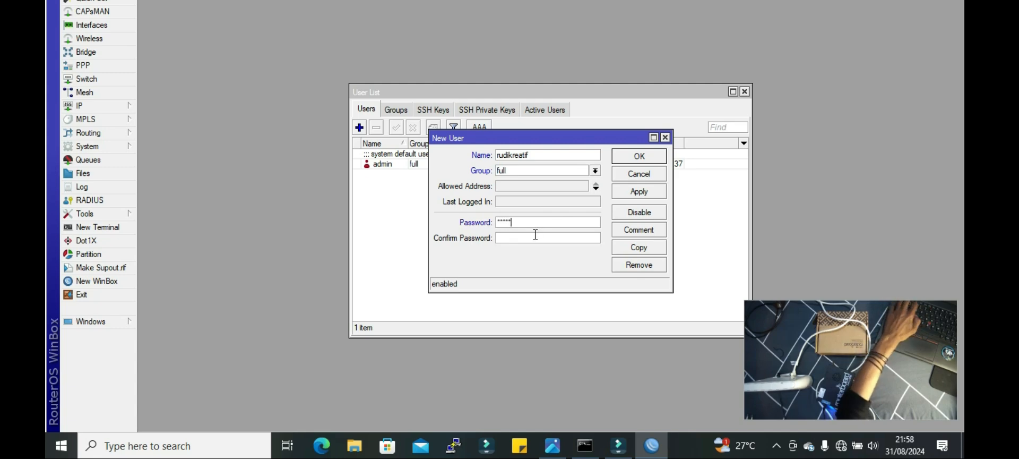
click(535, 234)
text(*****)
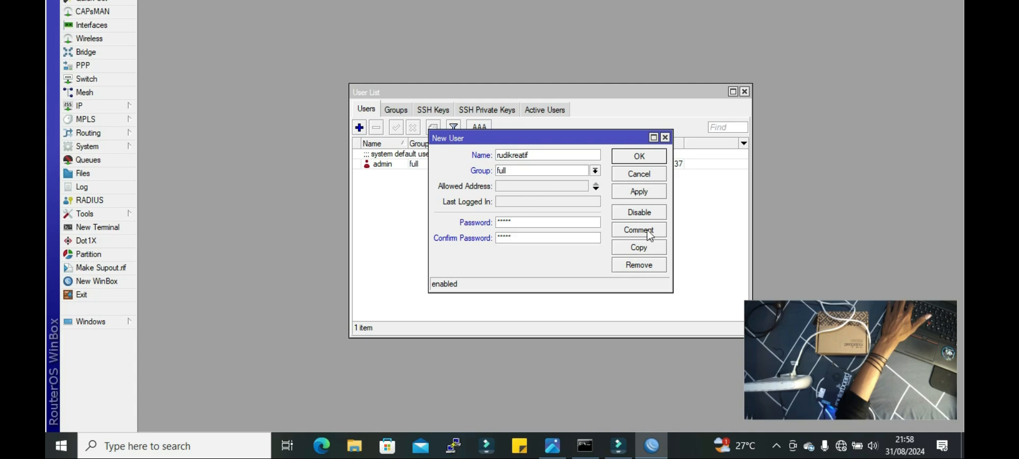
click(626, 192)
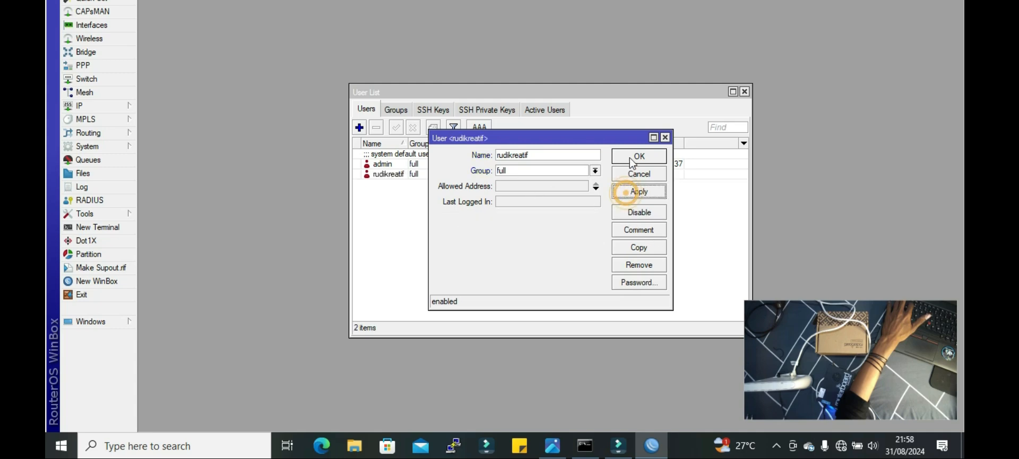
click(631, 157)
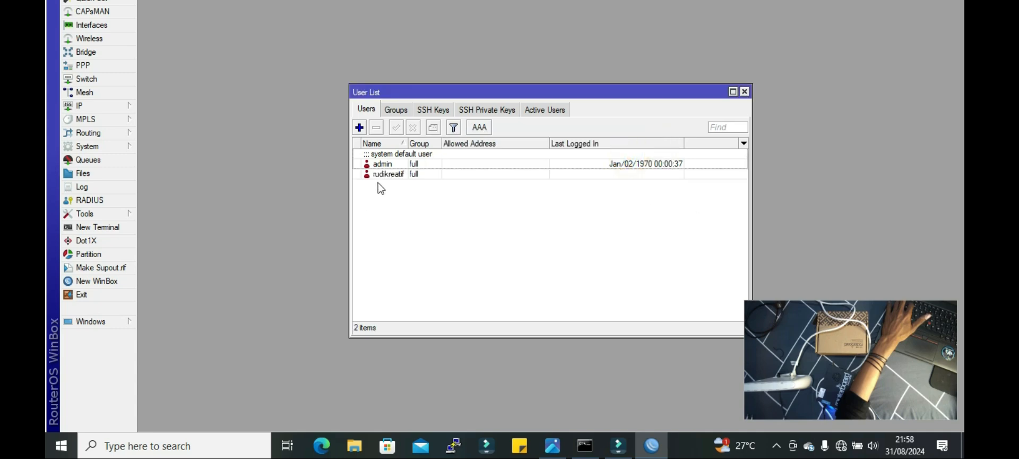
- Disable the default admin user in the user list
click(381, 165)
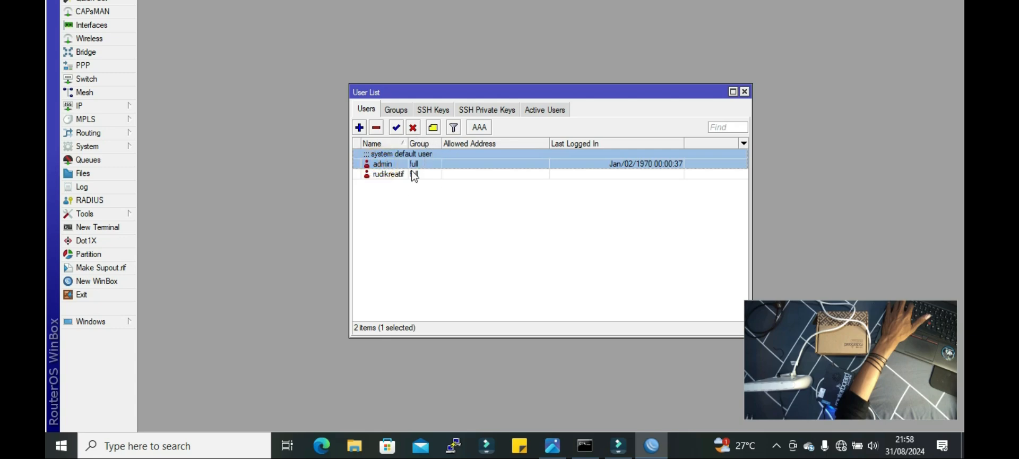
click(413, 128)
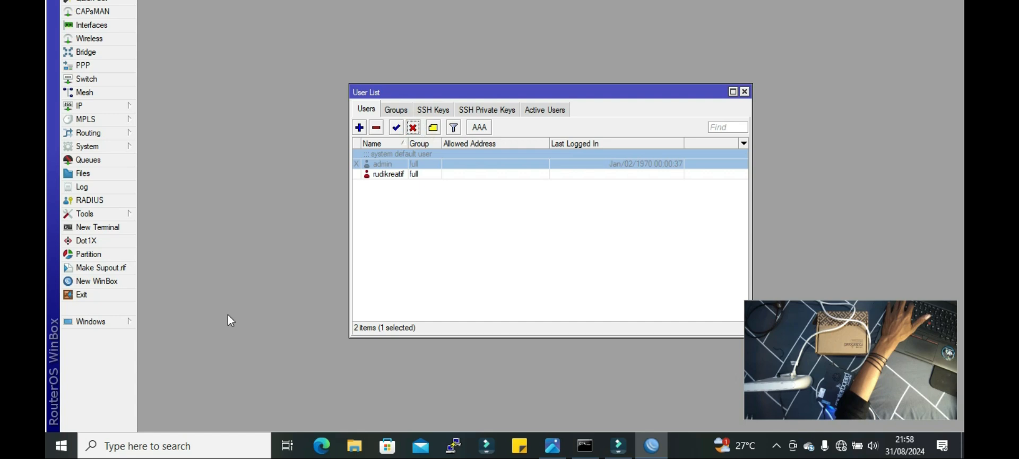
- Open a new WinBox login window and connect to the router as rudikreatif with the account password
click(95, 282)
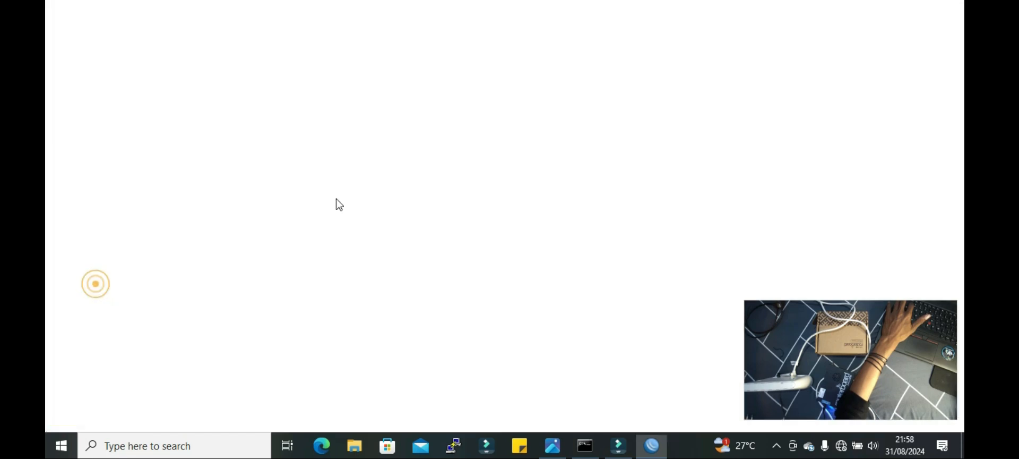
click(149, 3)
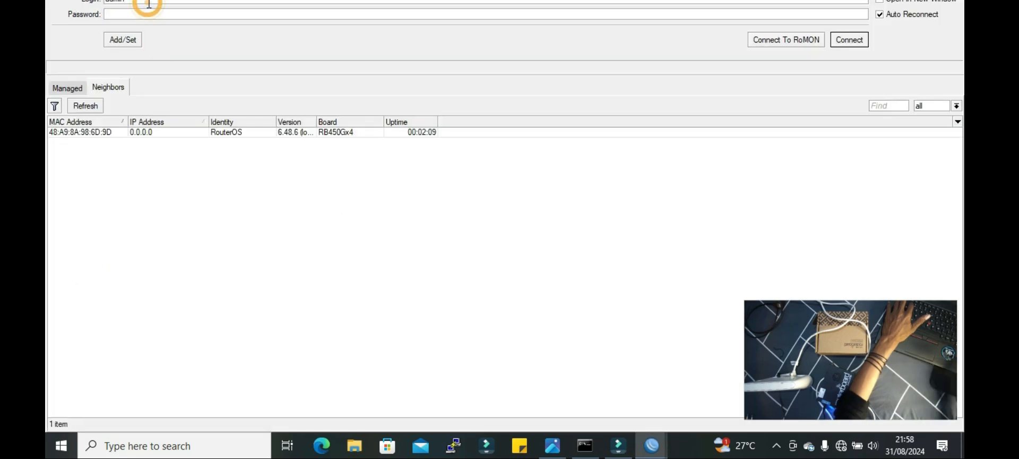
key(BackSpace)
key(BackSpace)
key(BackSpace)
key(BackSpace)
key(BackSpace)
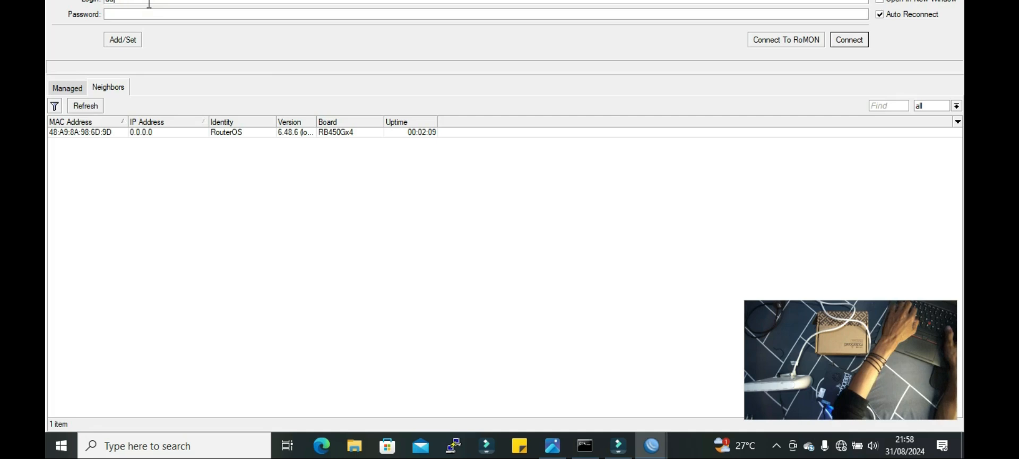
text(fadikred)
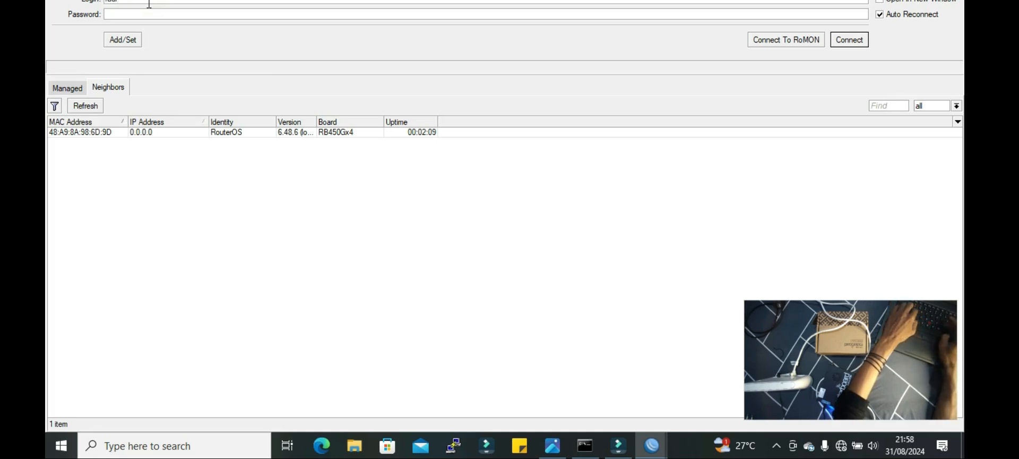
text(tif)
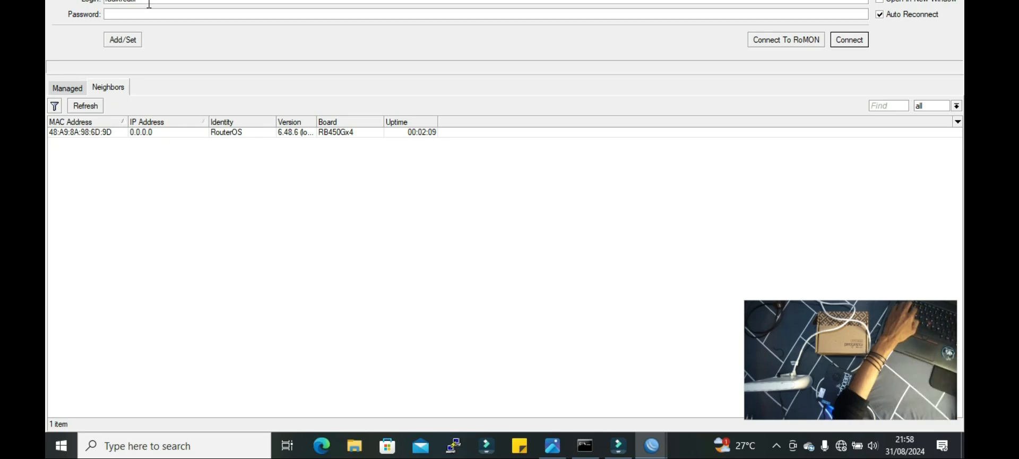
click(155, 19)
text(*****)
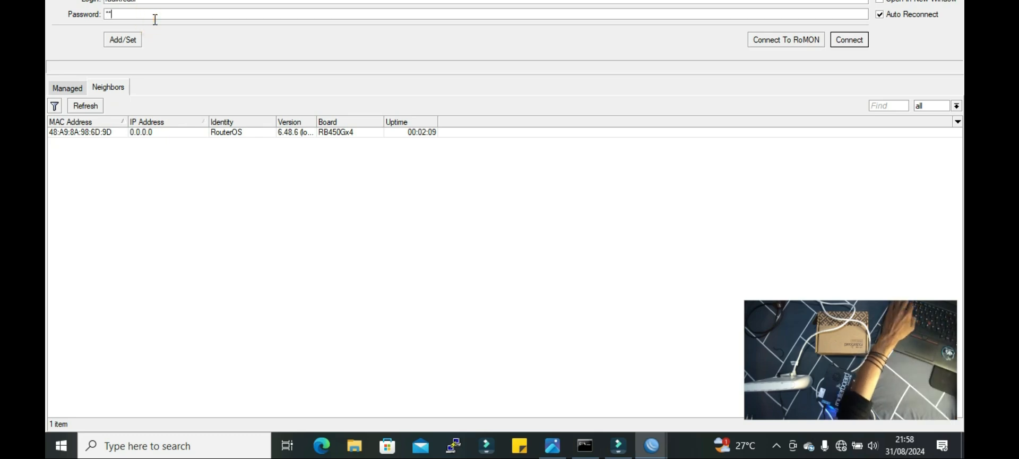
click(850, 39)
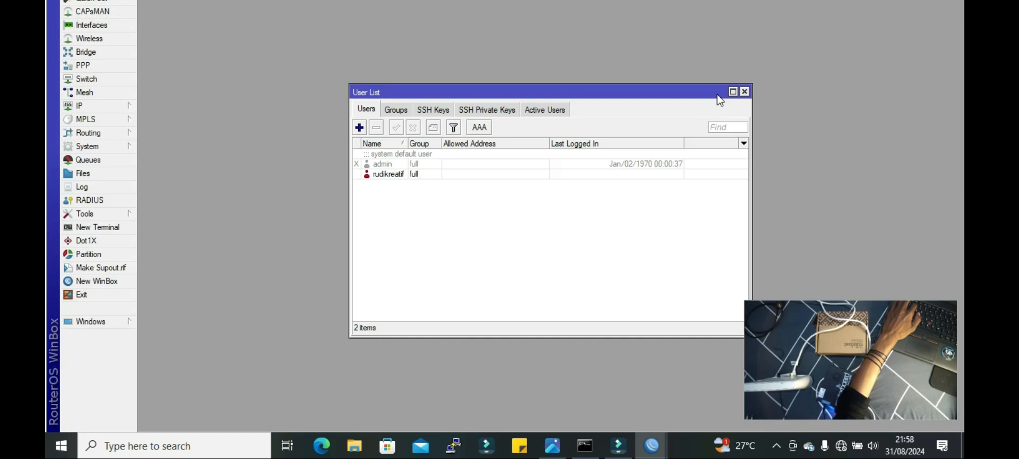
- Close the user list and set the router's system identity to rudikreatif
click(744, 92)
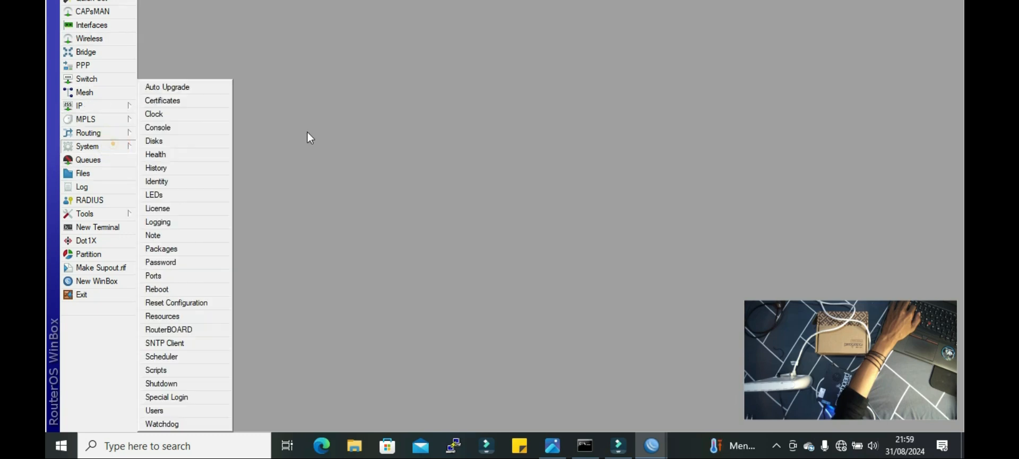
click(405, 127)
click(66, 147)
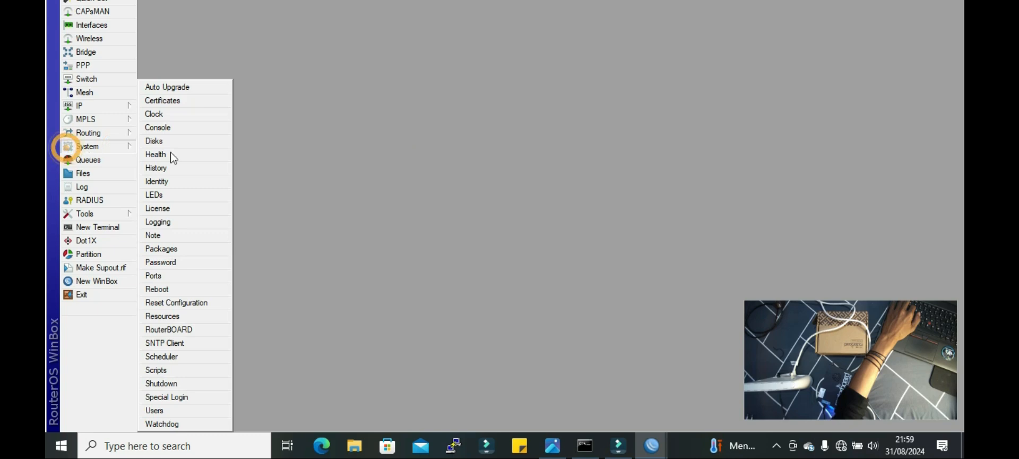
click(175, 181)
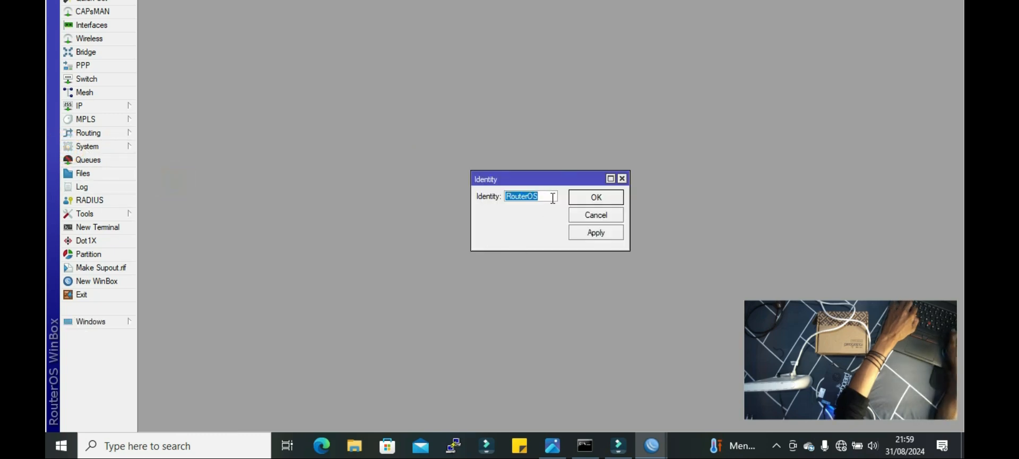
key(BackSpace)
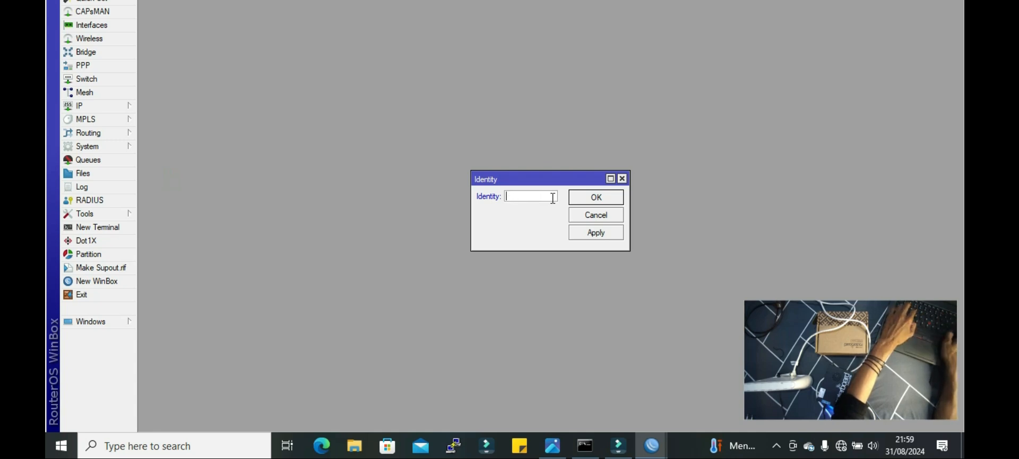
text(rud)
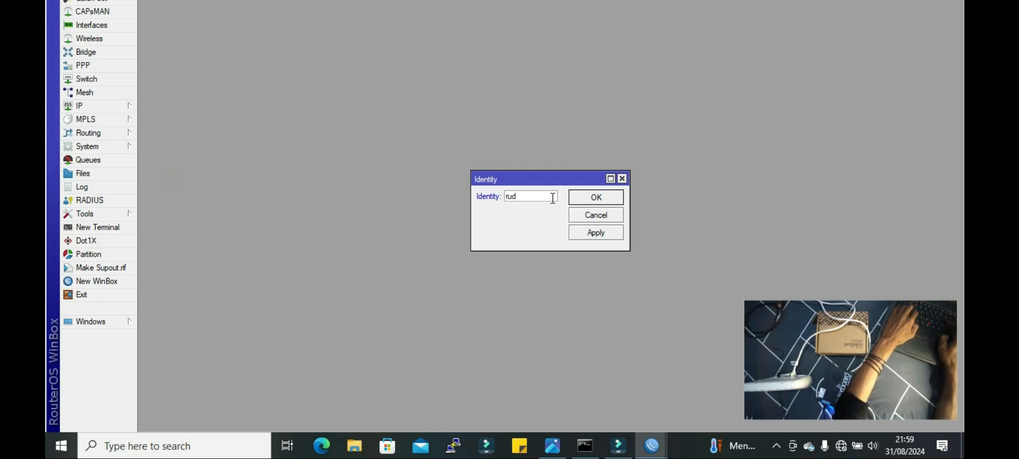
text(ikreatif)
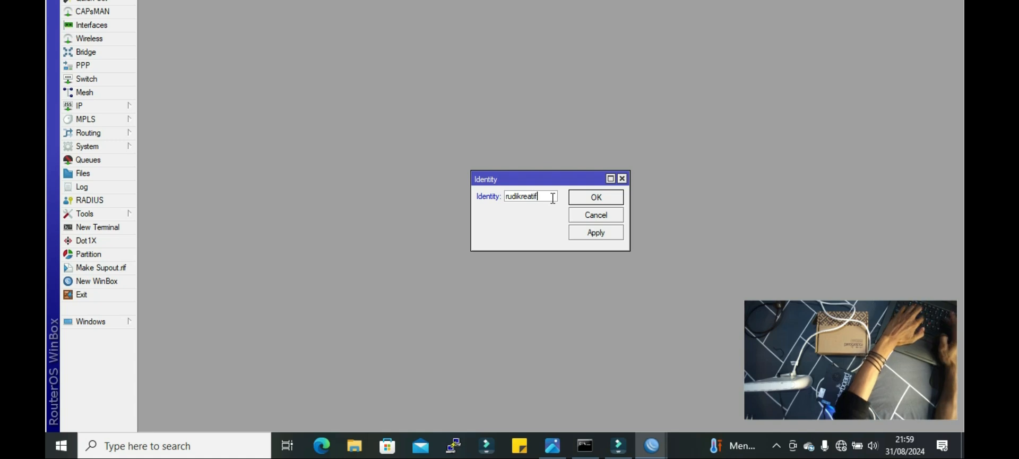
click(589, 235)
click(593, 197)
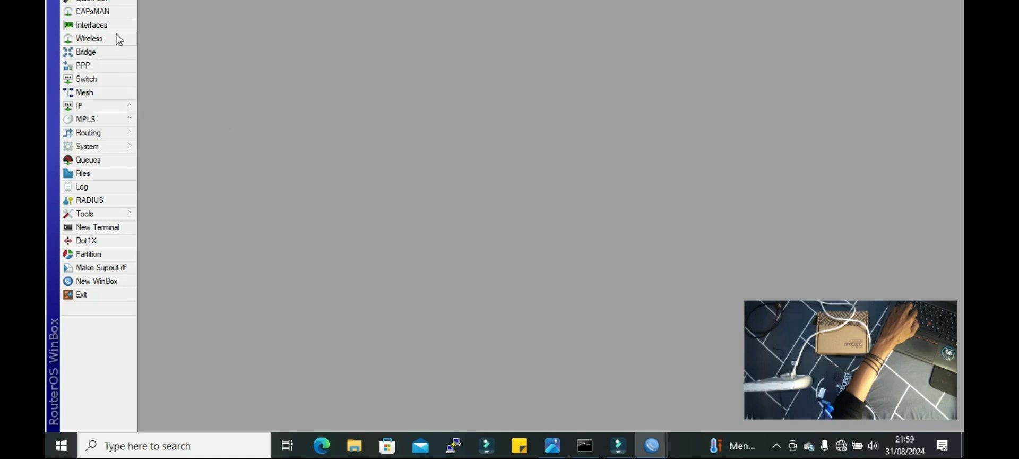
- Rename the ether1 interface to ether1-ISP in the interface list and apply the change
click(88, 26)
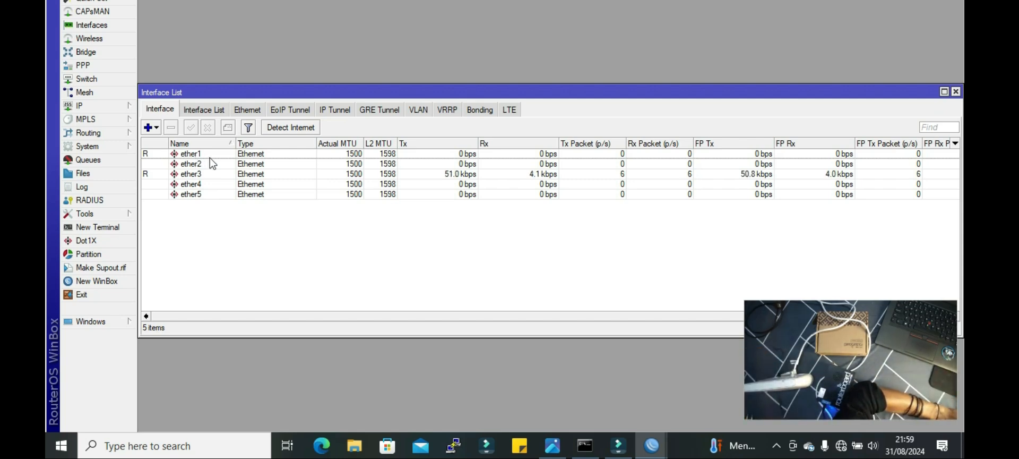
click(209, 156)
double_click(210, 155)
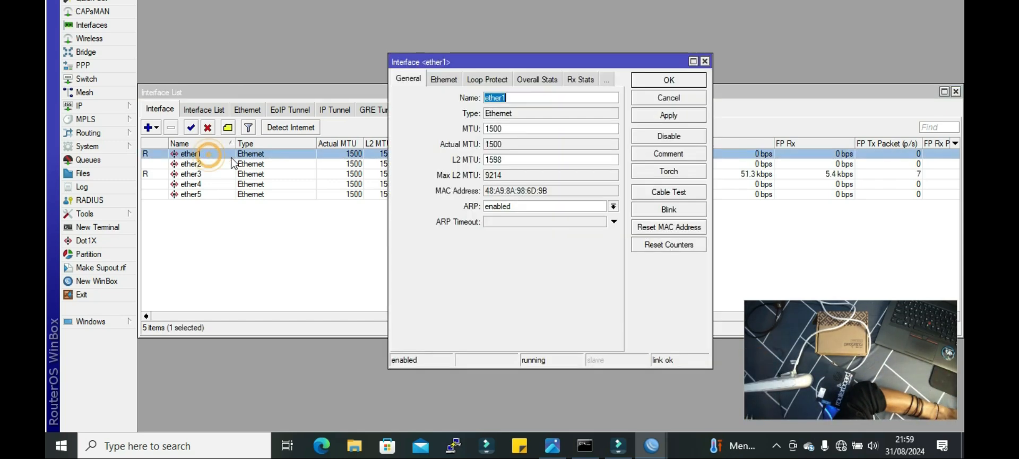
click(536, 97)
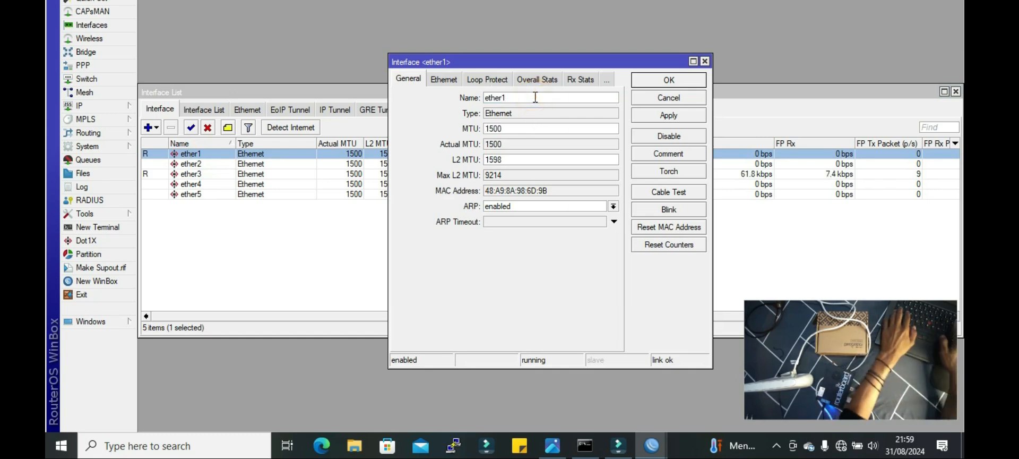
text(-IS)
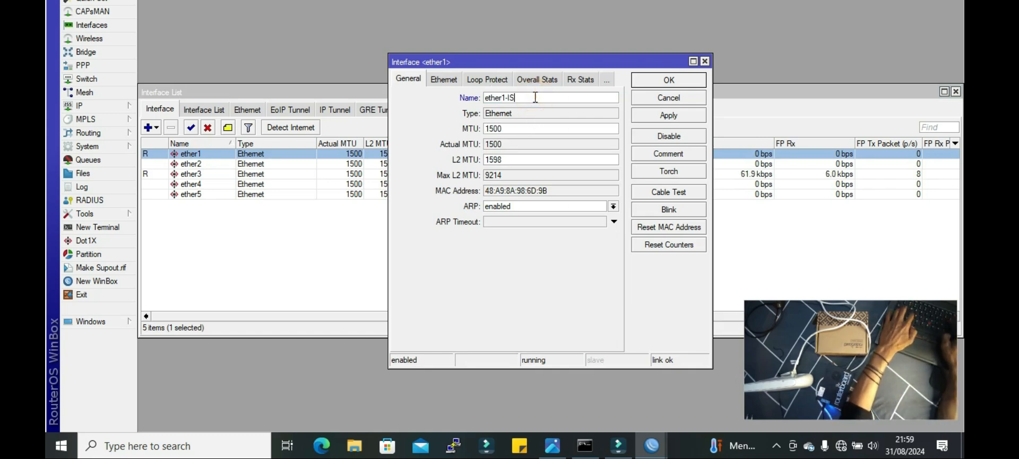
text(P)
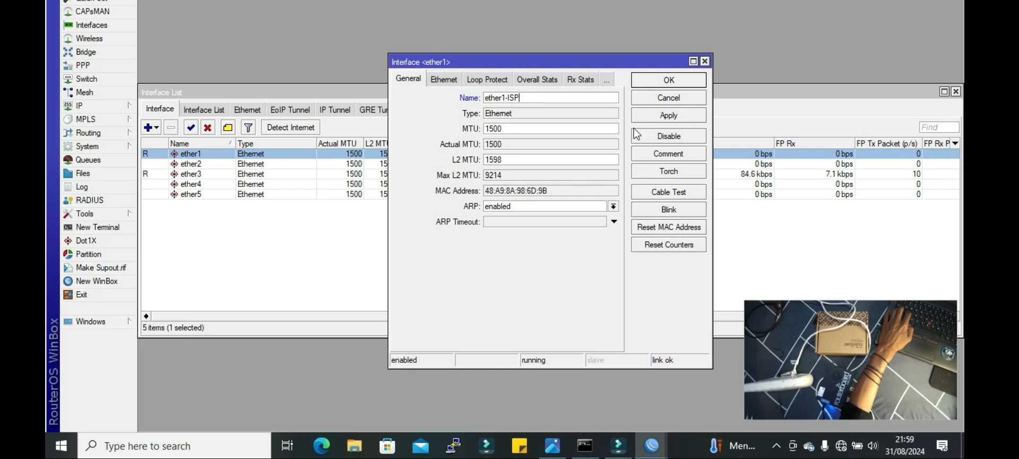
click(670, 116)
click(668, 80)
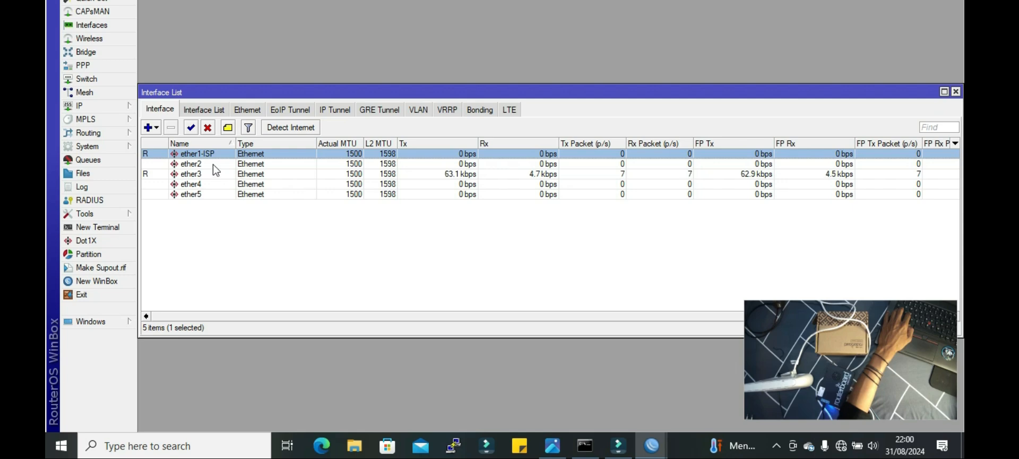
- Rename the ether2 interface to "ether2-Remote PC" and apply the change
double_click(212, 164)
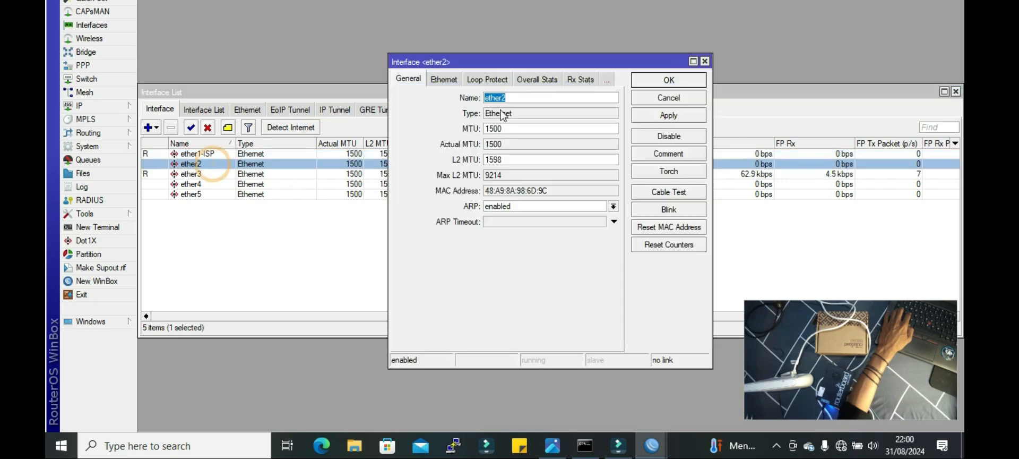
click(523, 99)
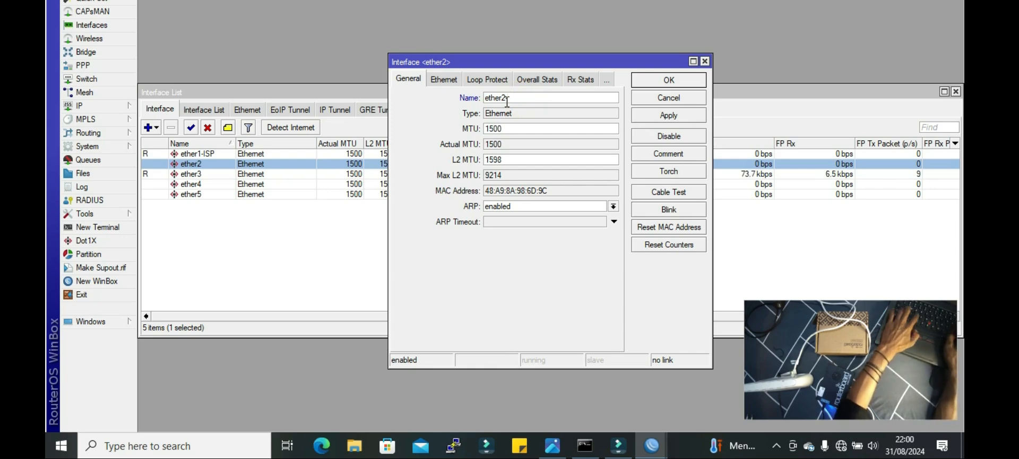
text(-Remot)
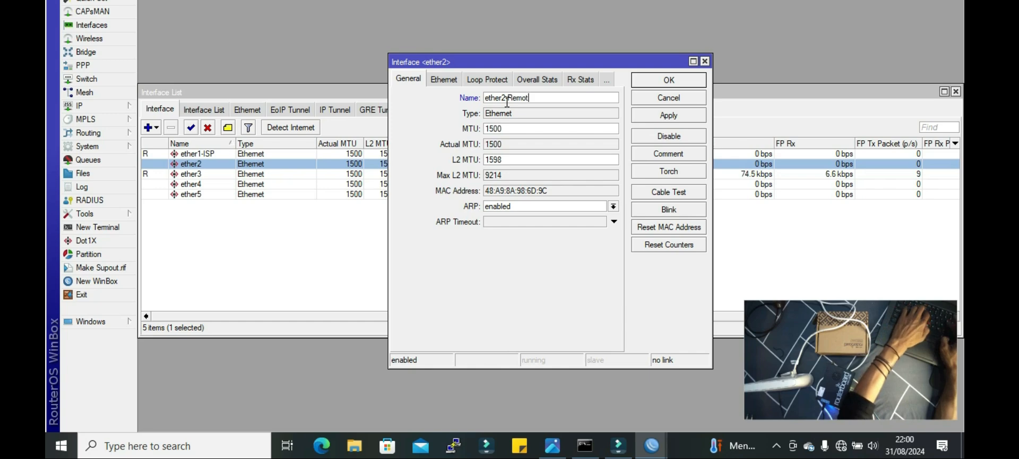
text(e )
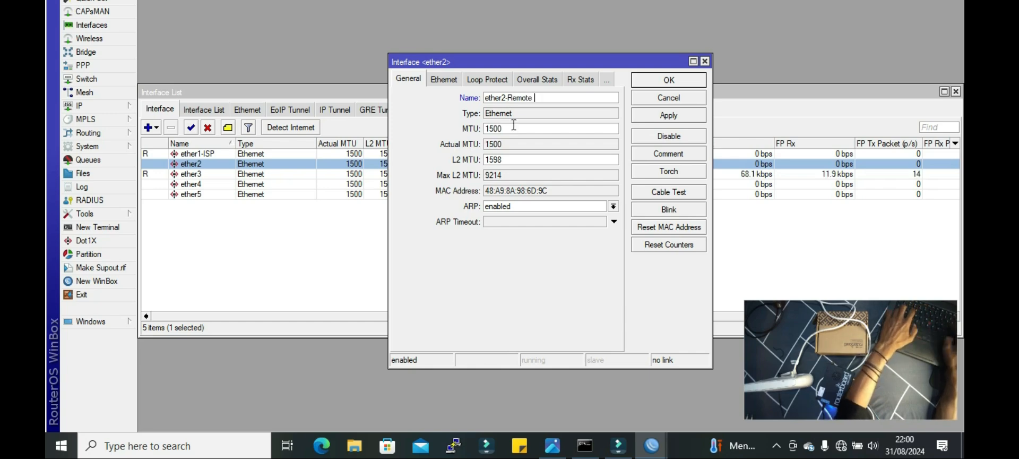
text(PC)
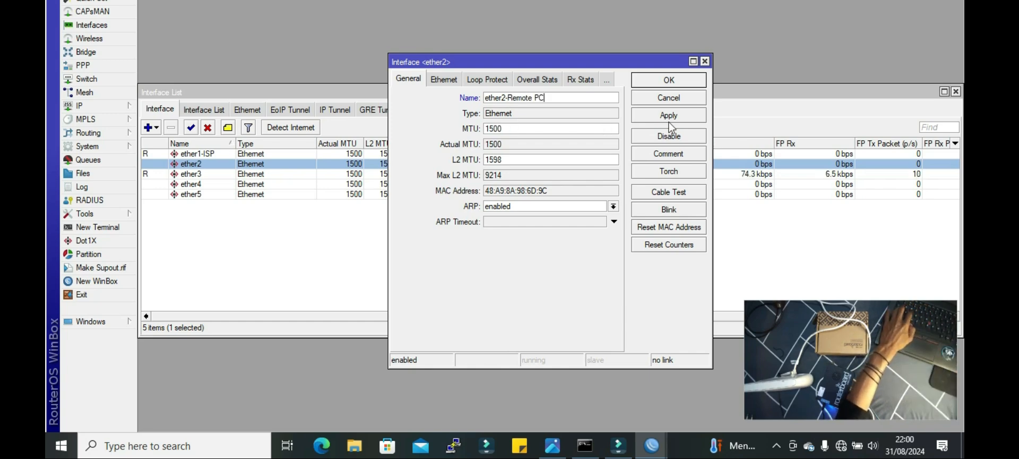
click(669, 116)
click(668, 79)
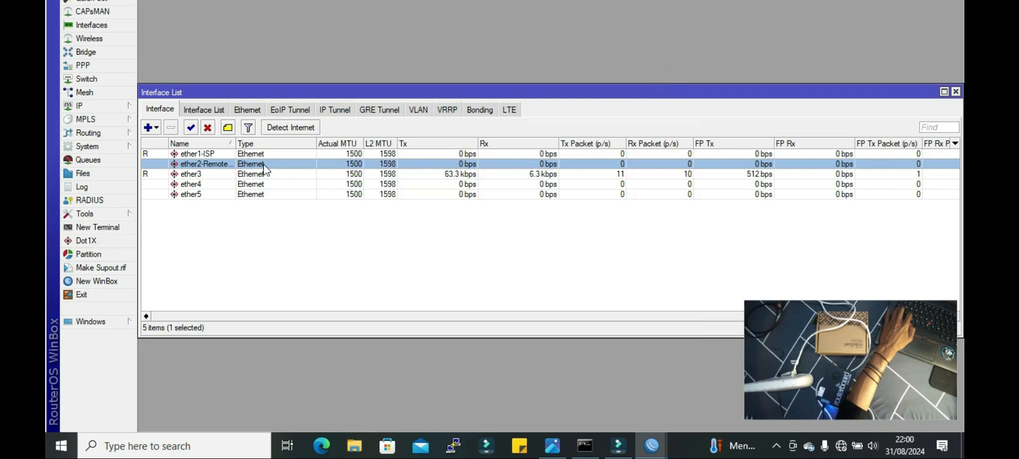
- Rename the ether3 interface to "ether3 -AP 1" and apply the change
double_click(205, 174)
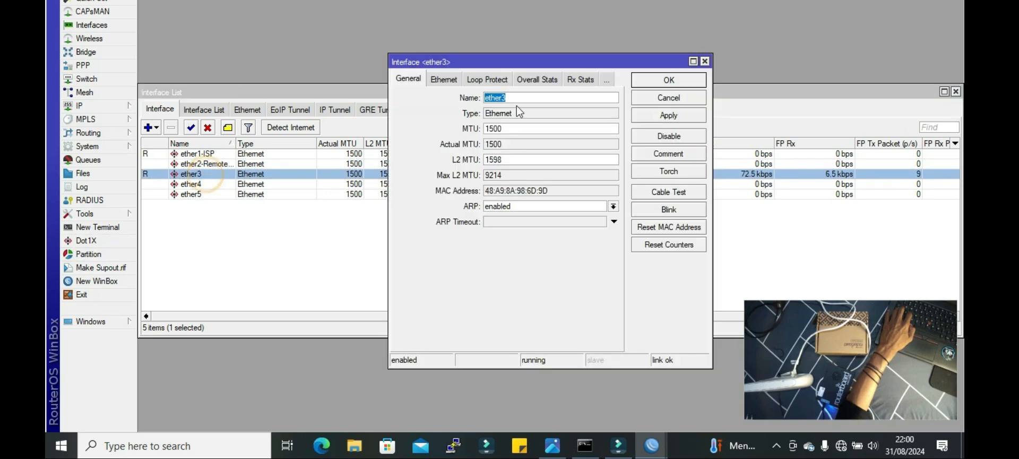
click(529, 95)
text(a)
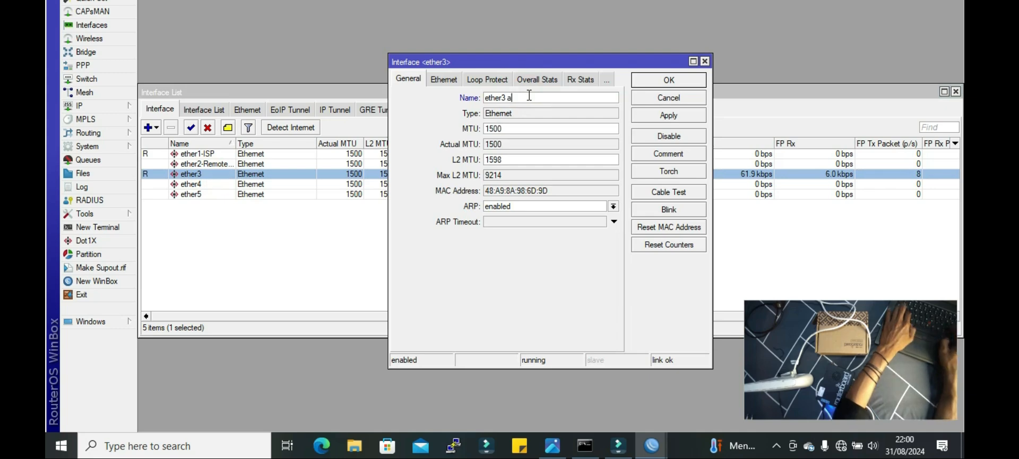
key(BackSpace)
text(-A)
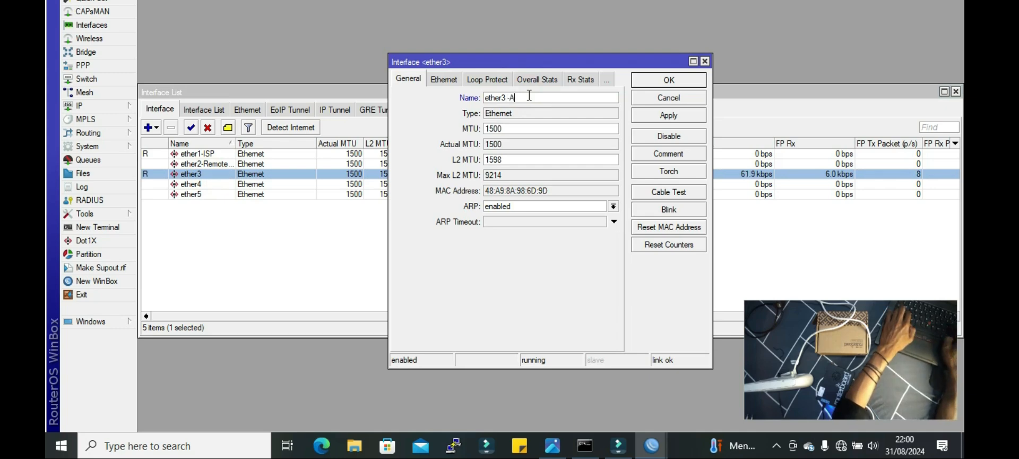
text(P)
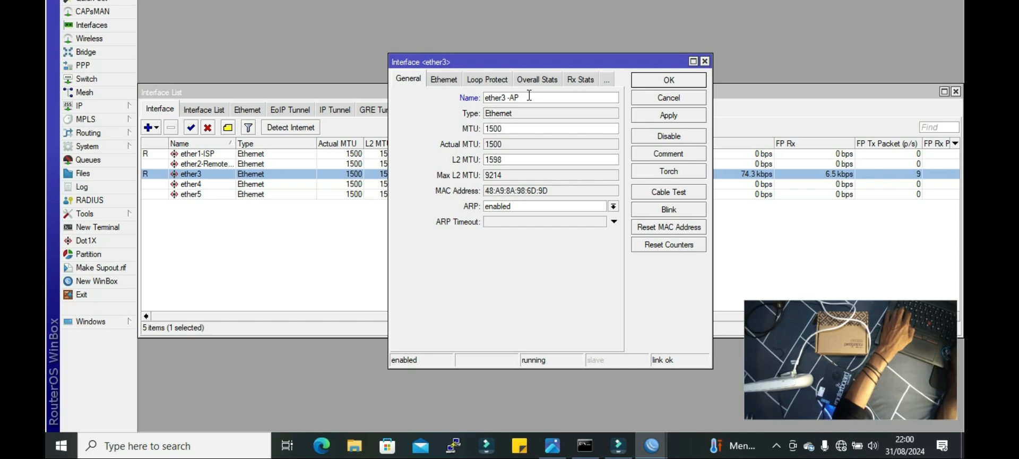
text( 1)
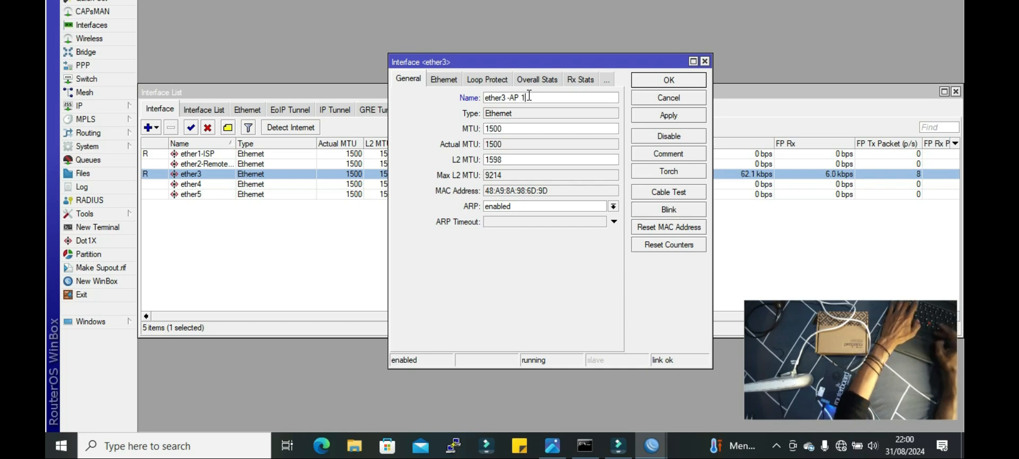
click(663, 117)
click(666, 83)
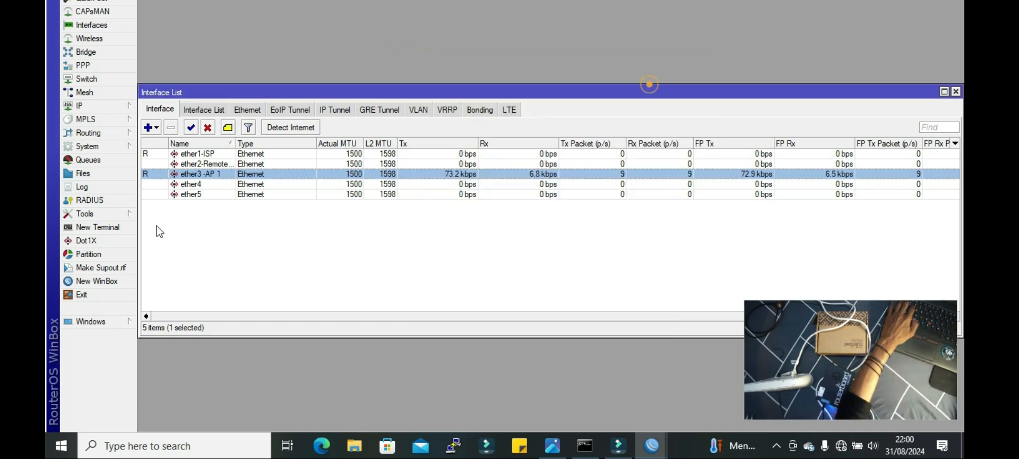
- Rename the ether4 interface to "ether4 - AP2", apply the change and close the interface list
double_click(208, 185)
click(542, 100)
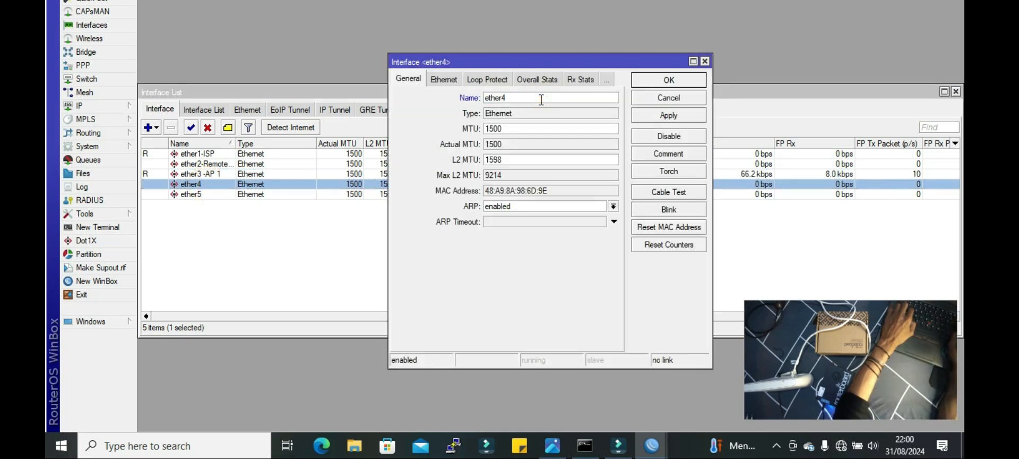
text(- ap)
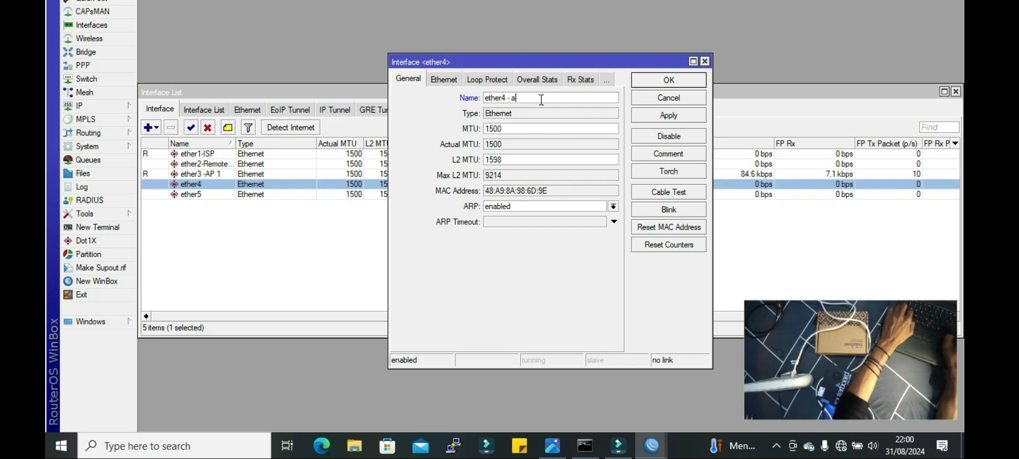
key(BackSpace)
key(BackSpace)
text(AP2)
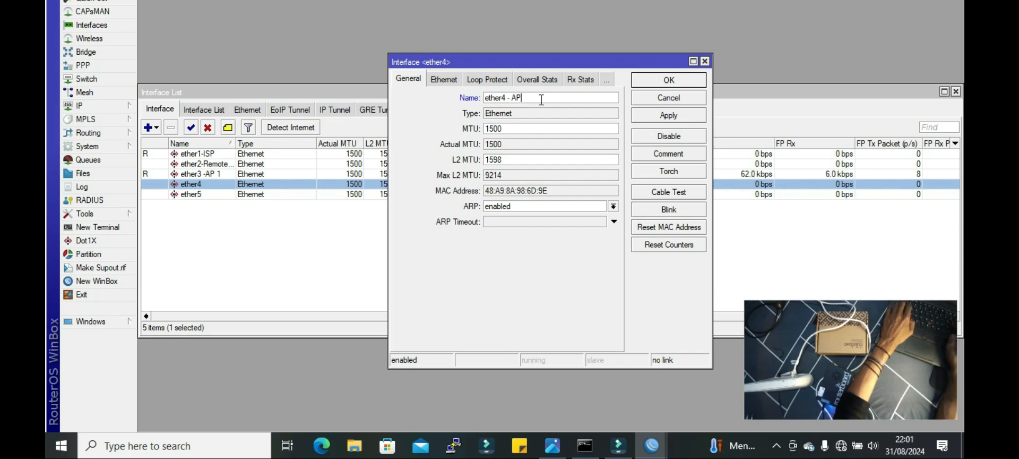
click(662, 113)
click(657, 85)
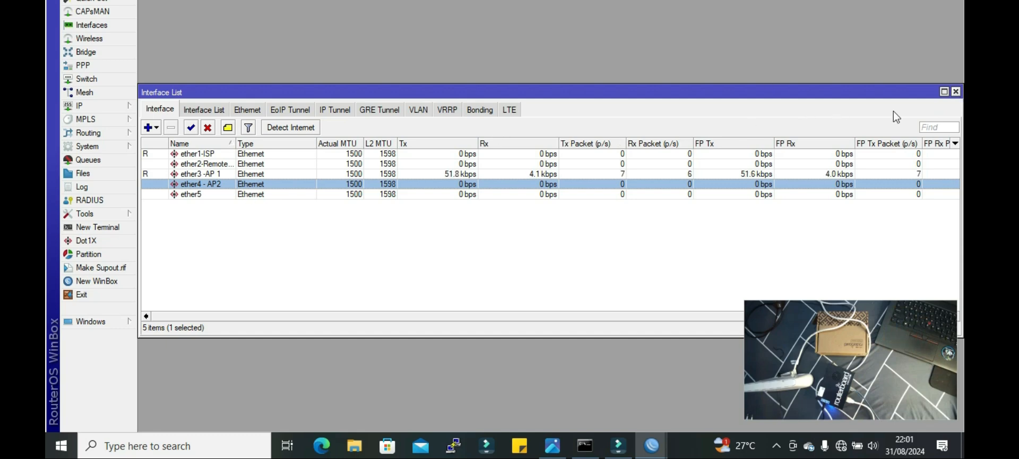
click(955, 92)
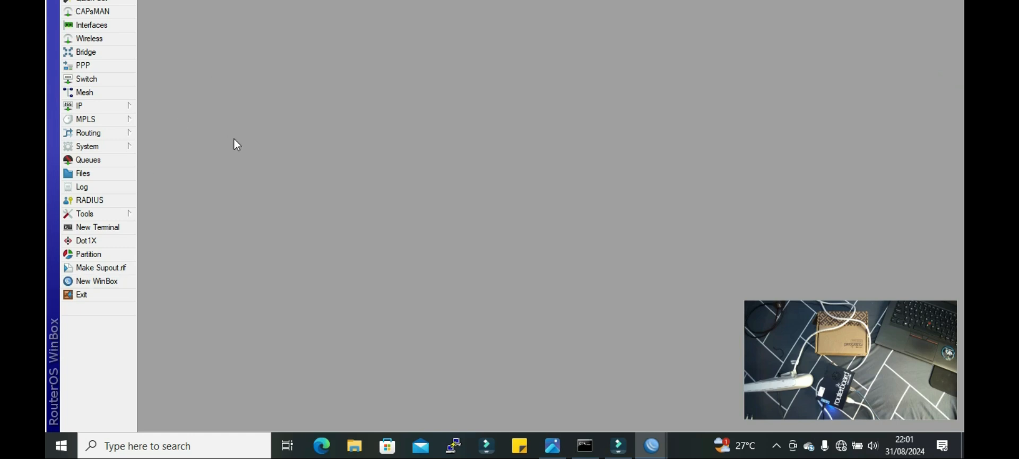
- Create a new bridge interface named bridge1-WAN and apply it
click(94, 53)
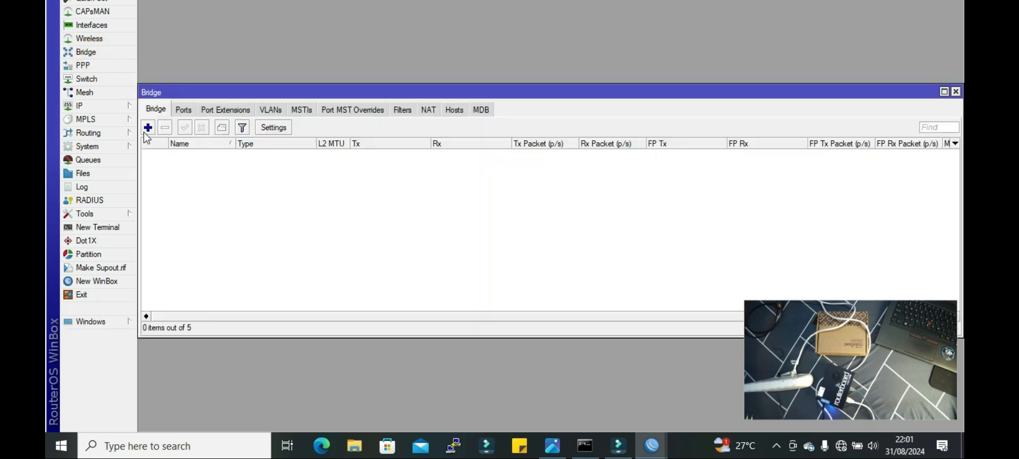
click(148, 128)
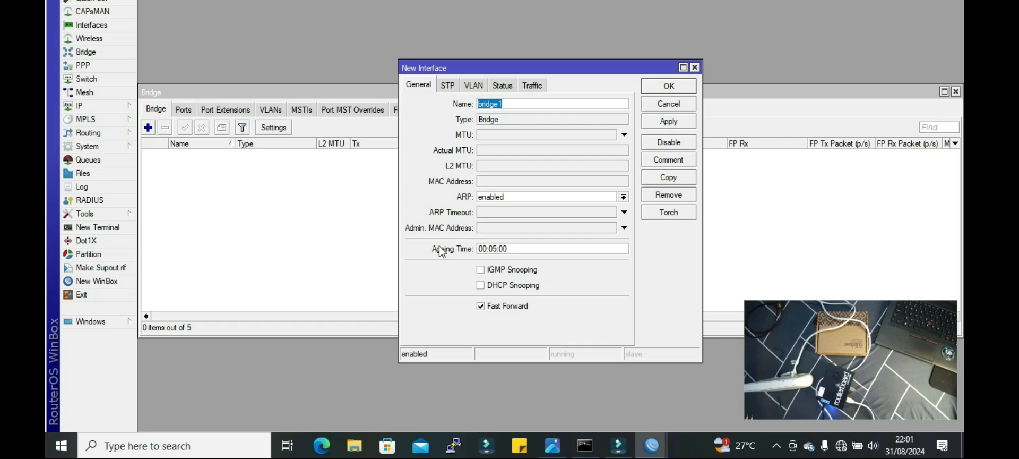
click(557, 104)
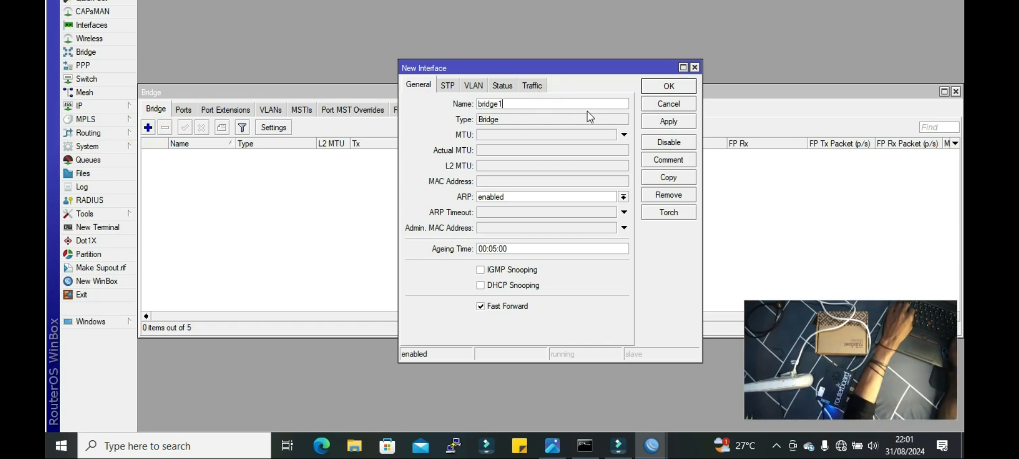
text(-w)
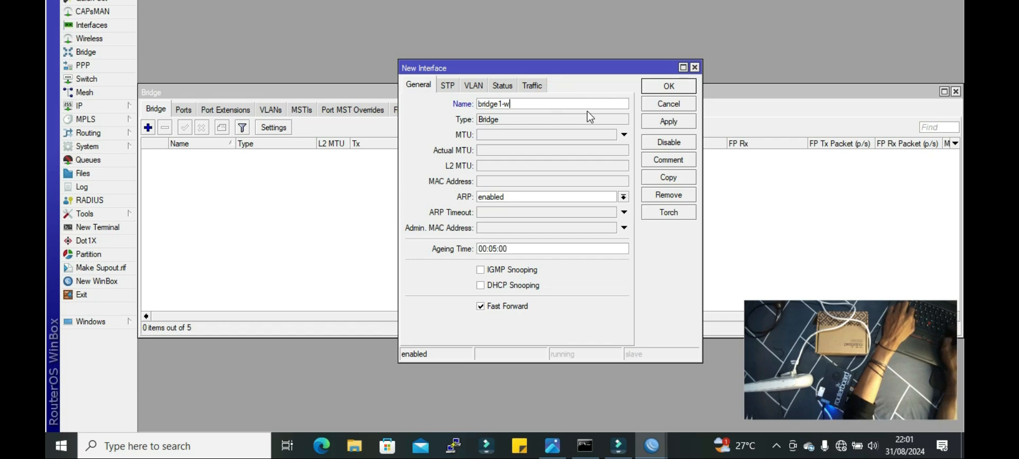
key(BackSpace)
text(WA)
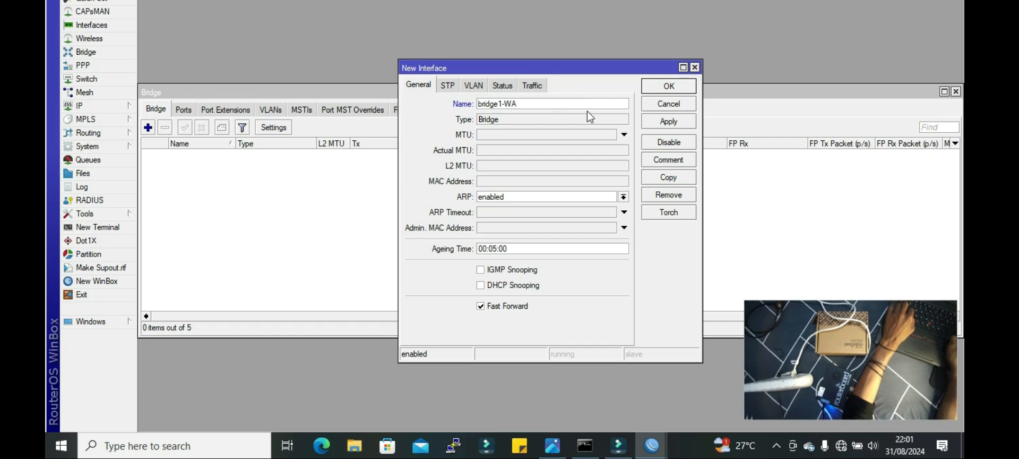
key(BackSpace)
key(BackSpace)
key(BackSpace)
text(-W)
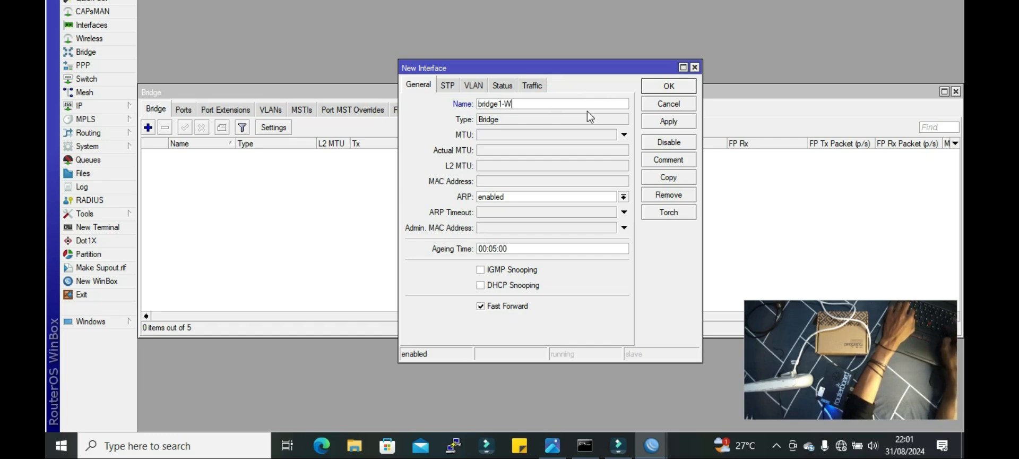
text(AN)
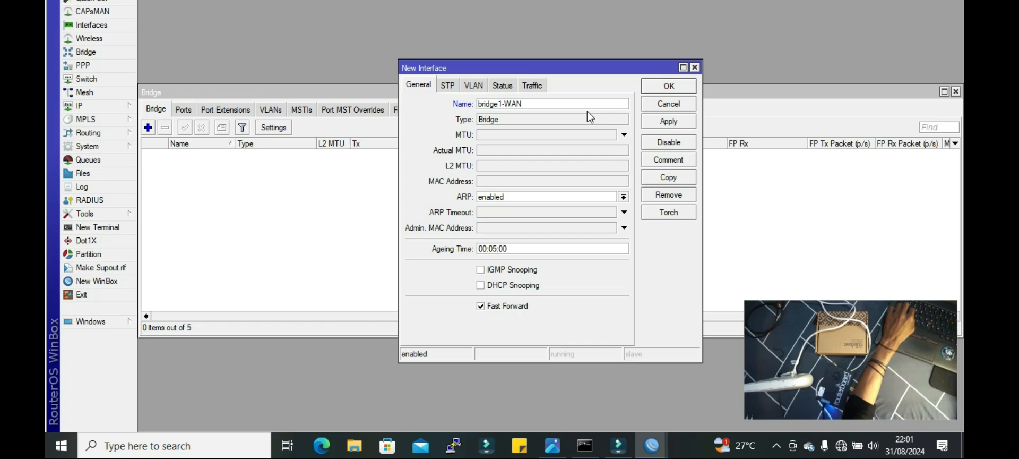
click(656, 122)
click(667, 86)
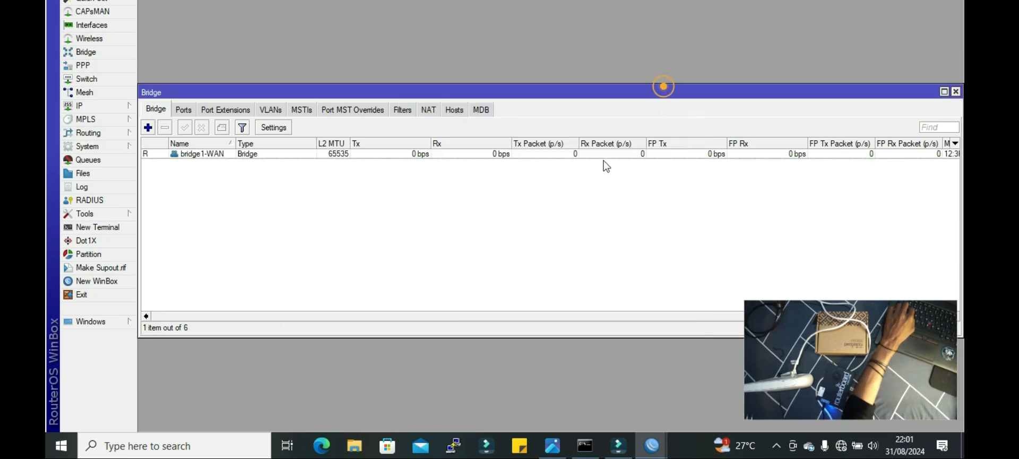
- Create a second bridge interface named bridge2-LAN and apply it
click(148, 127)
click(556, 103)
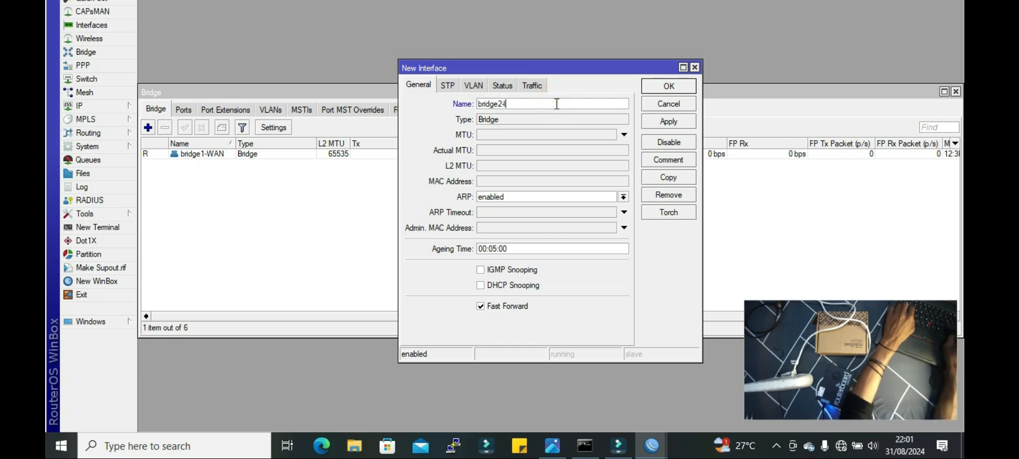
text(-LAN)
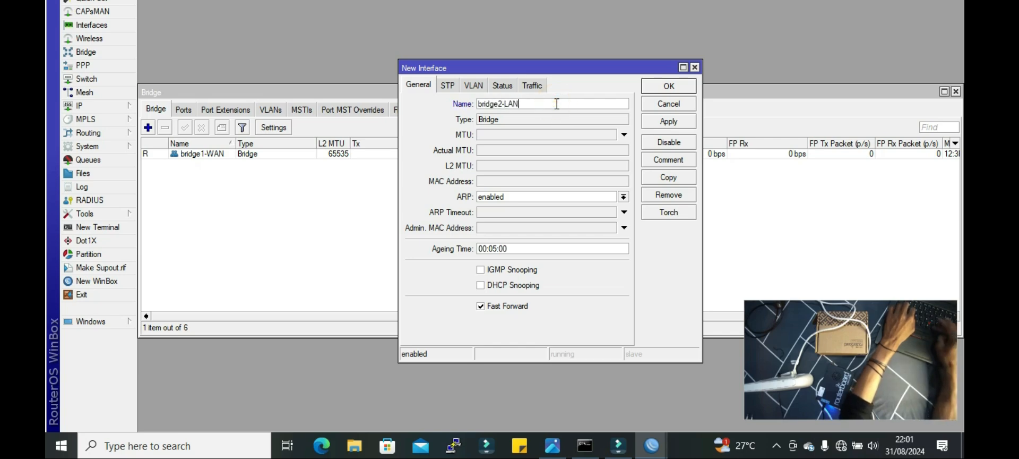
click(657, 125)
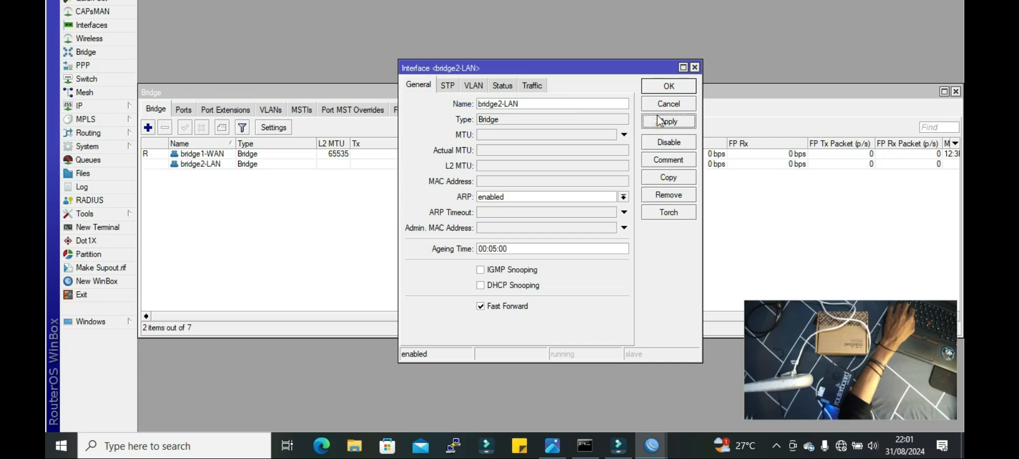
click(666, 88)
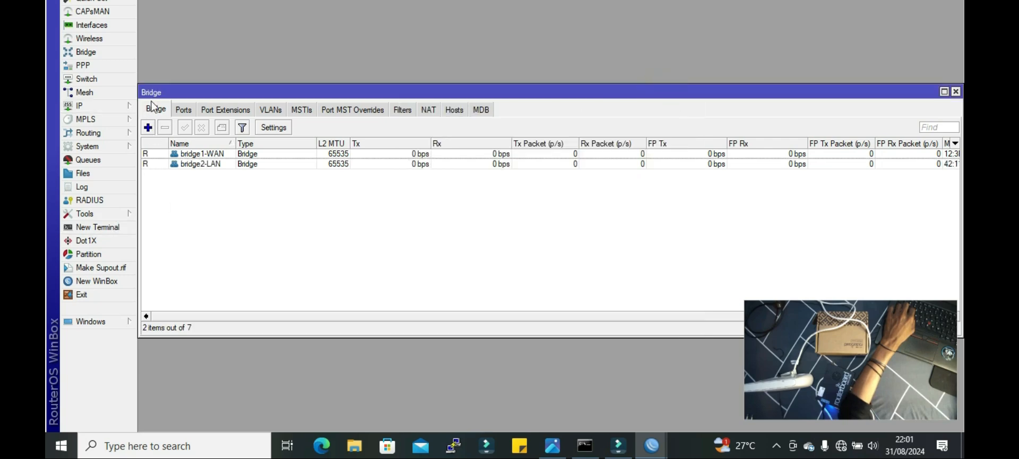
- Add the ether1-ISP interface as a bridge port of bridge1-WAN
click(183, 110)
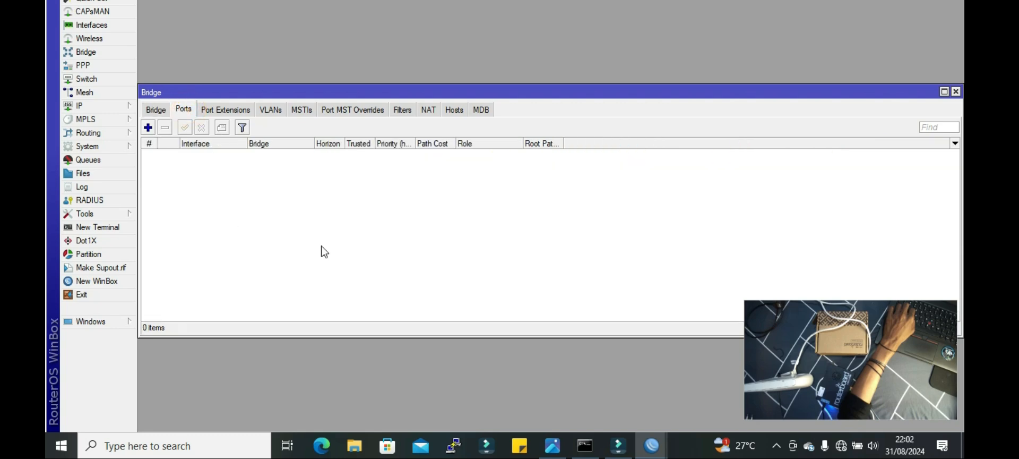
click(149, 128)
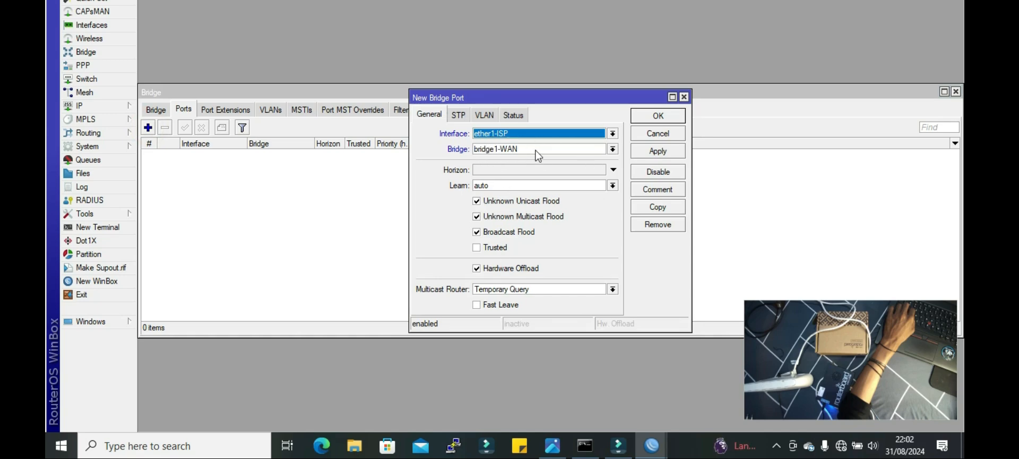
click(612, 149)
click(610, 150)
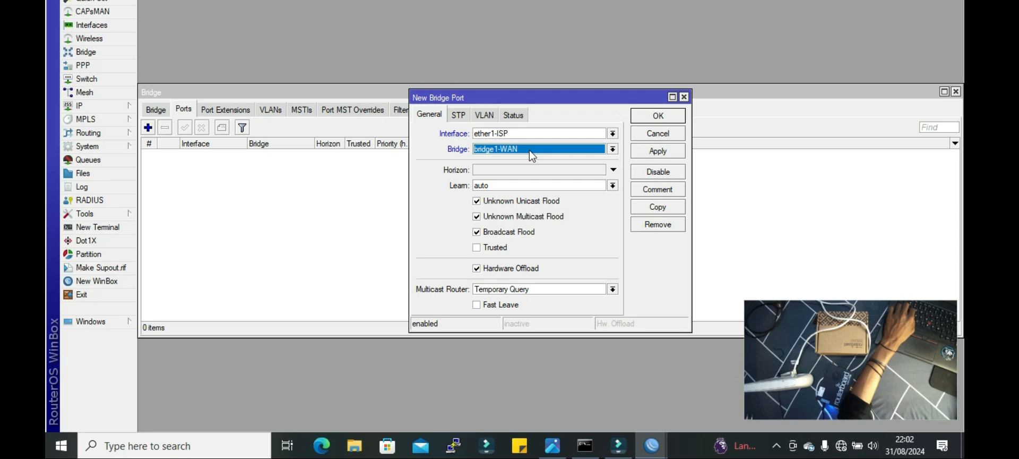
click(657, 152)
click(657, 115)
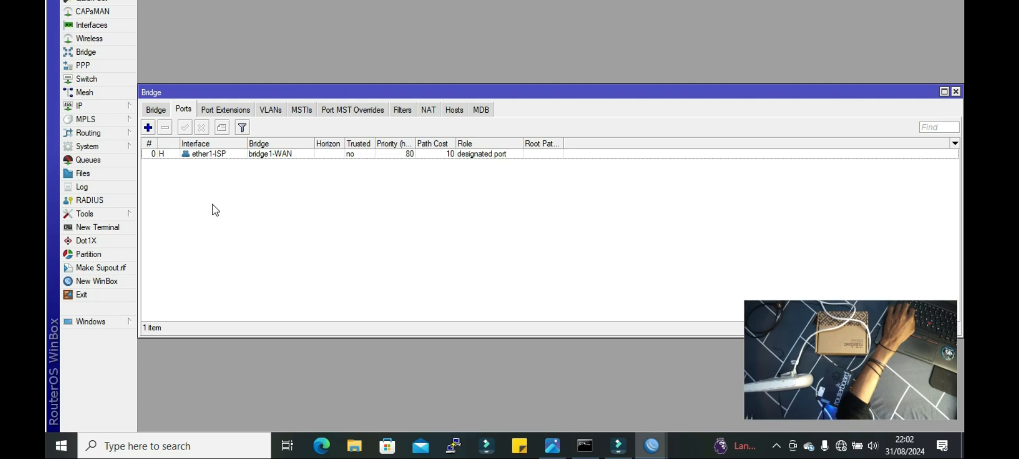
- Add the "ether2-Remote PC" interface as a bridge port of bridge2-LAN
click(150, 129)
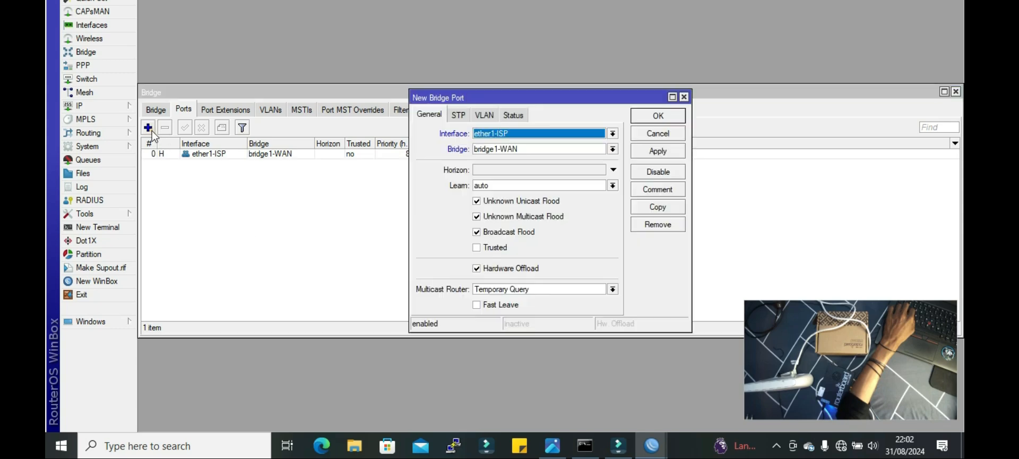
click(612, 133)
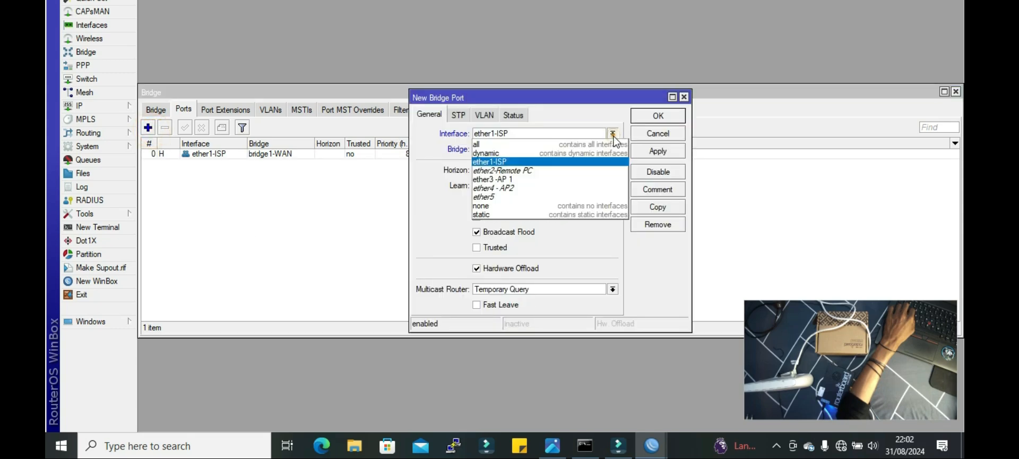
click(593, 170)
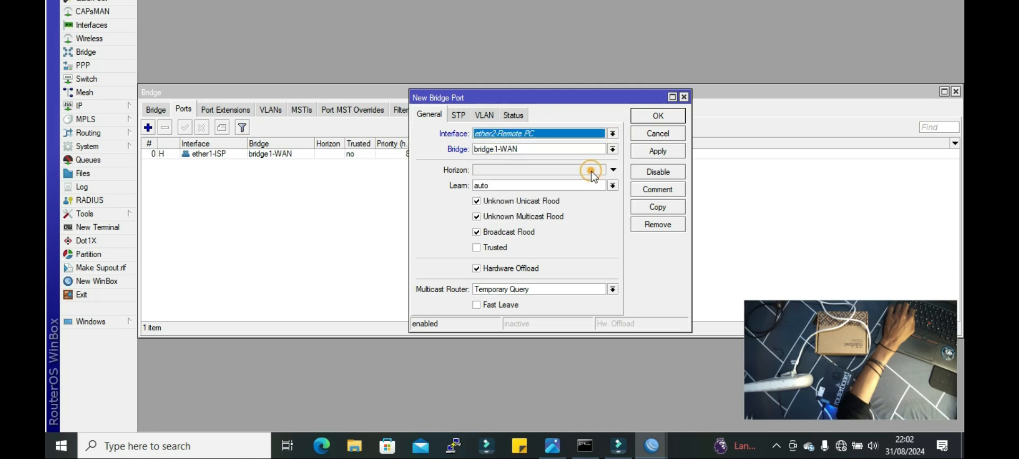
click(612, 149)
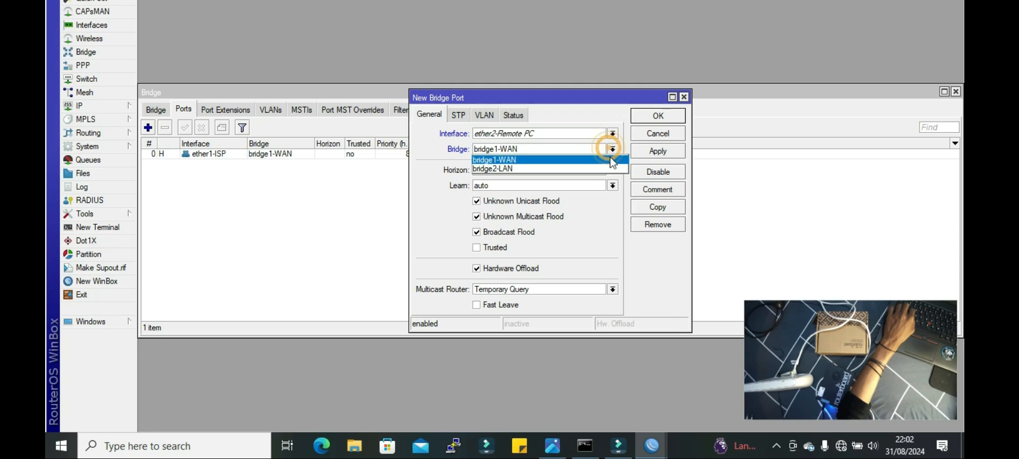
click(552, 169)
click(644, 151)
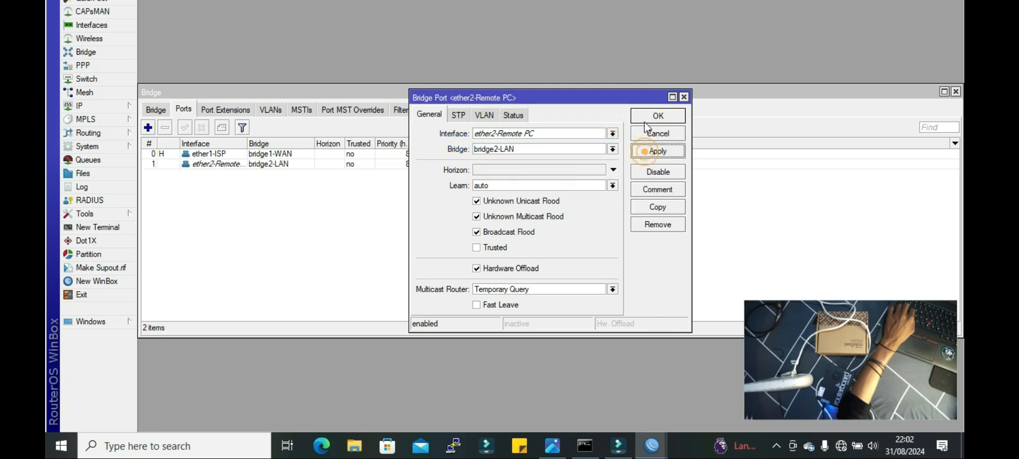
click(644, 118)
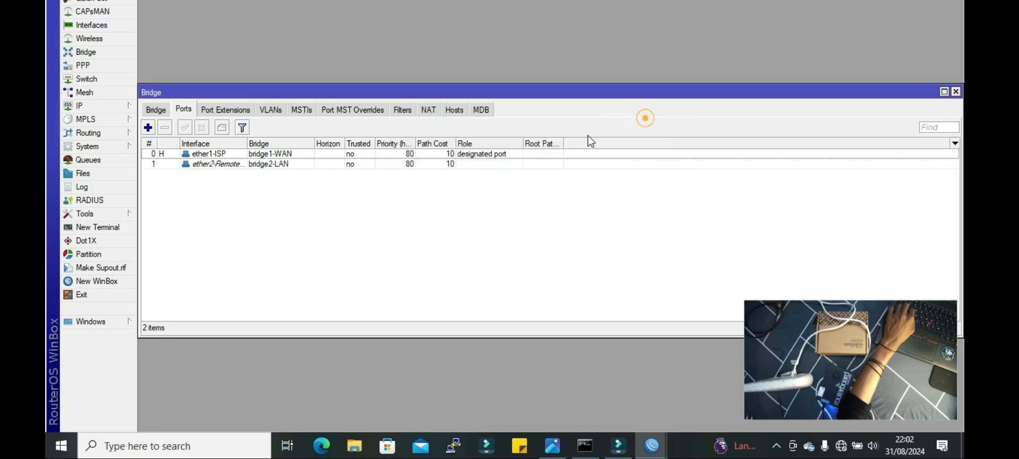
- Add the "ether3 -AP 1" interface as a bridge port of bridge2-LAN
click(148, 127)
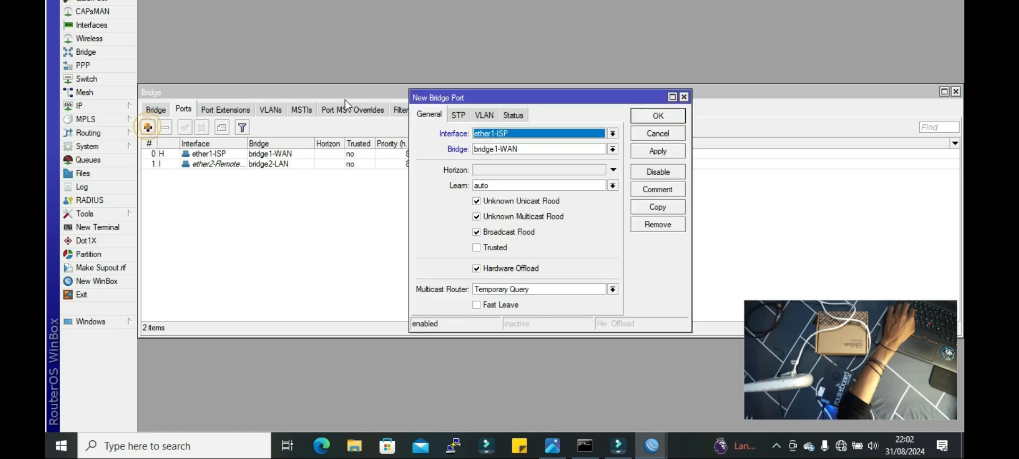
click(541, 136)
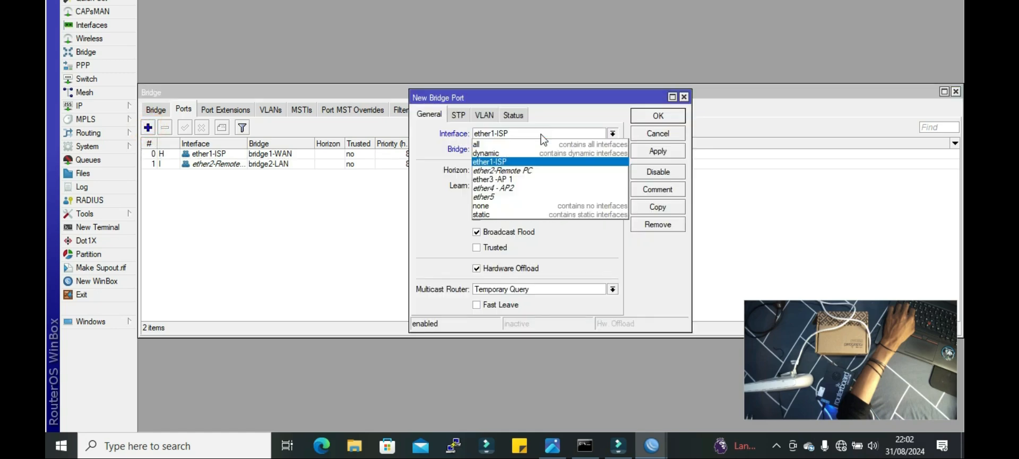
click(549, 180)
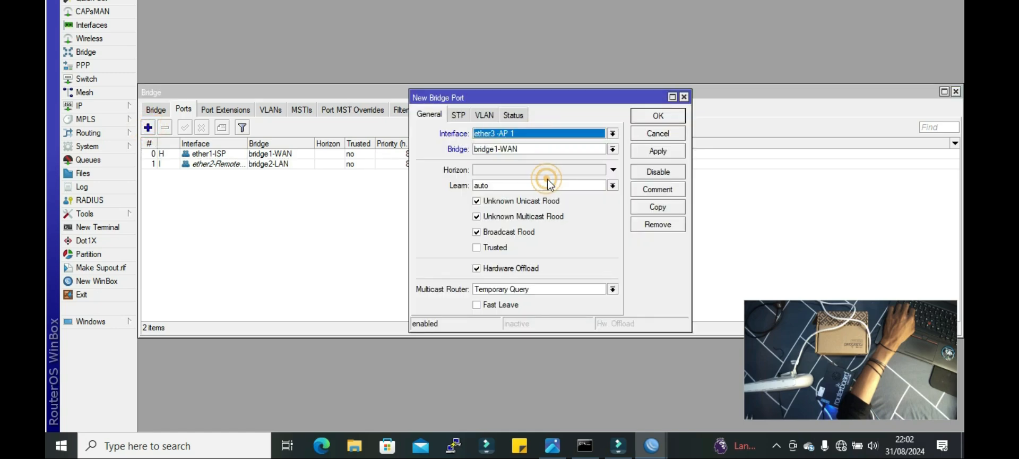
click(613, 149)
click(610, 168)
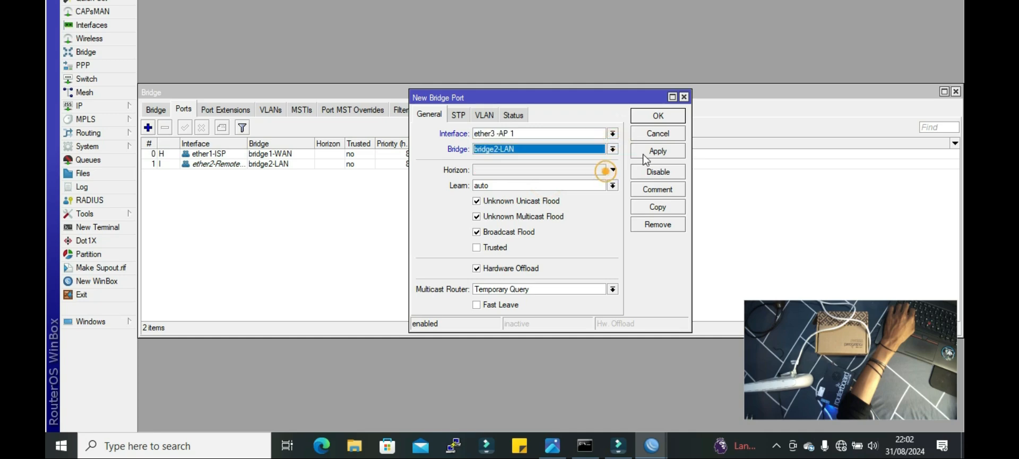
click(649, 152)
click(657, 116)
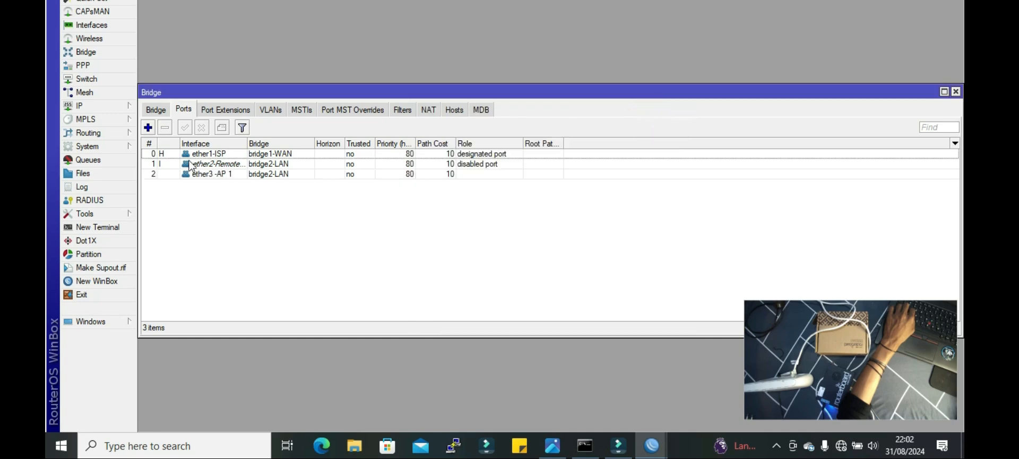
- Add the "ether4 - AP2" interface as a bridge port of bridge2-LAN and close the bridge window
click(144, 129)
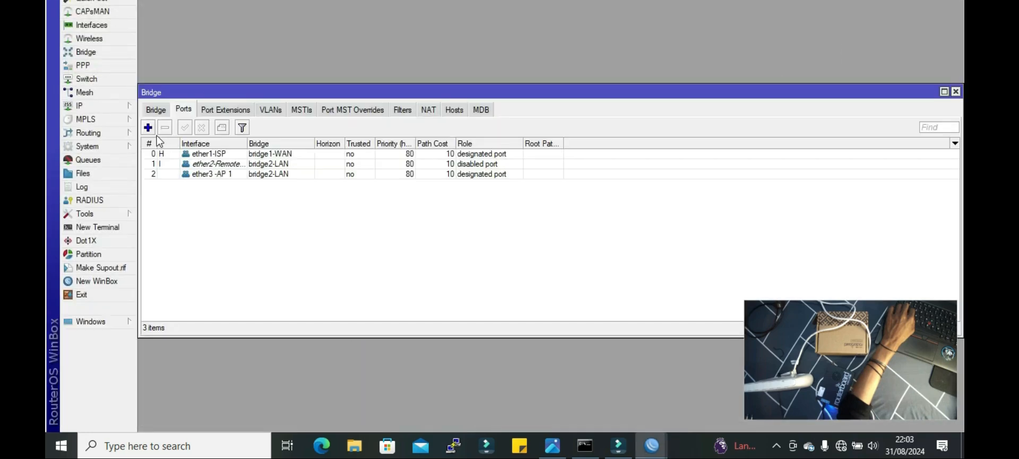
click(149, 127)
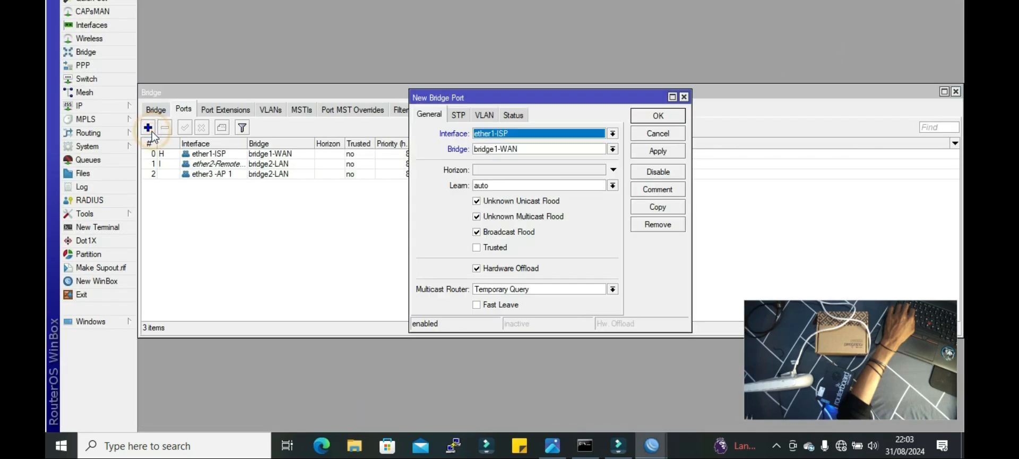
click(612, 134)
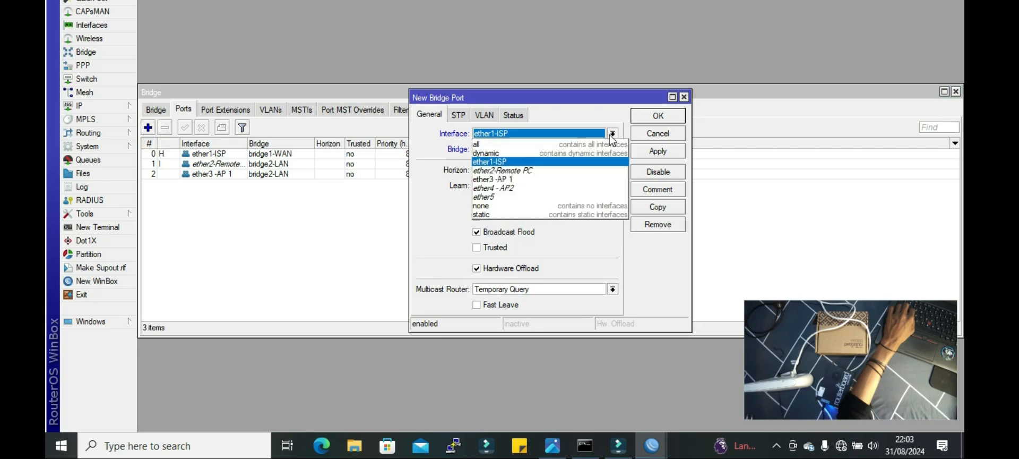
click(604, 189)
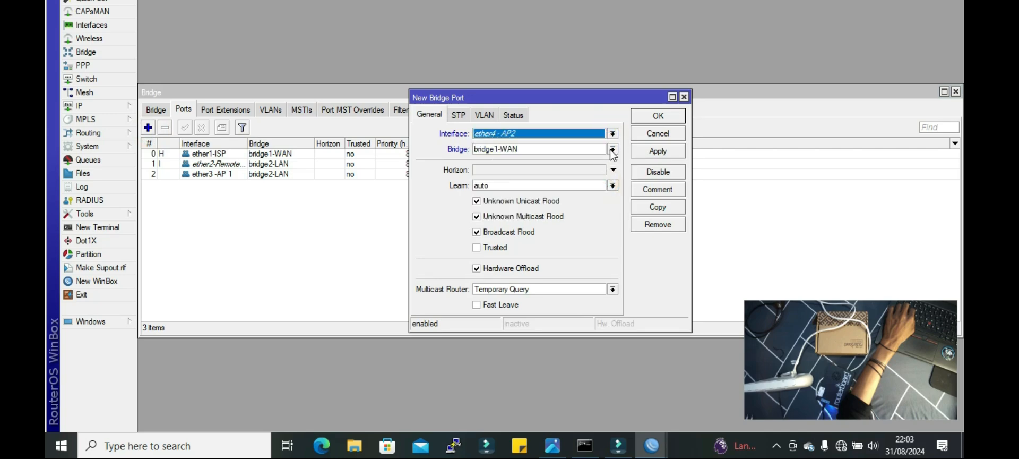
click(613, 149)
click(612, 169)
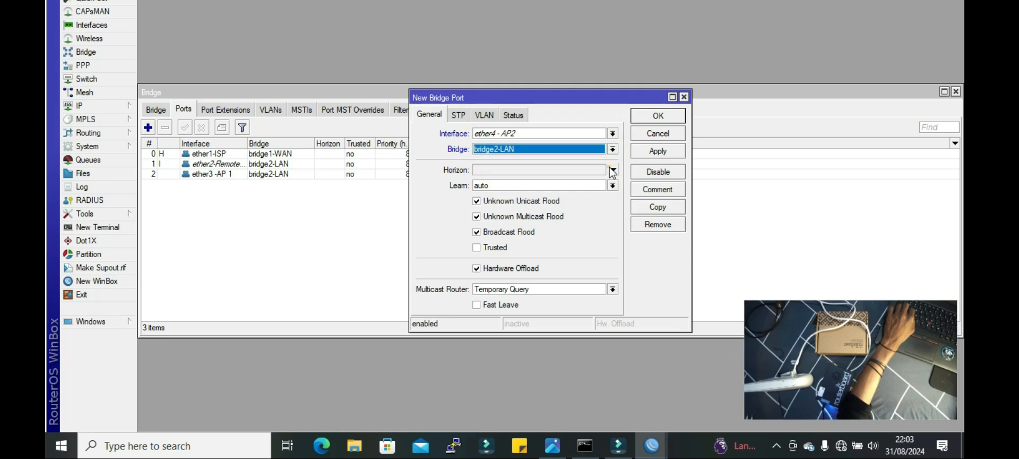
click(658, 151)
click(658, 115)
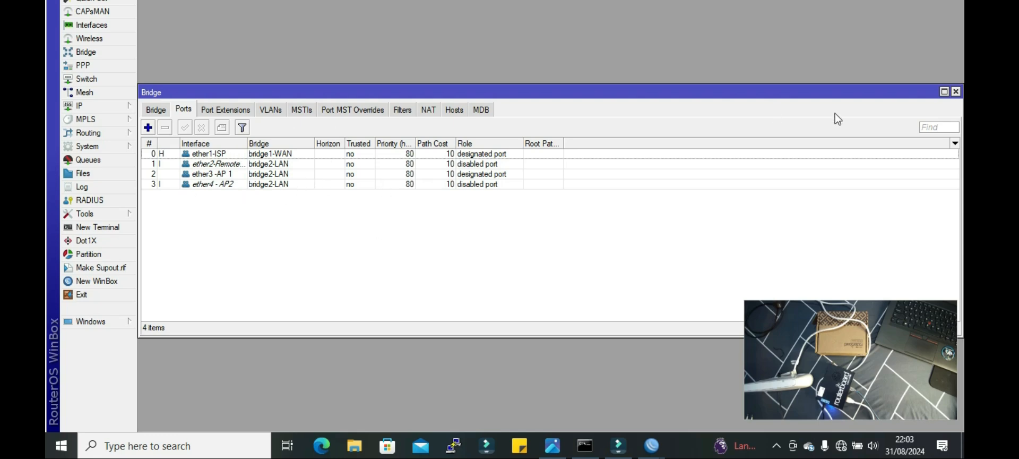
click(956, 91)
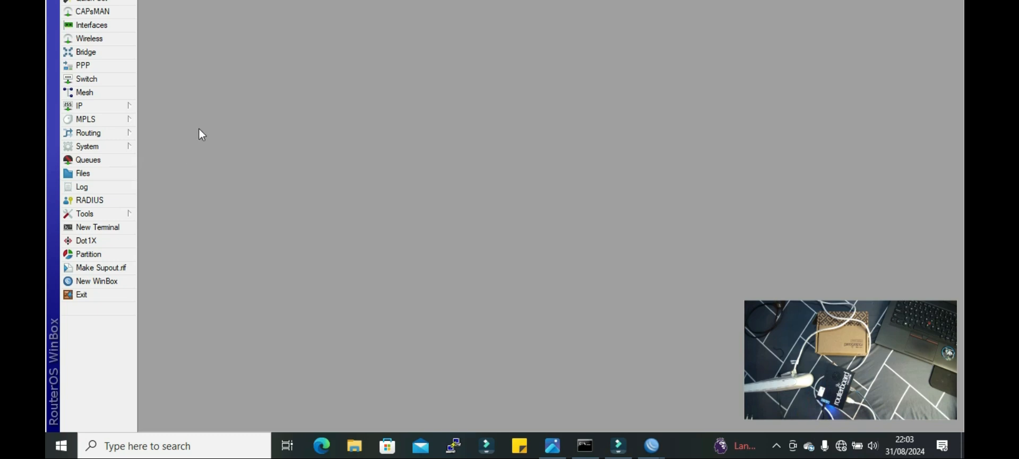
- Add a DHCP client on the bridge1-WAN interface, keeping peer DNS, peer NTP and the default route enabled
click(102, 106)
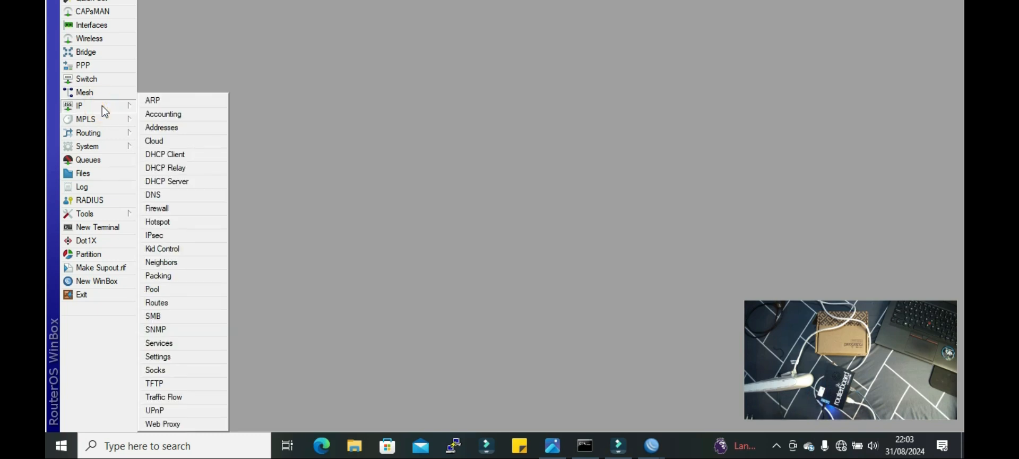
click(157, 154)
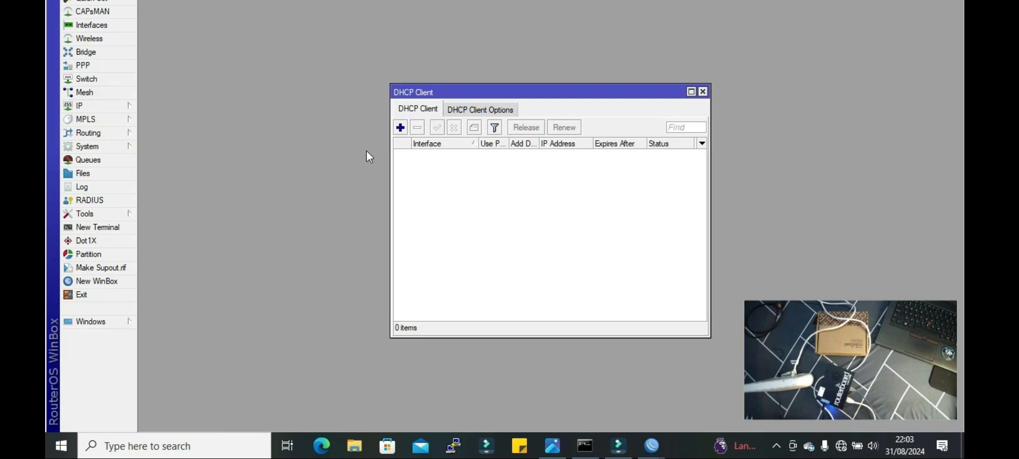
click(406, 126)
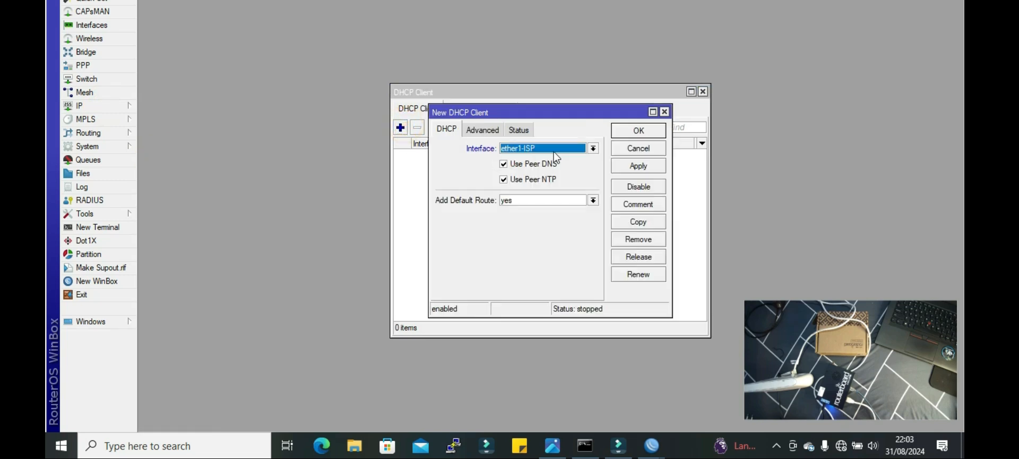
click(576, 149)
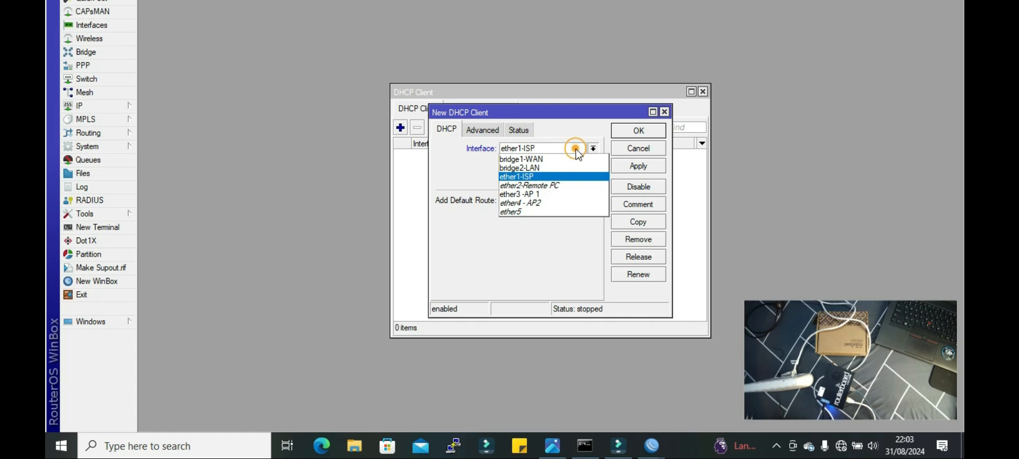
click(546, 179)
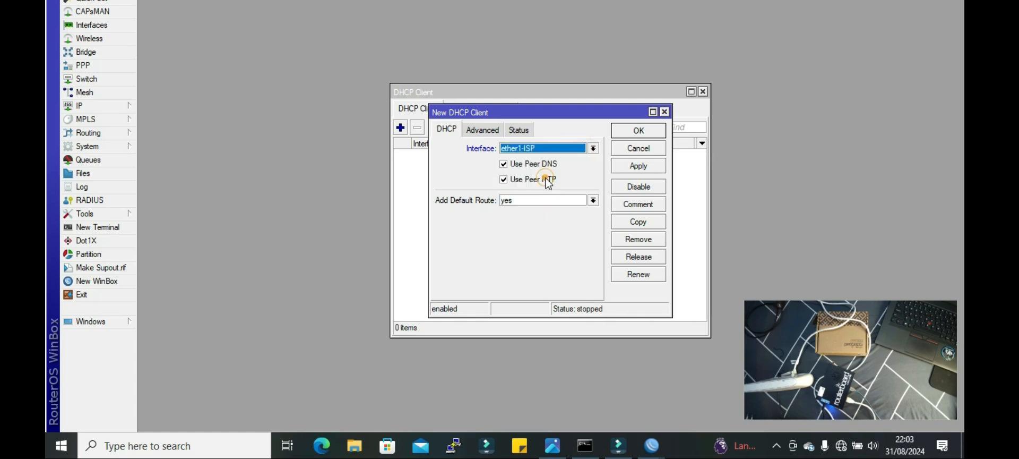
click(582, 151)
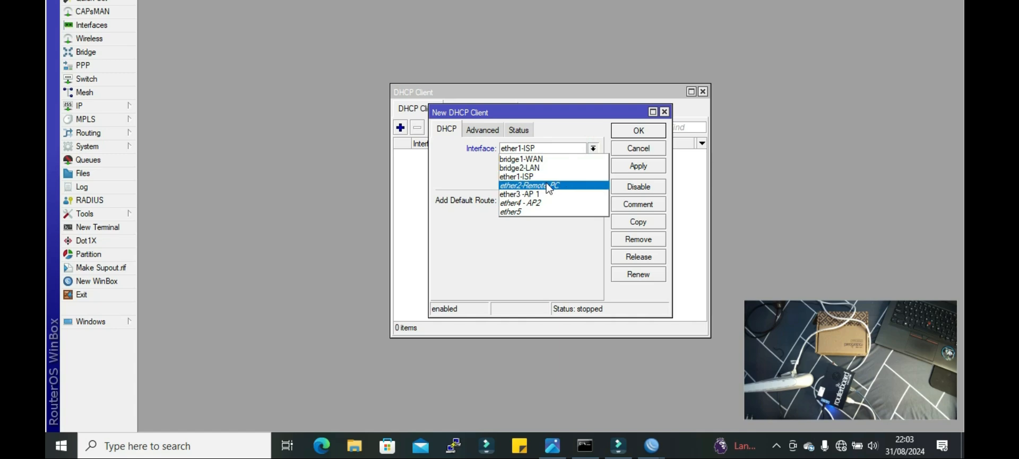
click(520, 161)
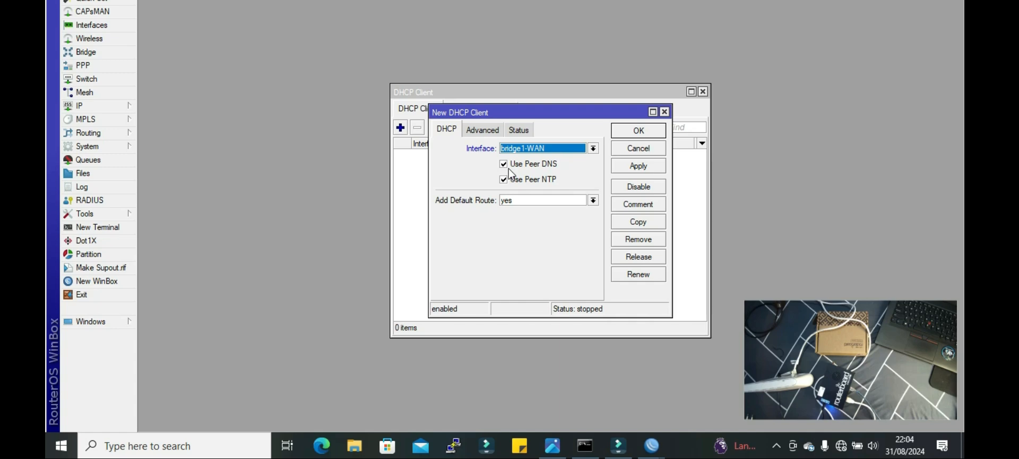
click(594, 149)
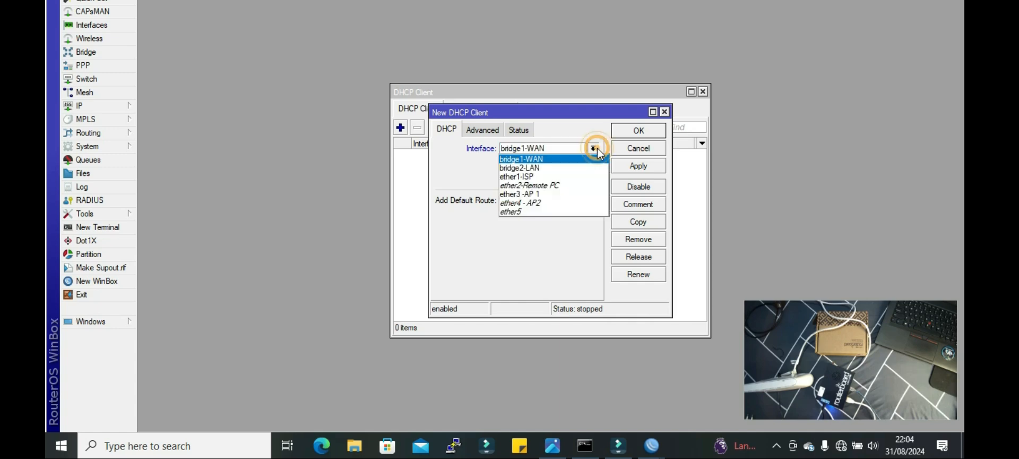
click(528, 160)
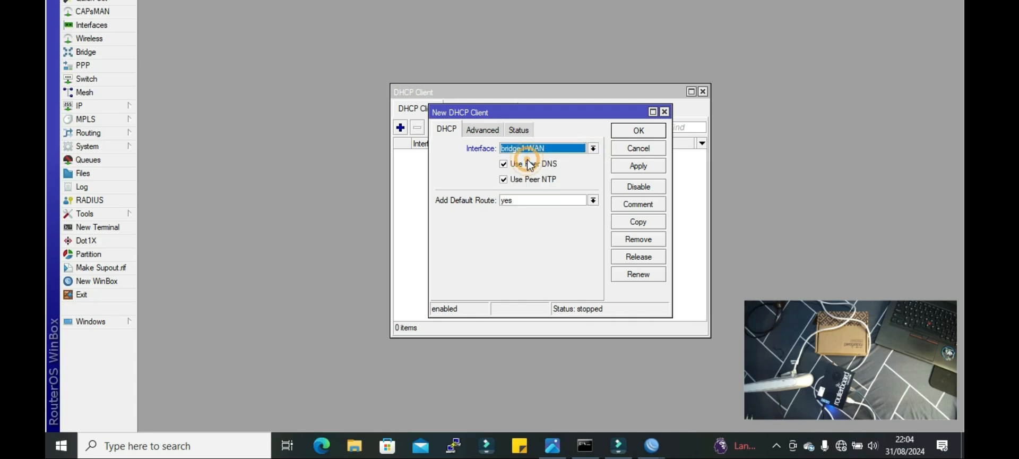
click(634, 166)
click(638, 130)
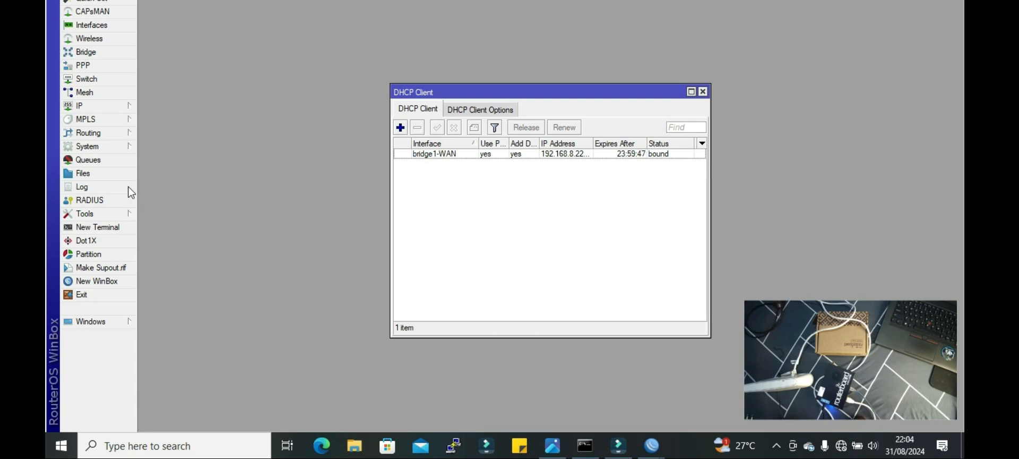
- Enter 8.8.8.8 and 8.8.4.4 as the router's DNS servers
click(112, 106)
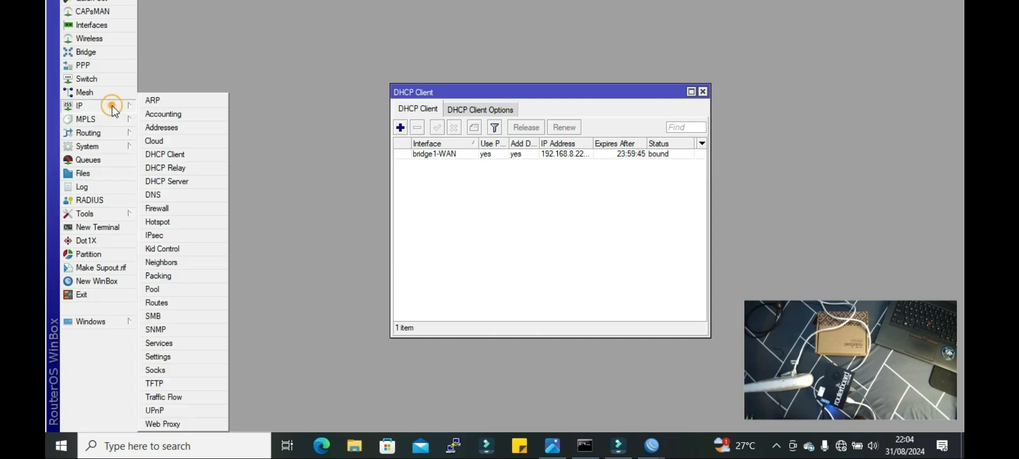
click(183, 195)
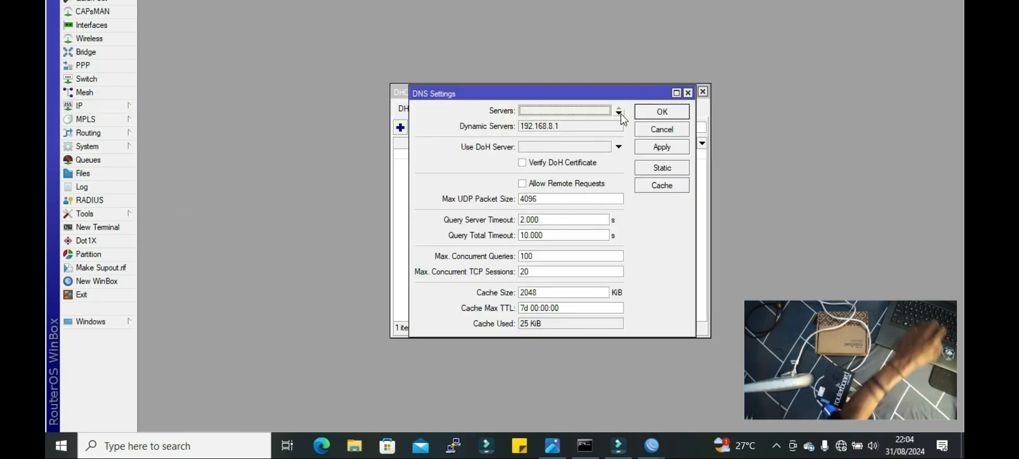
click(591, 109)
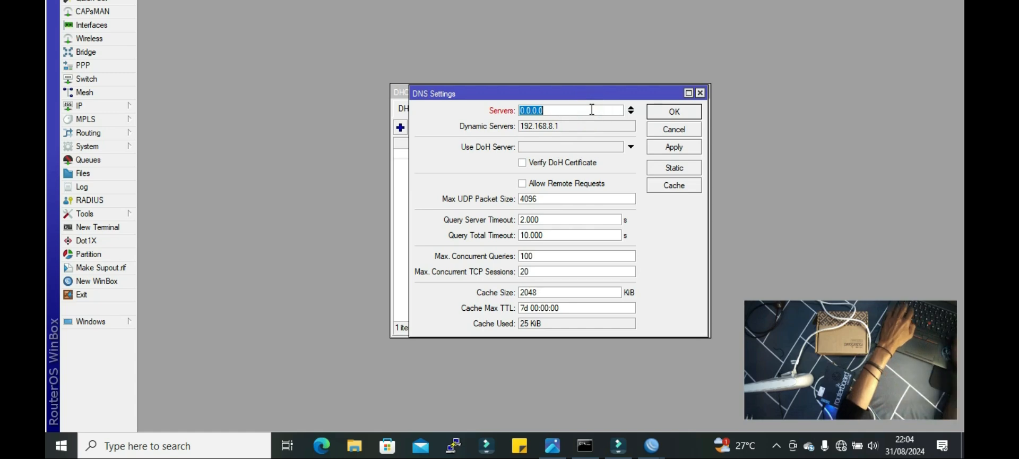
key(BackSpace)
text(8.8.8.8)
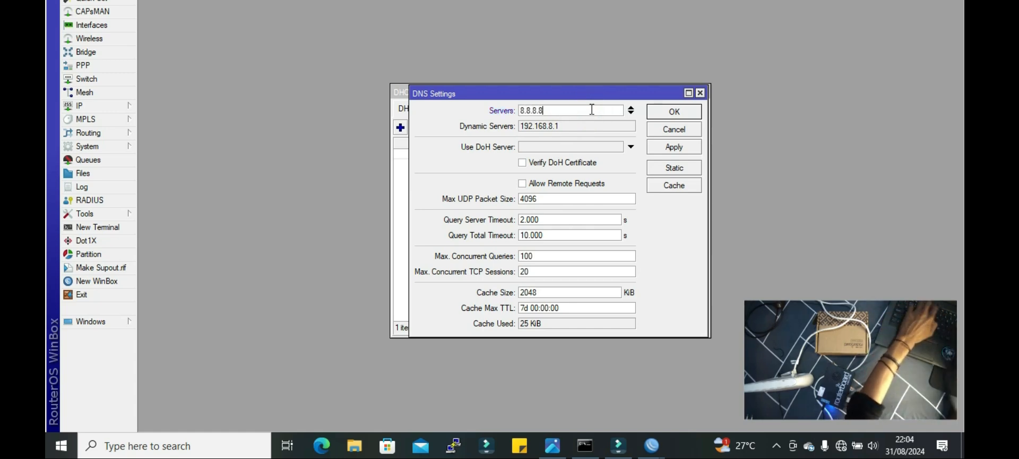
click(631, 113)
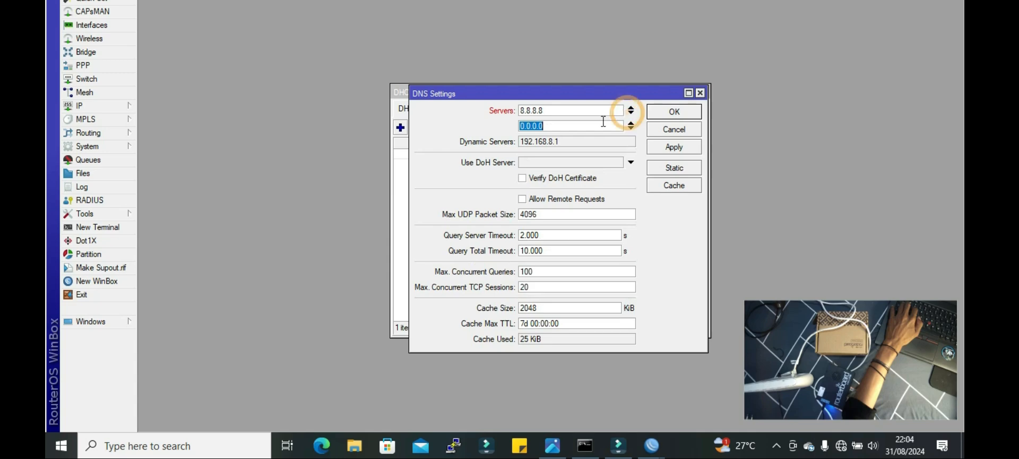
key(BackSpace)
text(8)
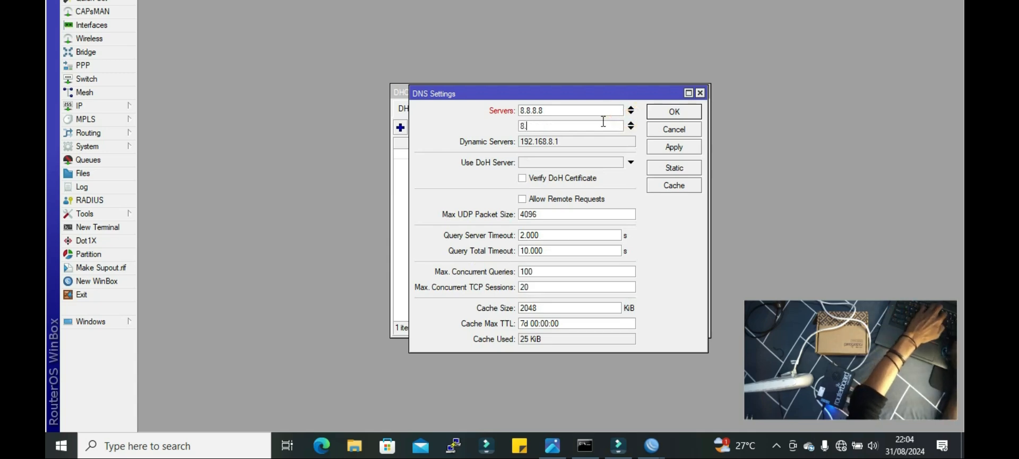
text(.8.4.4)
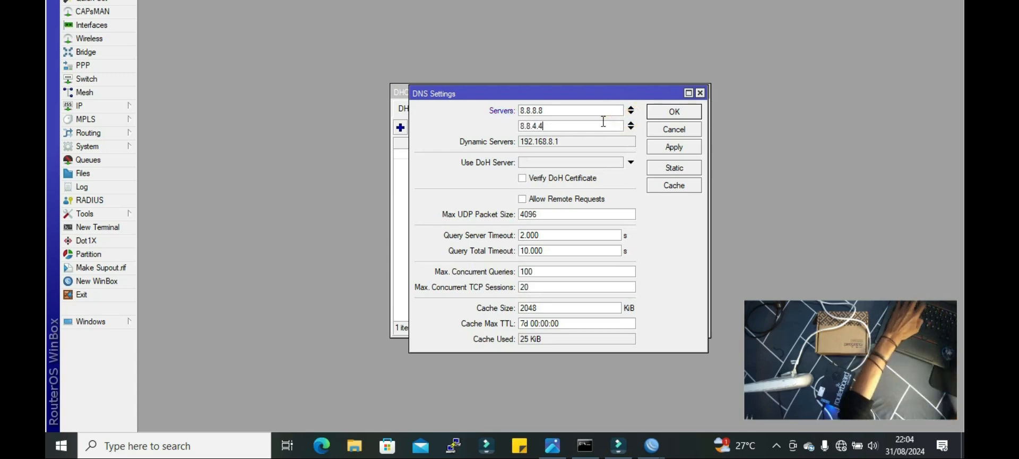
- Allow remote DNS requests, apply the DNS settings and close the DHCP client window
click(523, 199)
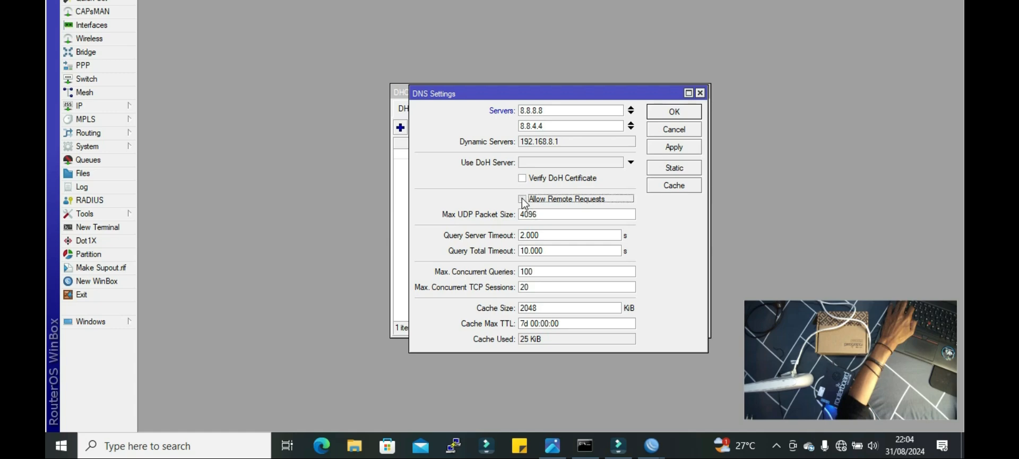
click(669, 149)
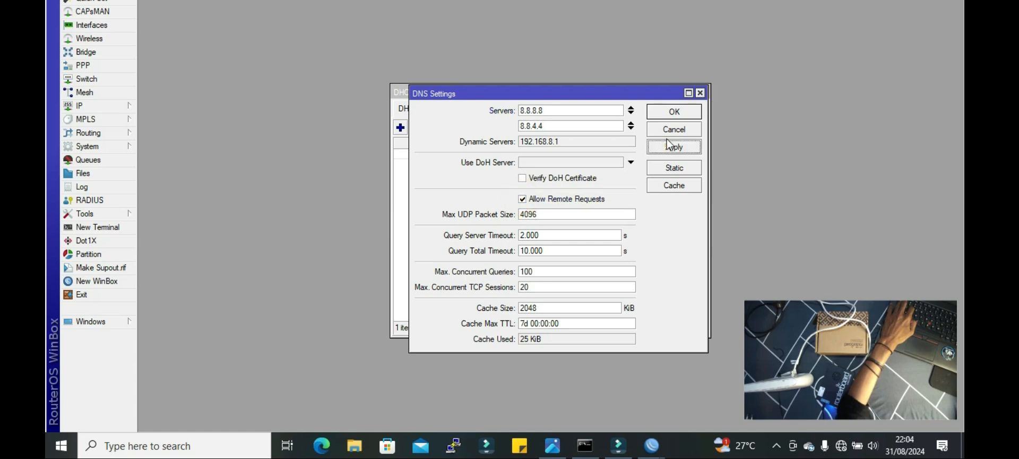
click(674, 111)
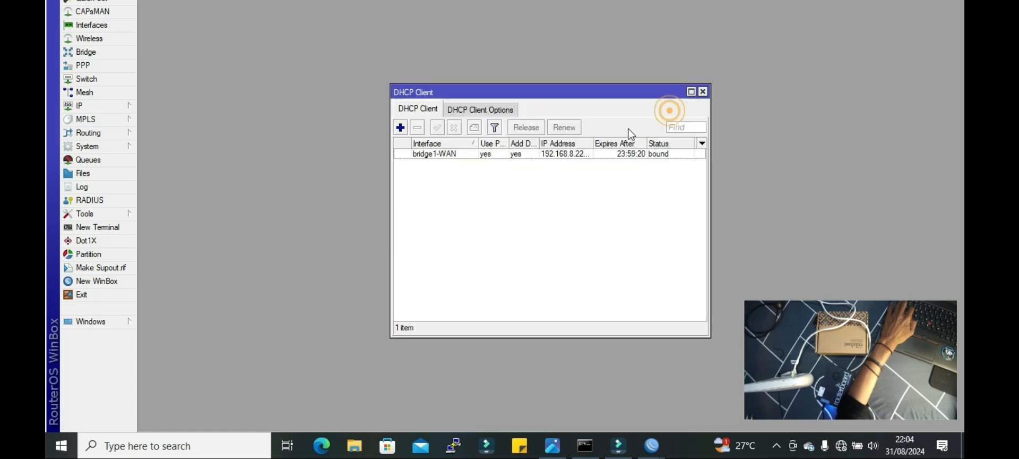
click(703, 92)
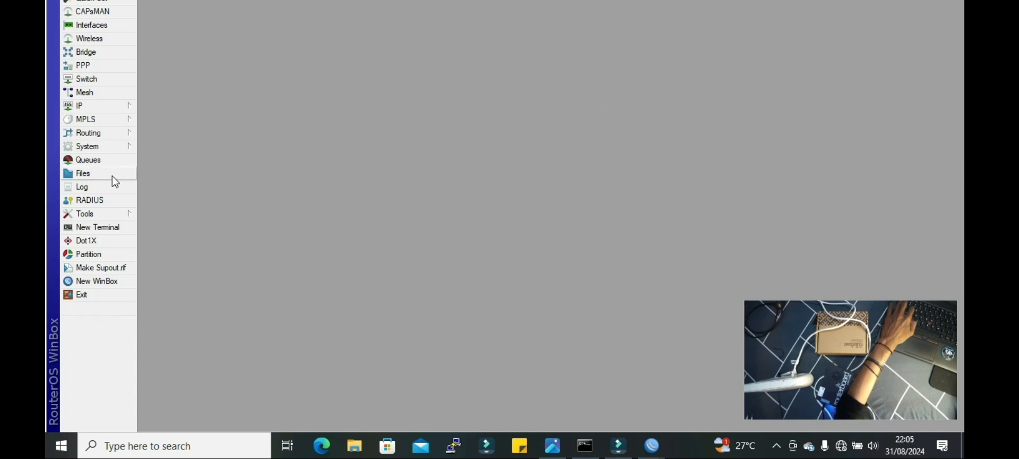
- Test the internet connection by pinging 8.8.8.8 from a new router terminal, and close the terminal
click(107, 229)
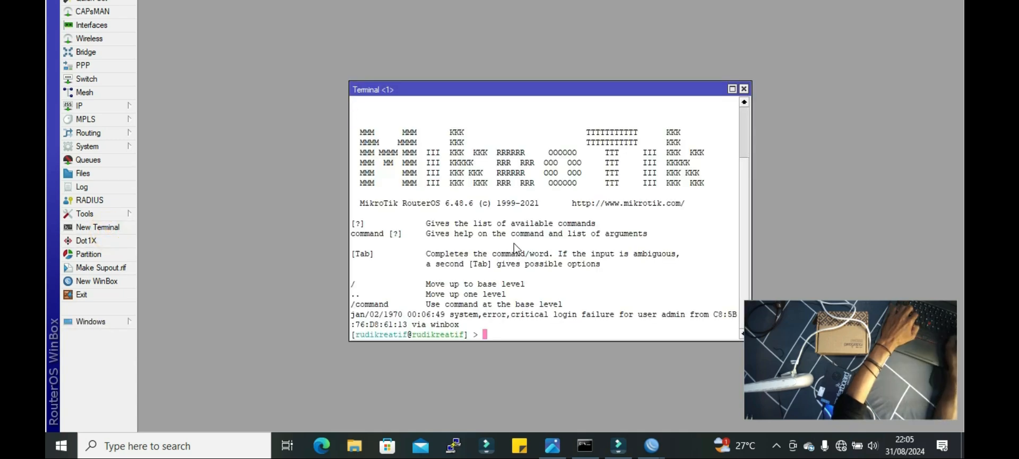
text(PING)
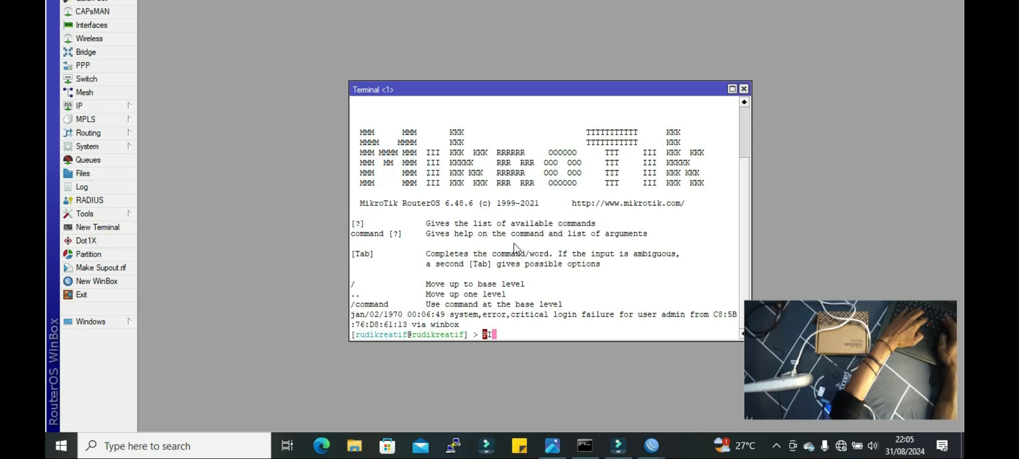
key(BackSpace)
key(BackSpace)
key(BackSpace)
key(BackSpace)
key(BackSpace)
text(pin)
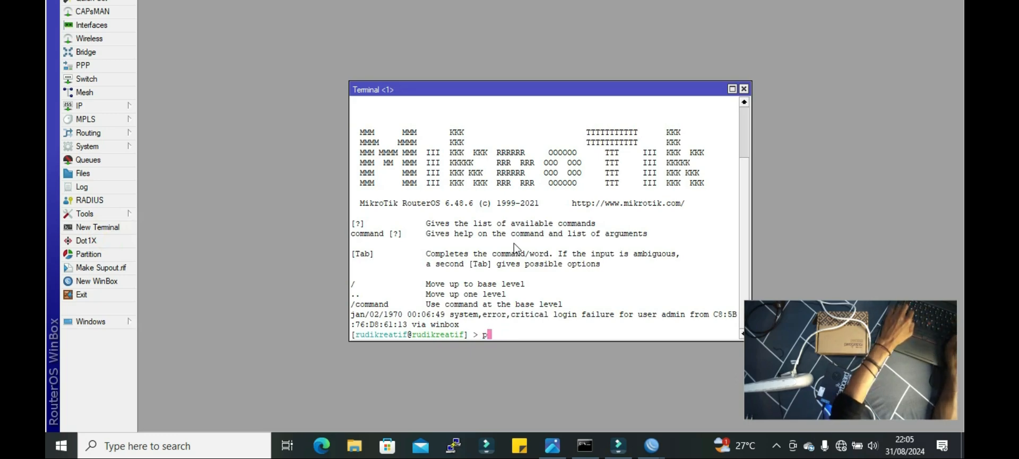
text(g 8.8.8.8)
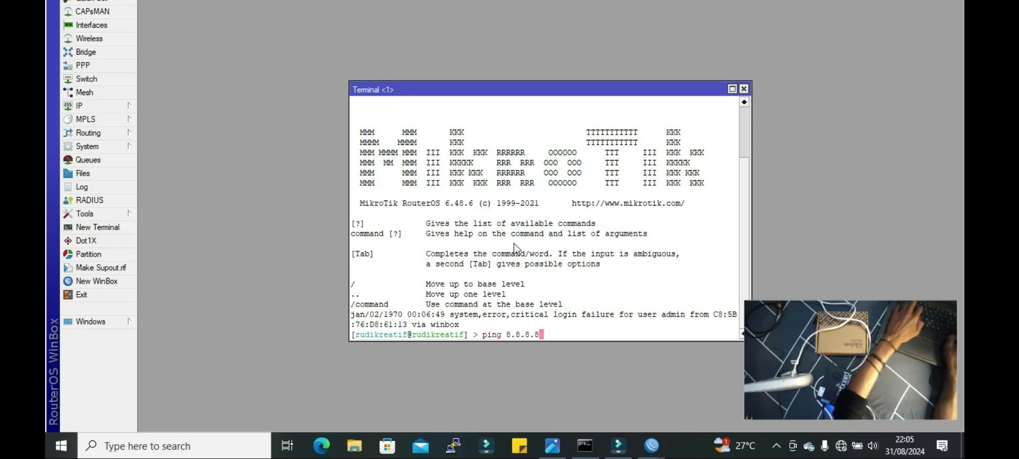
key(Return)
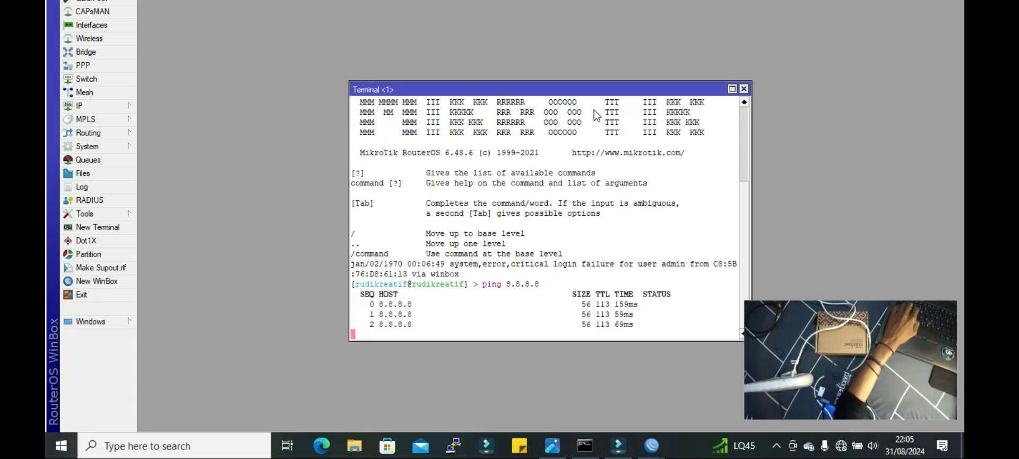
drag(607, 94, 569, 66)
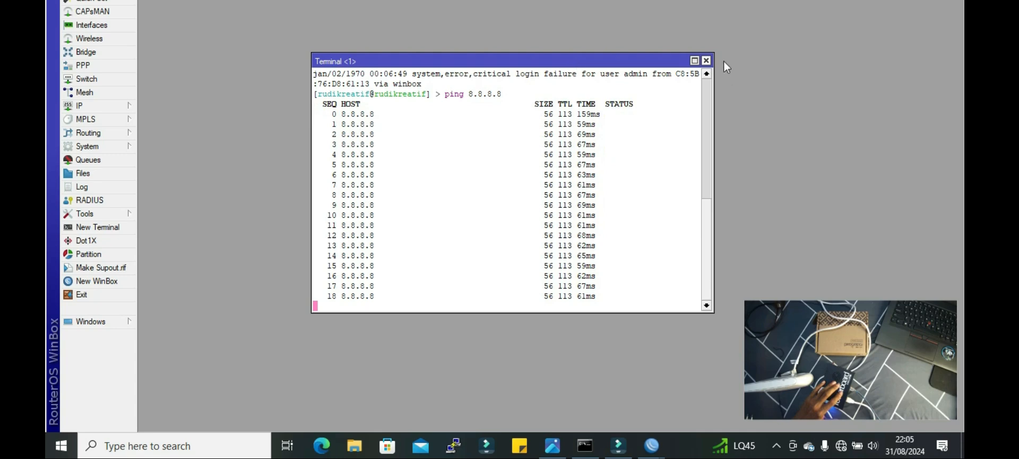
click(706, 61)
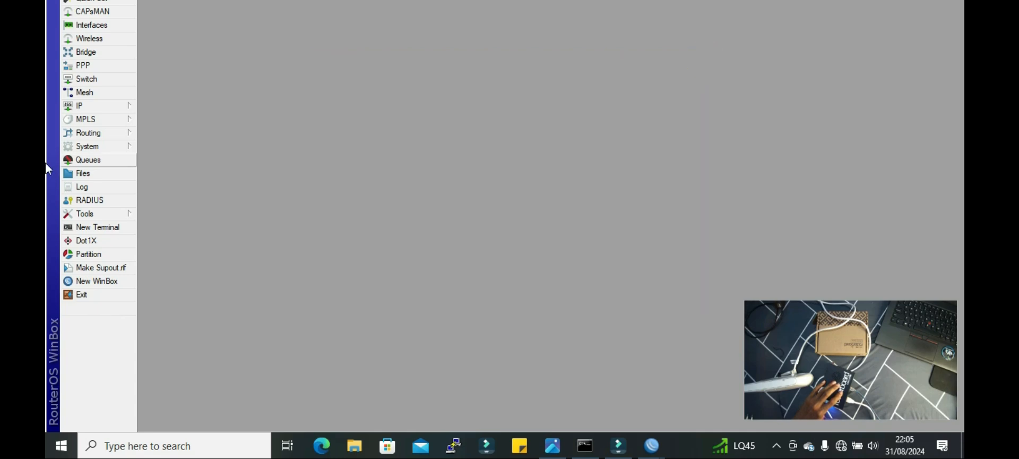
- Check the status and traffic of the bridges and Ethernet ports in the interface list, and close the list
click(110, 105)
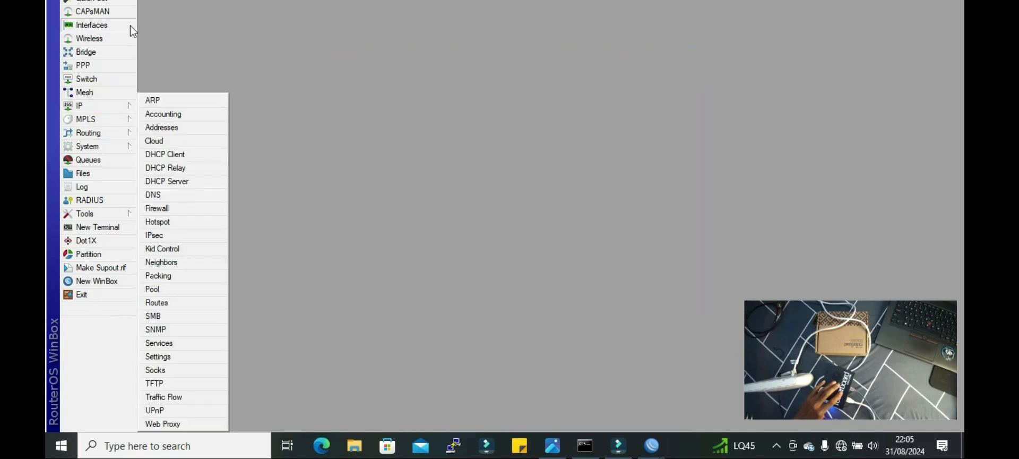
click(111, 25)
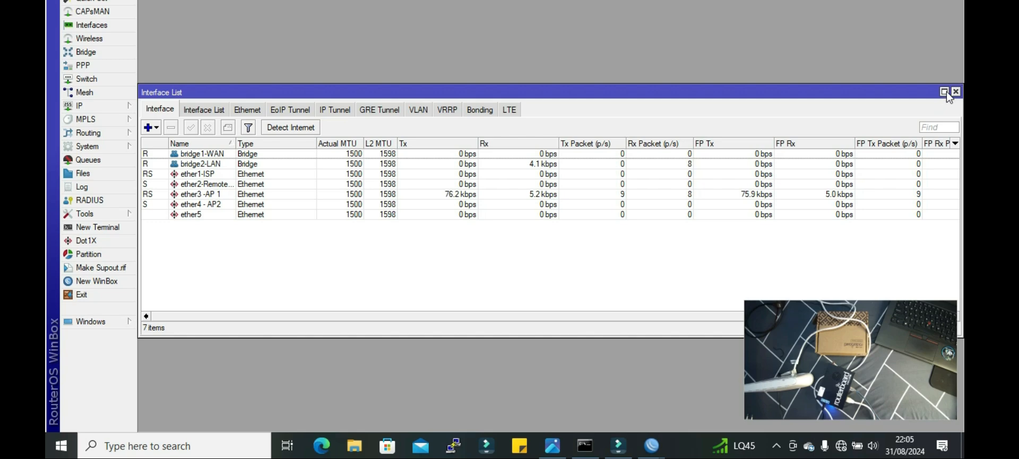
click(956, 91)
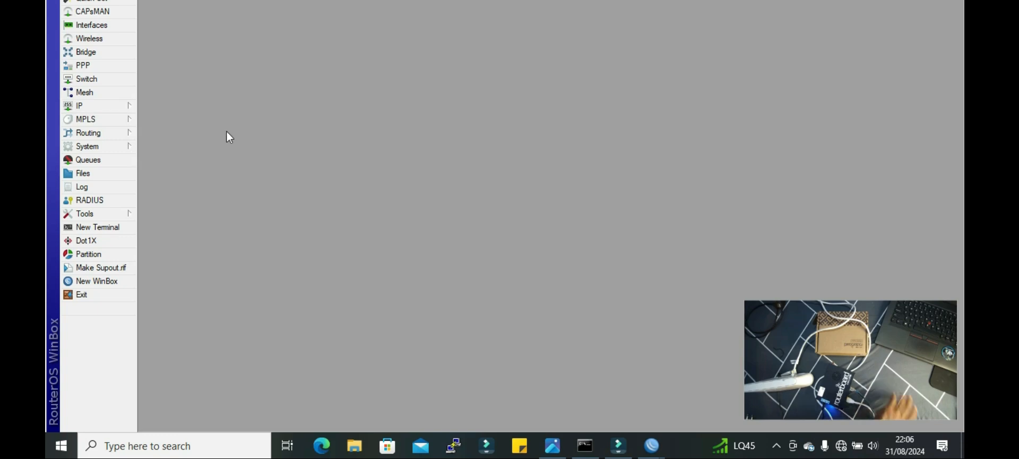
- Create a new IP address entry on the router with the address 10.10.10.1/24
click(108, 116)
click(122, 107)
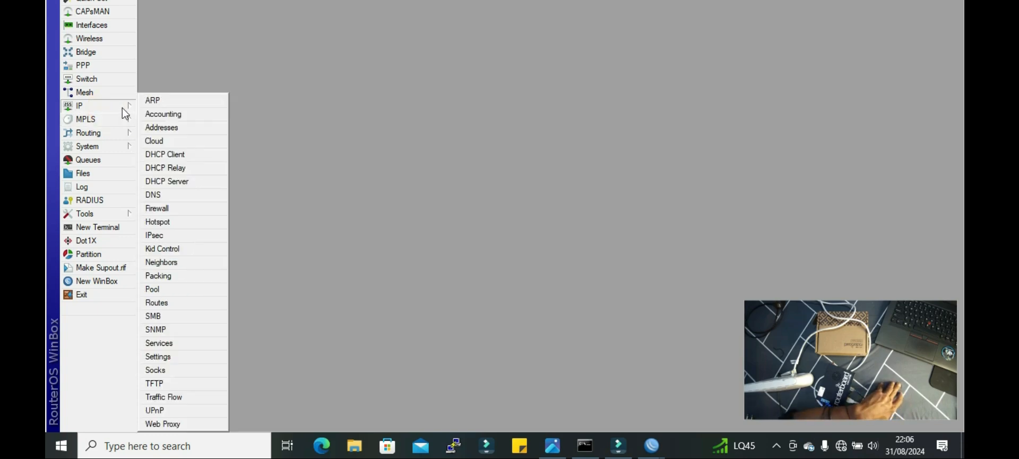
click(165, 123)
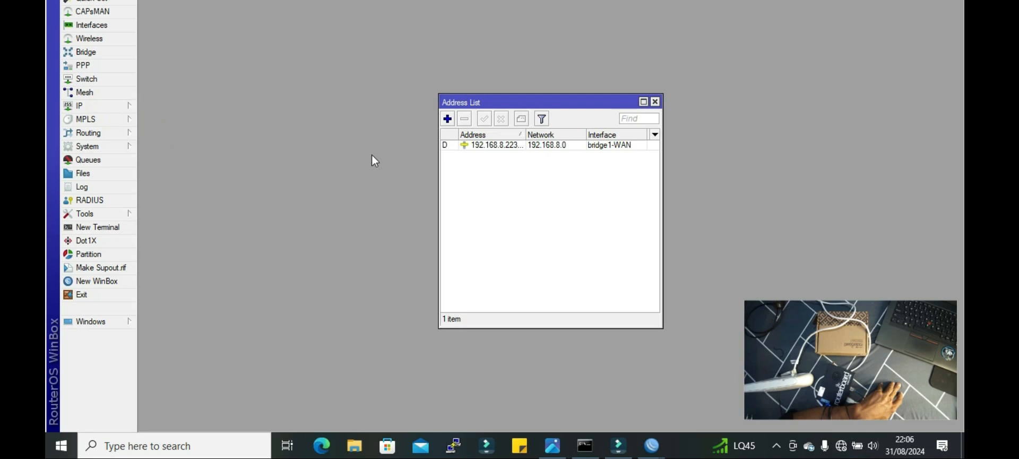
click(447, 119)
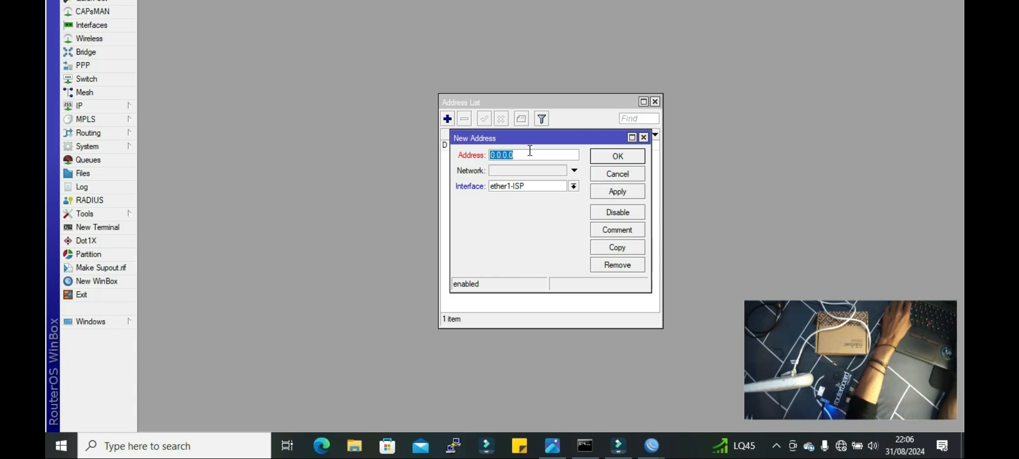
key(BackSpace)
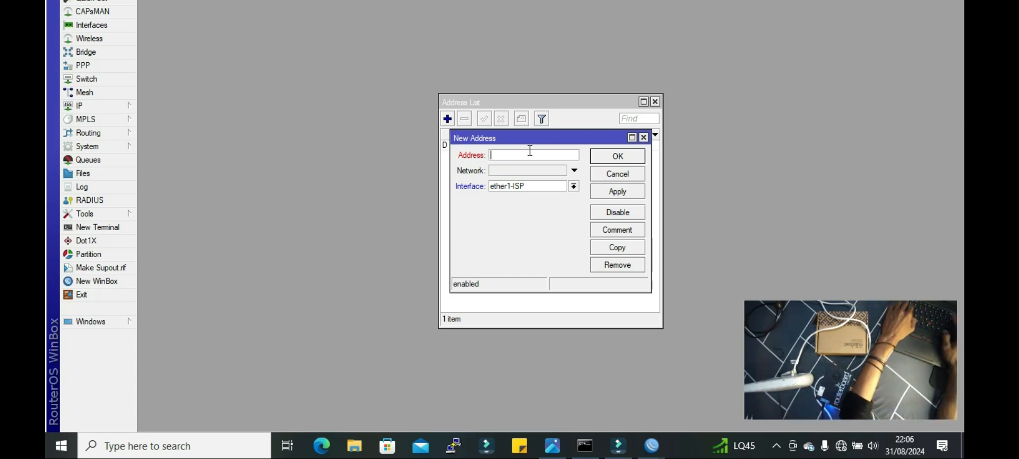
text(10)
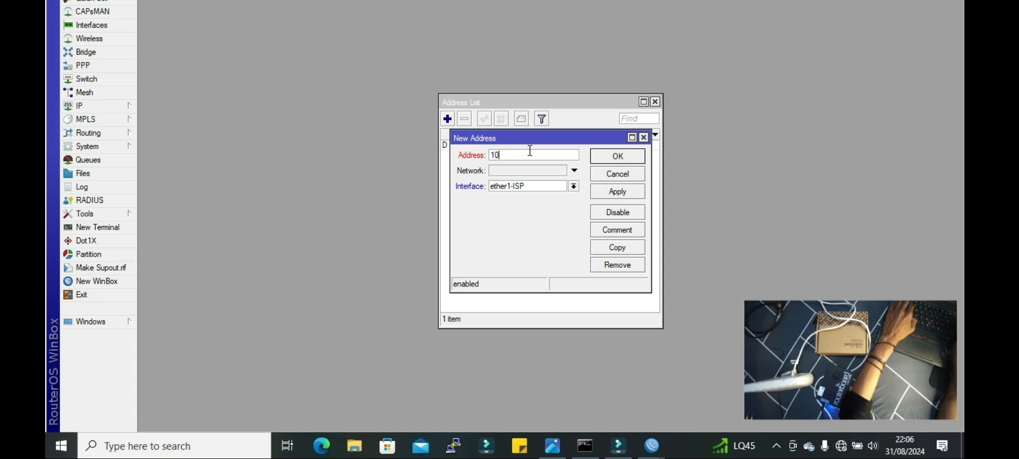
text(.10.10)
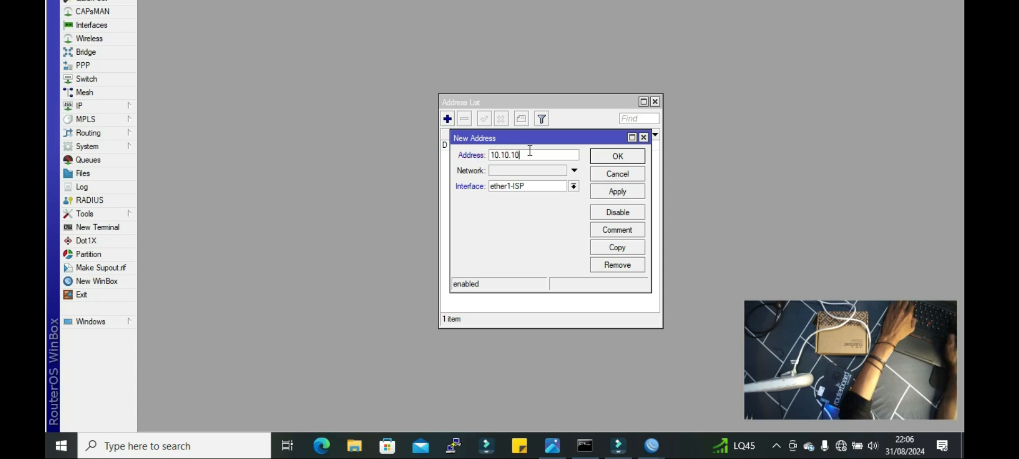
text(.1/24)
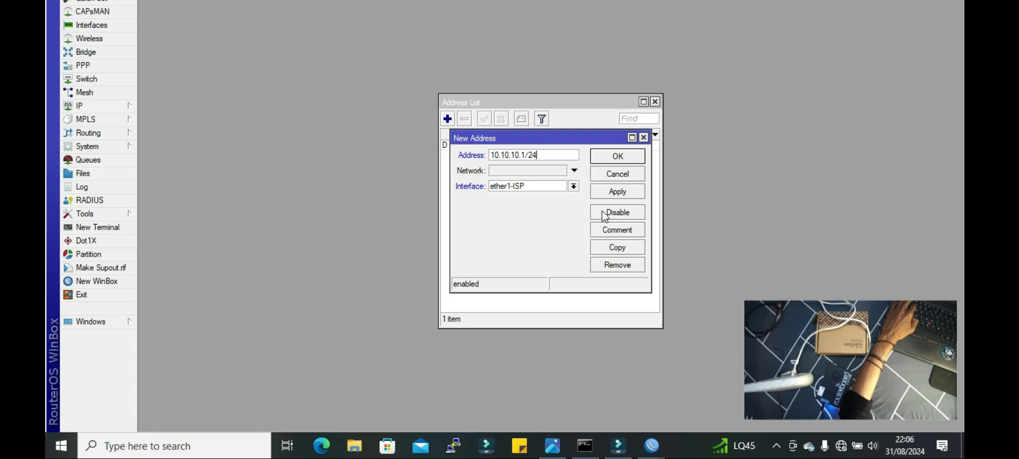
- Assign the new address to the bridge2-LAN interface, save the entry and close the address list
click(573, 186)
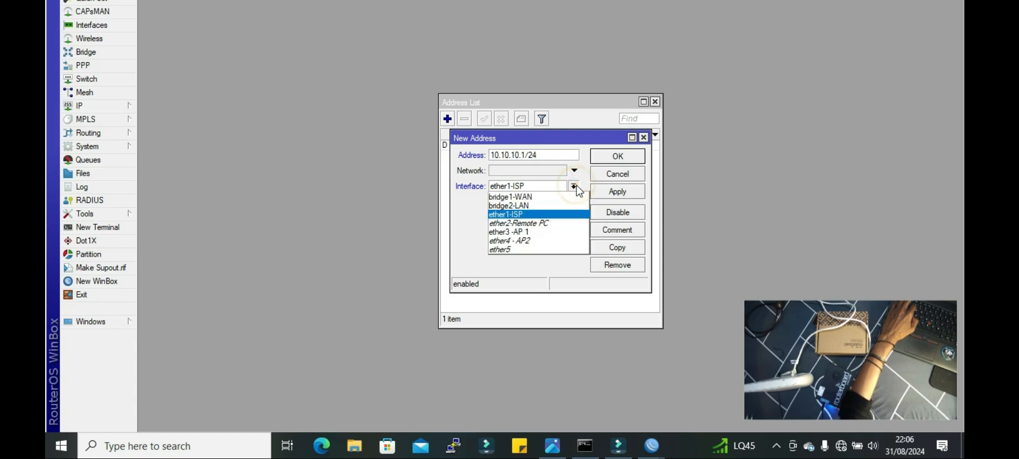
click(564, 206)
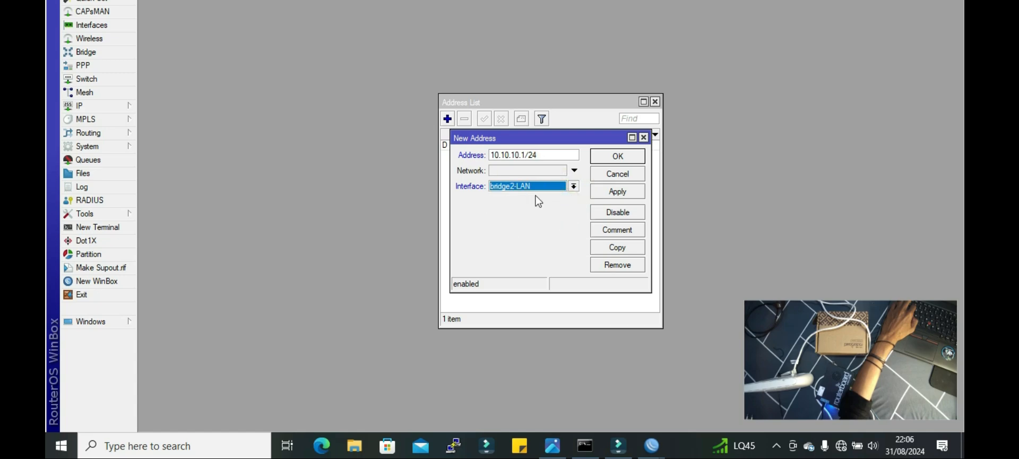
click(574, 185)
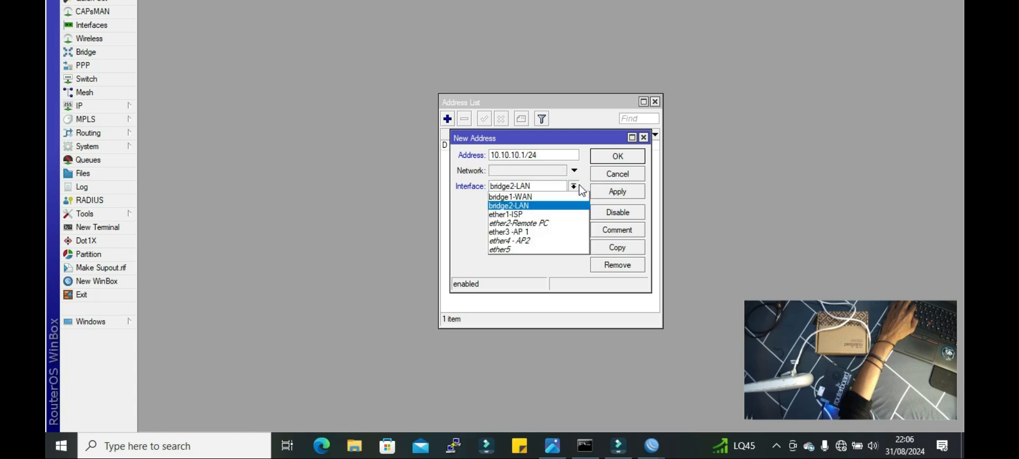
click(537, 204)
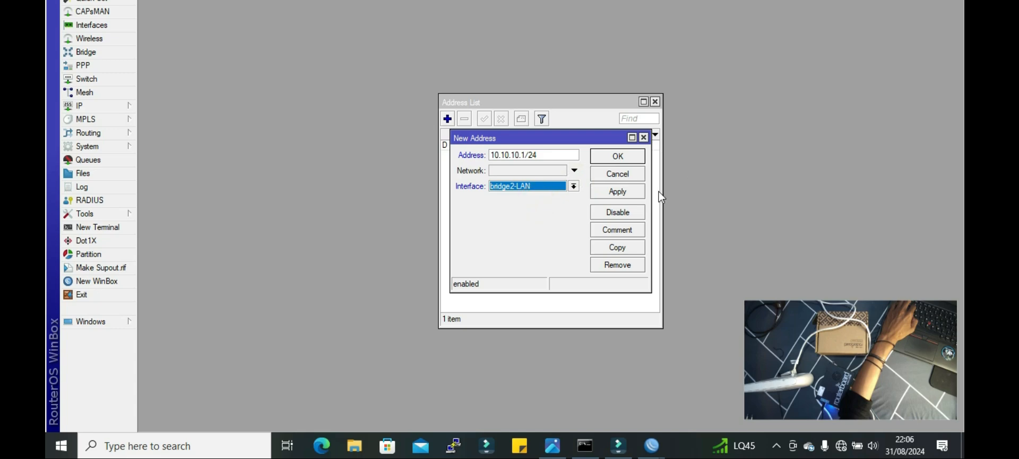
click(605, 193)
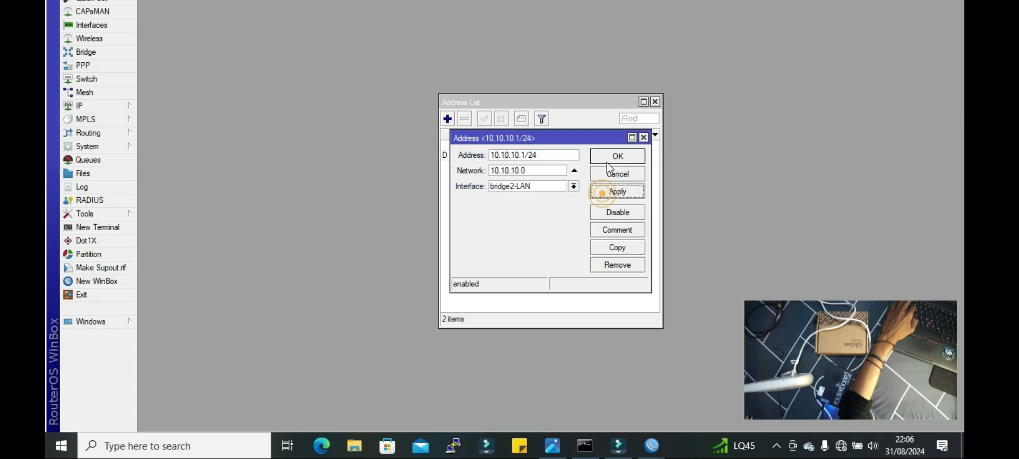
click(613, 158)
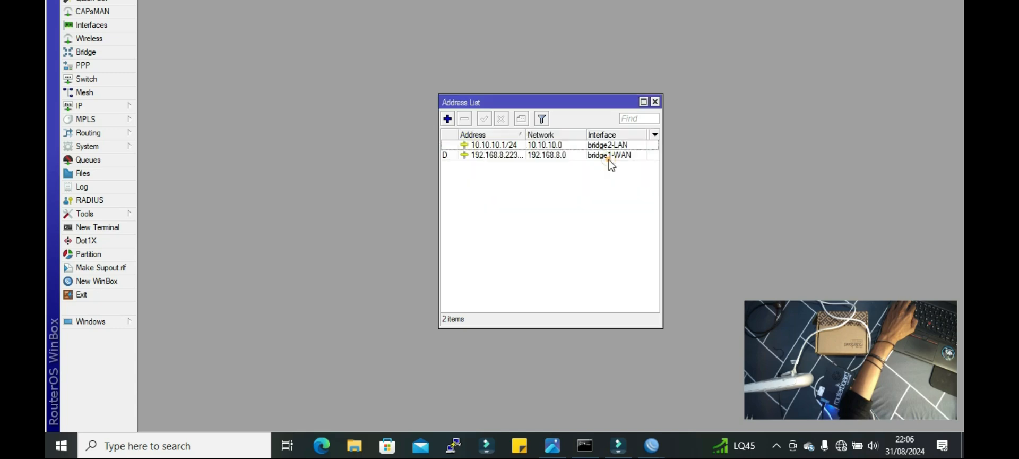
click(655, 102)
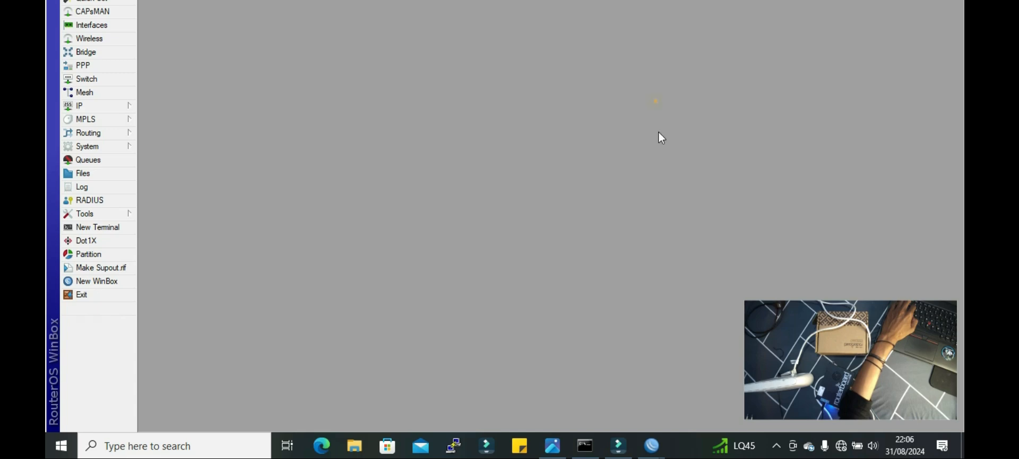
- Review the bridges and Ethernet ports in the interface list once more, and close it
click(87, 25)
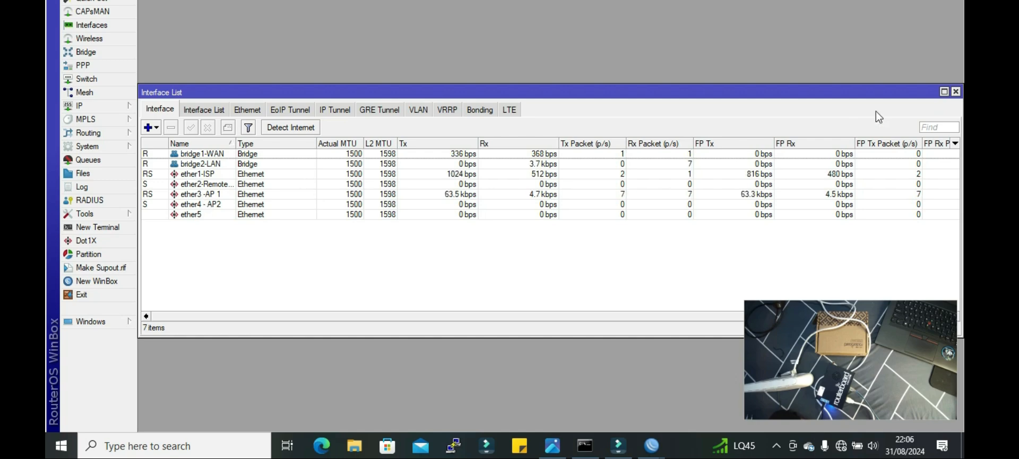
click(955, 92)
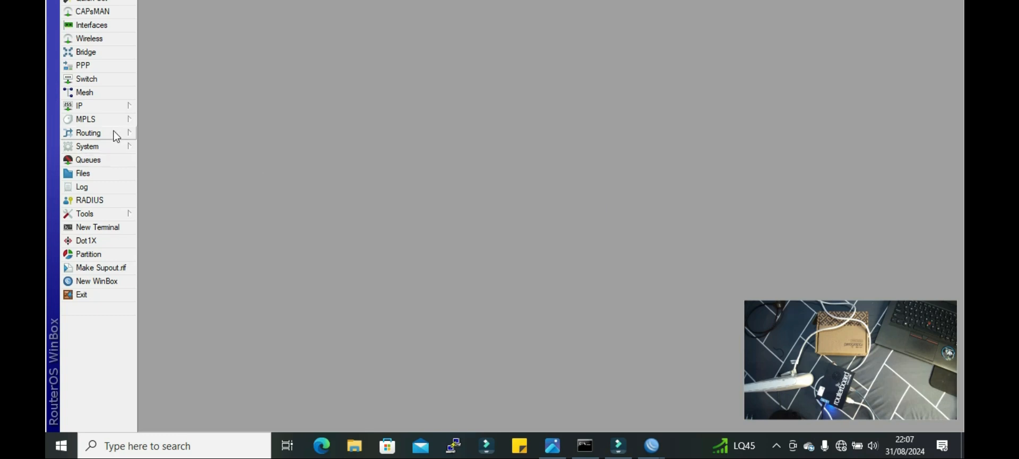
- Add a firewall NAT rule in the srcnat chain with bridge1-WAN as the outgoing interface, and apply it
click(106, 104)
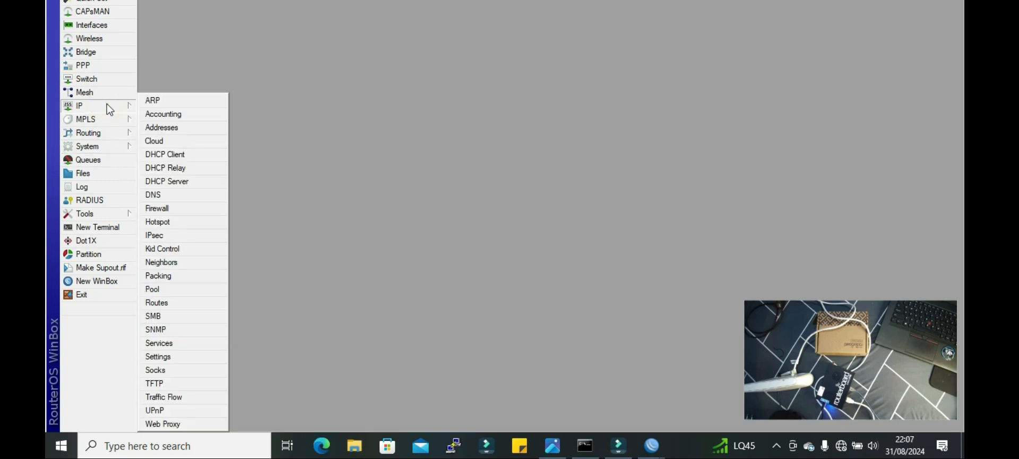
click(150, 209)
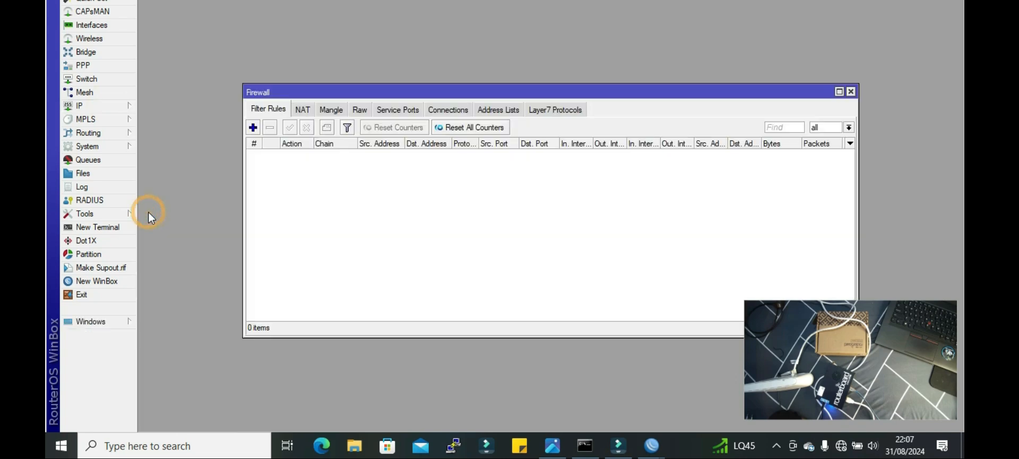
click(300, 109)
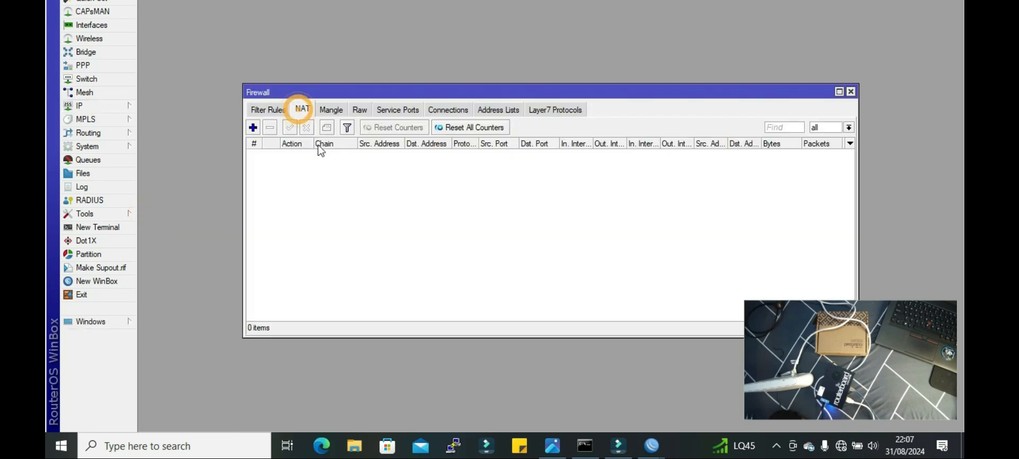
click(252, 127)
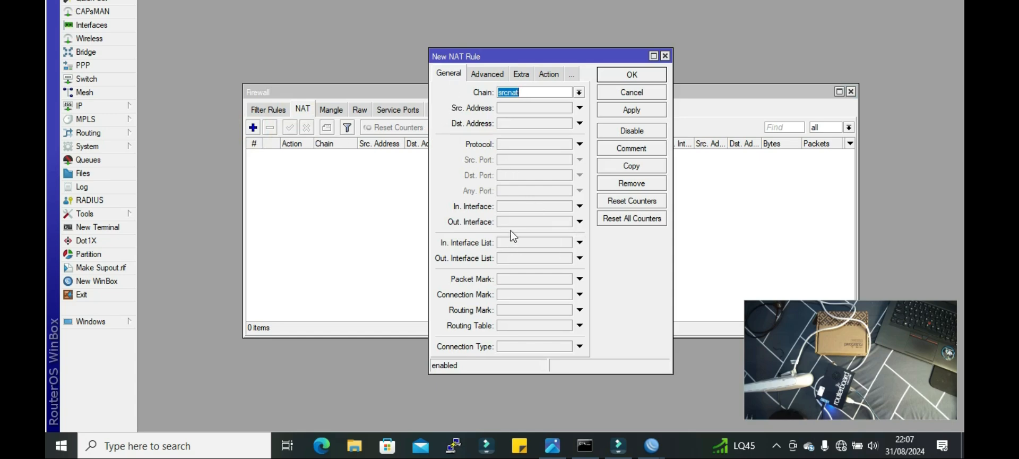
click(579, 222)
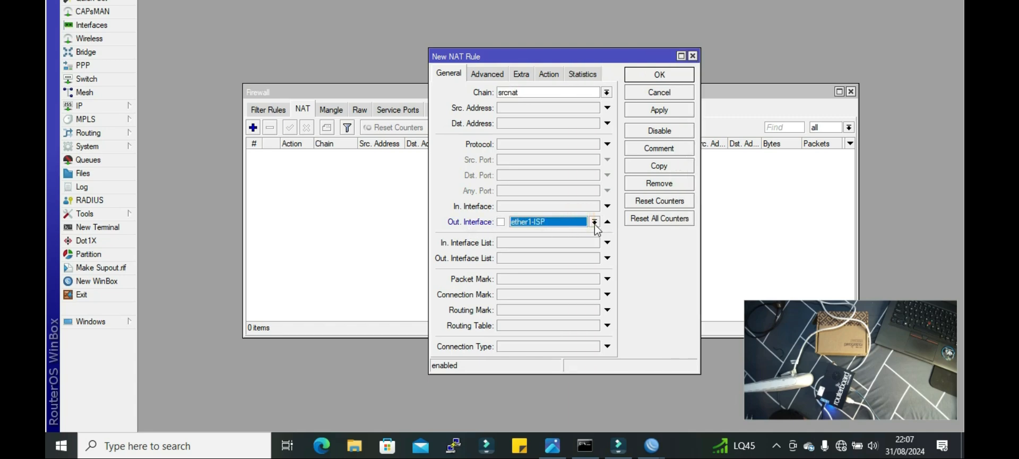
click(594, 222)
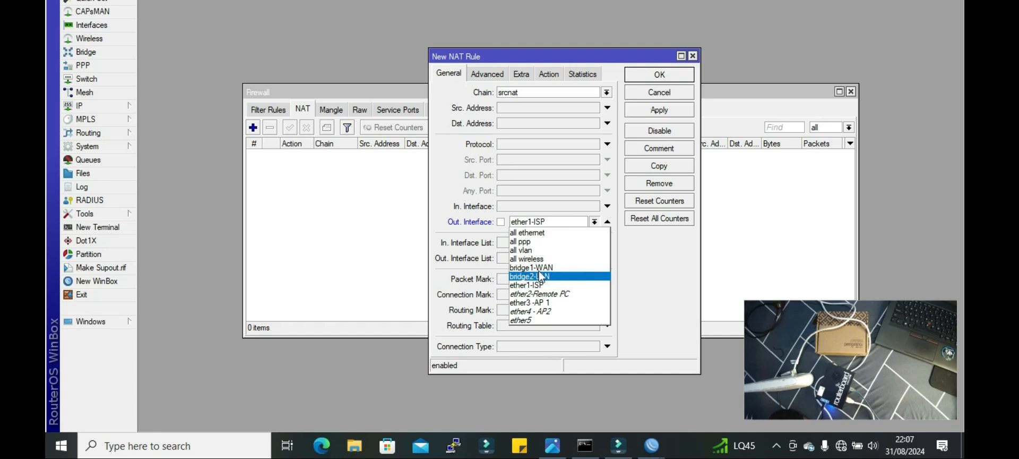
click(564, 267)
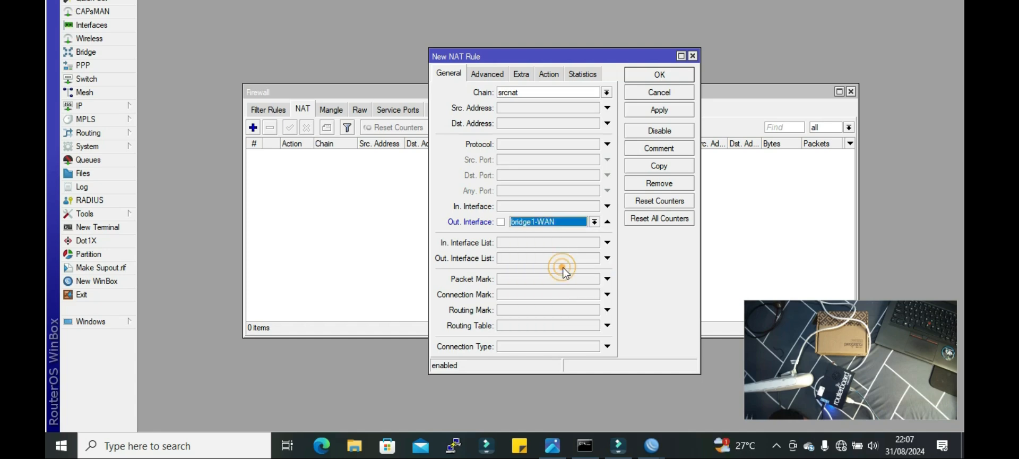
click(678, 110)
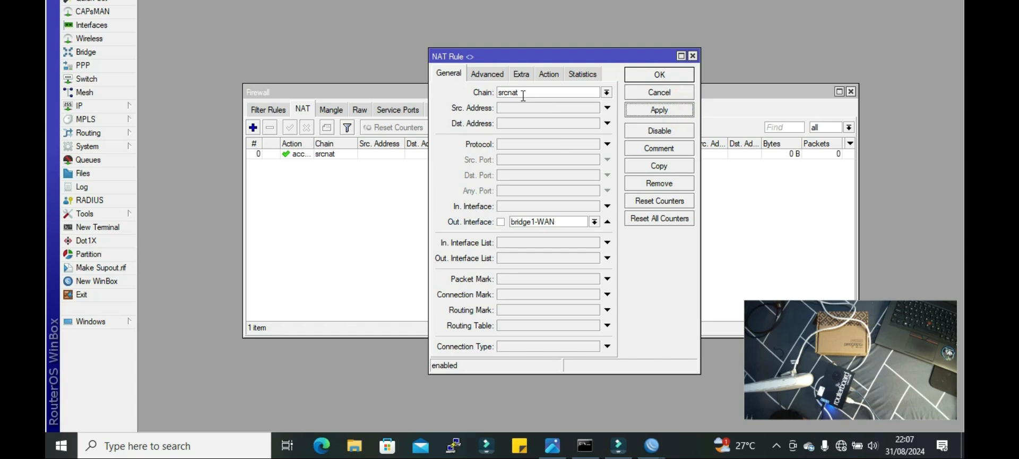
- Set the NAT rule's action to masquerade, save the rule and close the firewall window
click(549, 75)
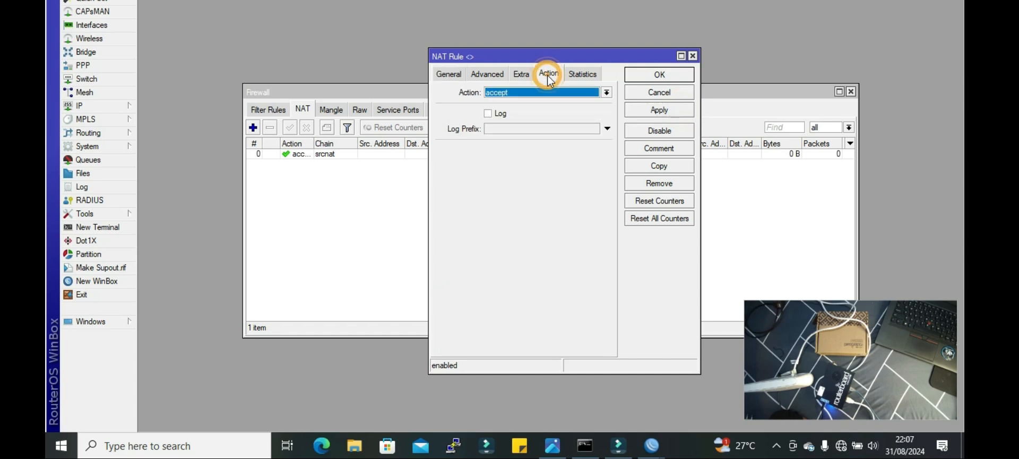
click(605, 92)
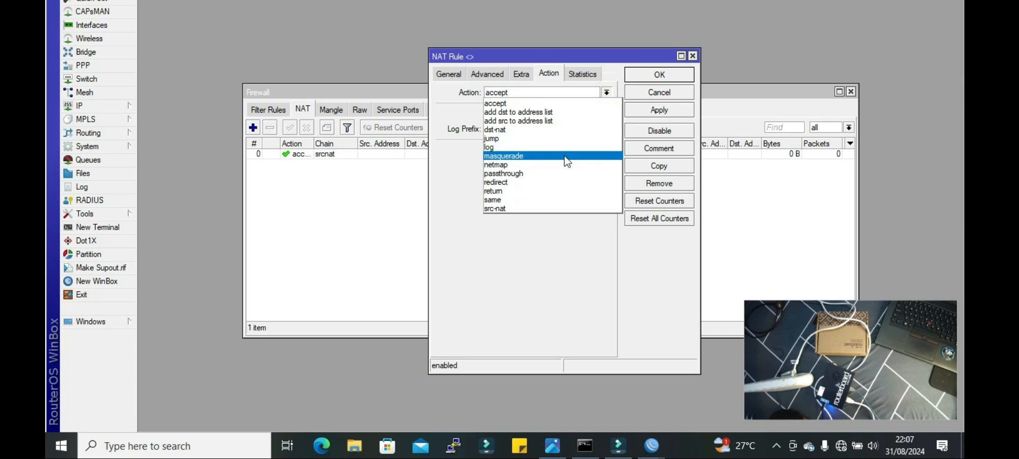
click(541, 159)
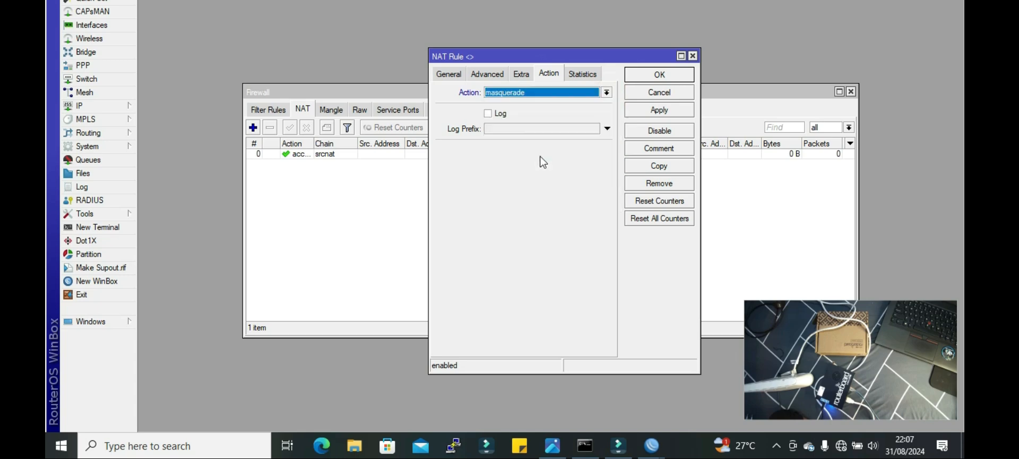
click(658, 112)
click(659, 75)
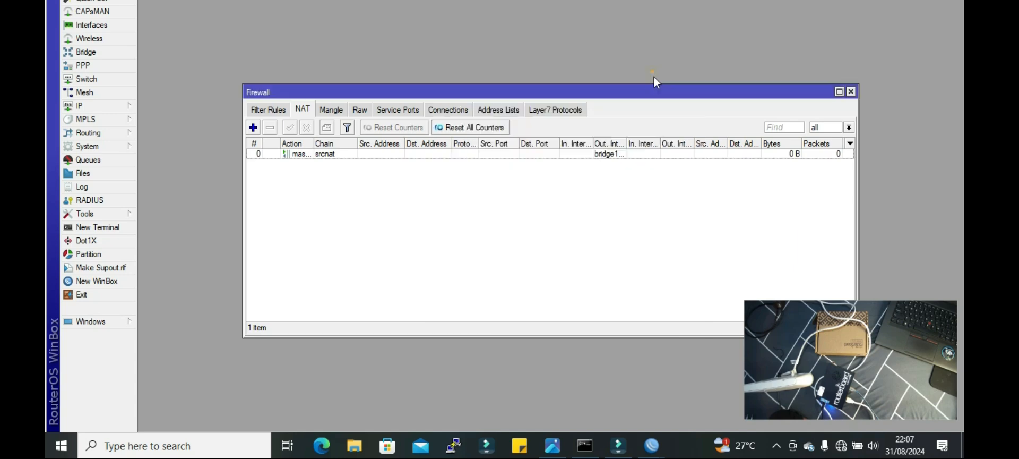
click(851, 91)
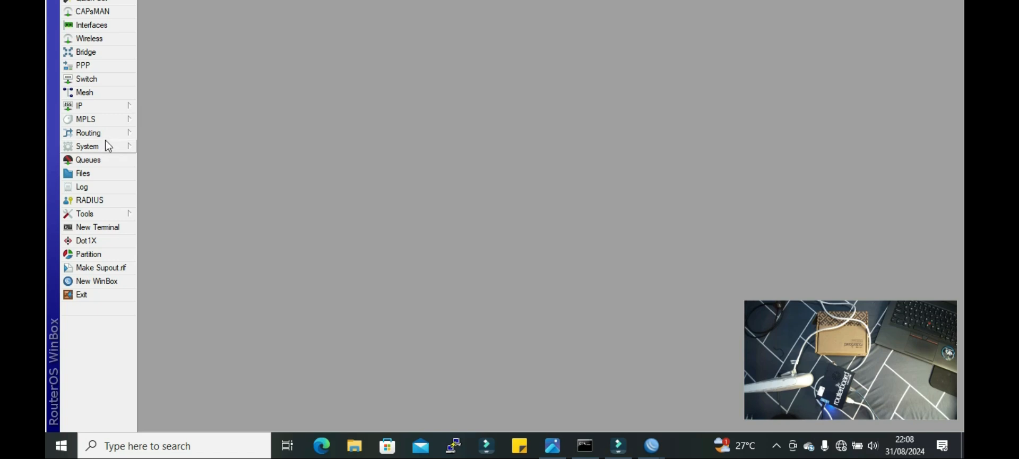
- Start the DHCP server setup with bridge2-LAN as the server interface and continue to the address space
click(121, 106)
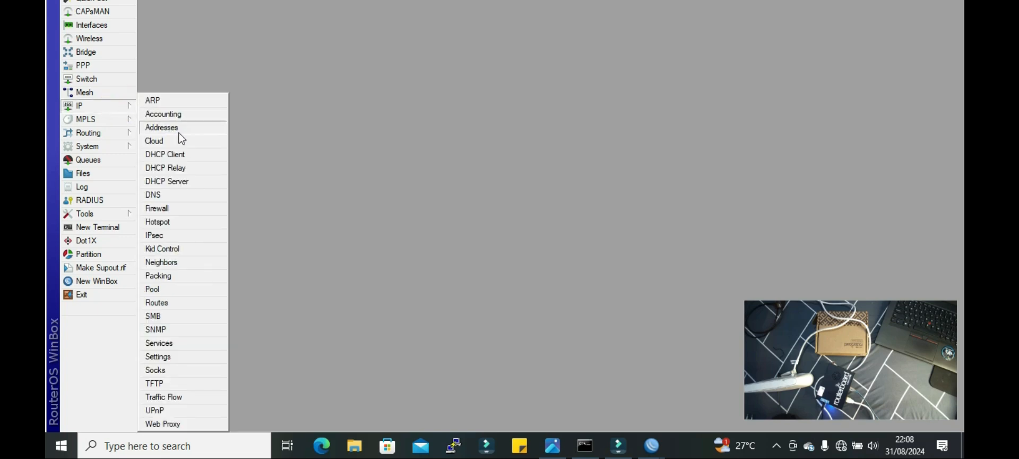
click(187, 183)
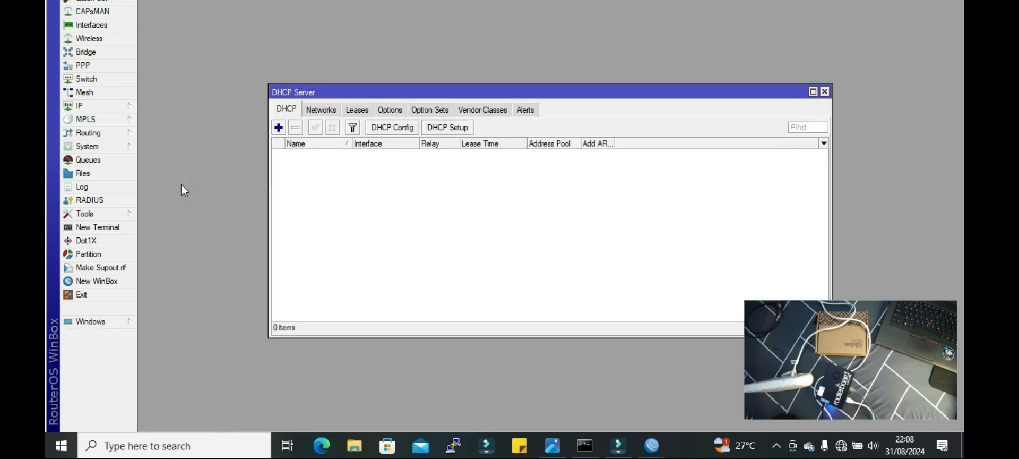
click(442, 130)
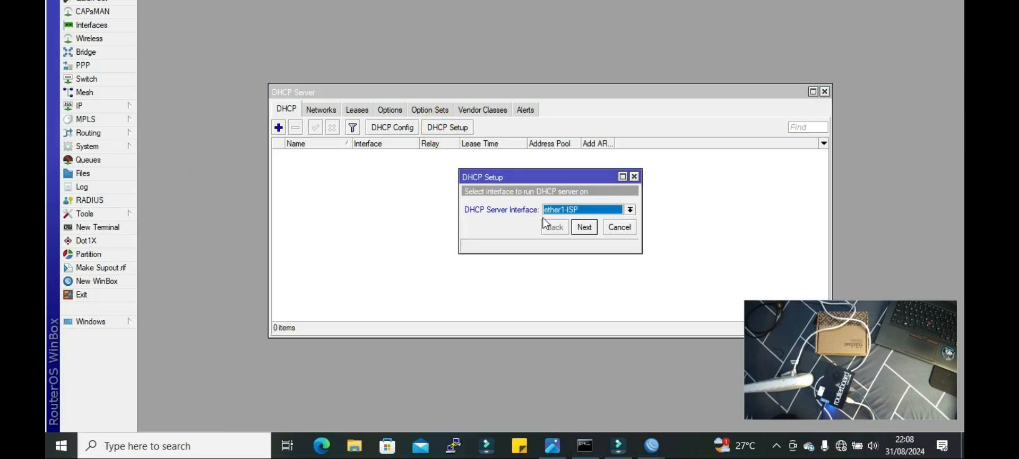
click(630, 210)
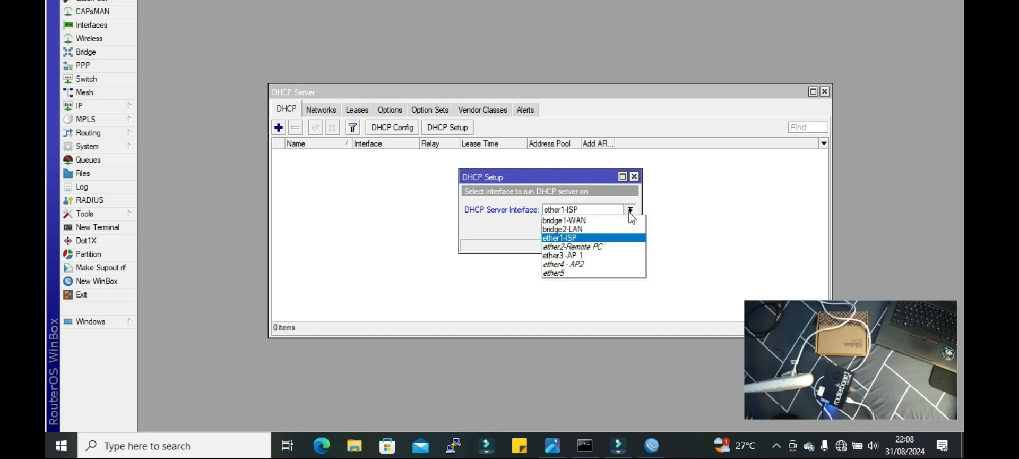
click(596, 232)
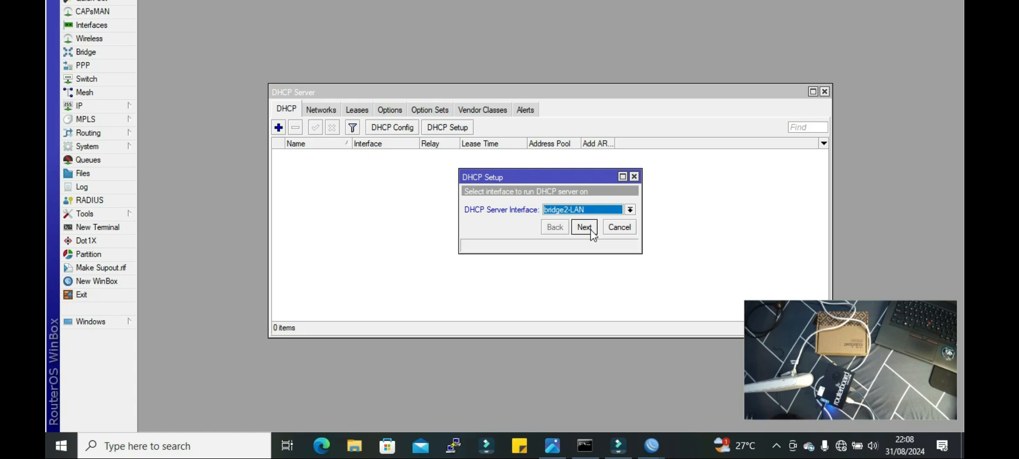
click(584, 227)
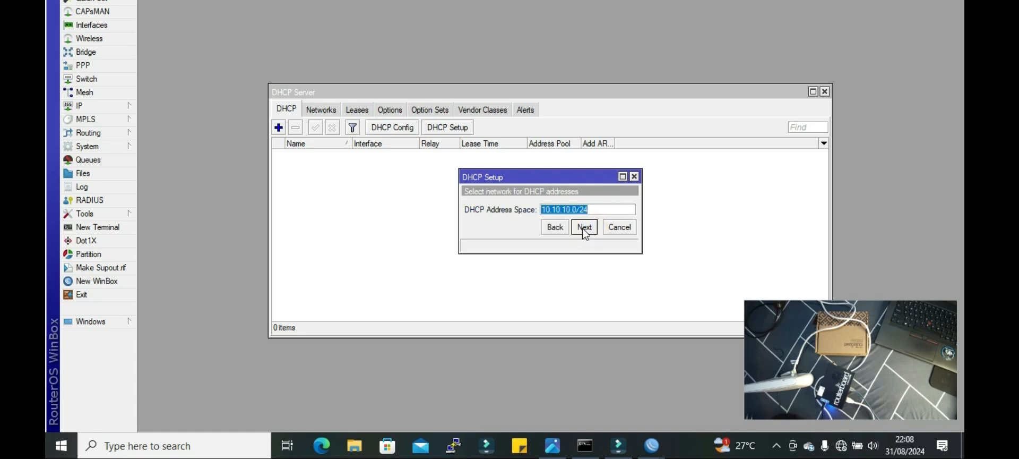
- Accept the 10.10.10.0/24 address space and 10.10.10.1 gateway, and set the addresses to give out to 10.10.10.20-10.10.10.254
click(588, 230)
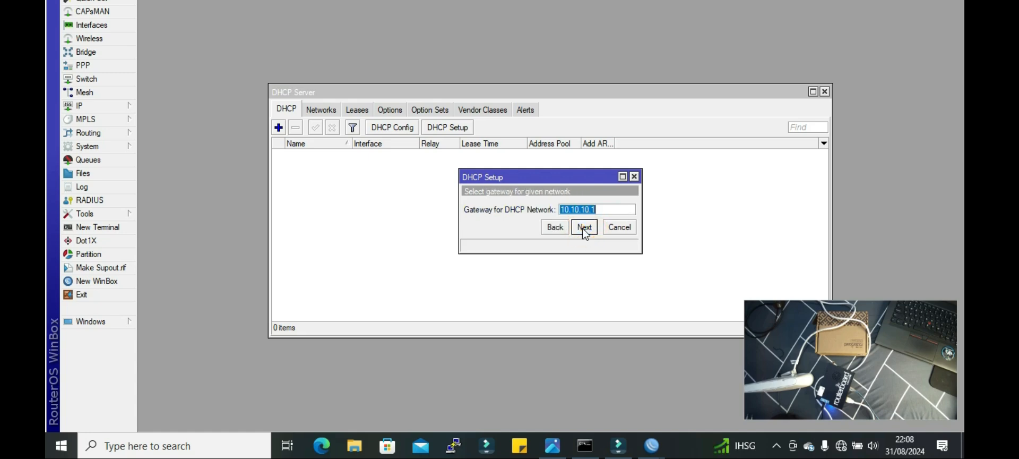
click(584, 227)
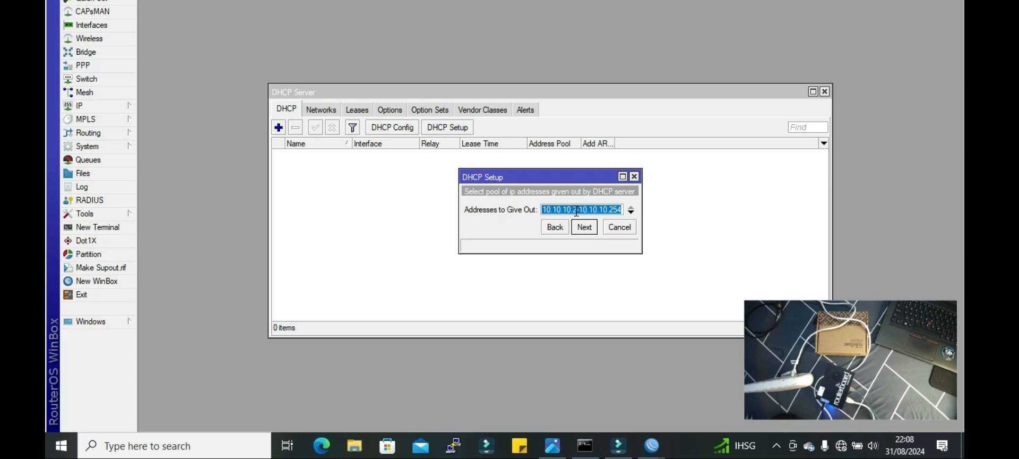
click(577, 210)
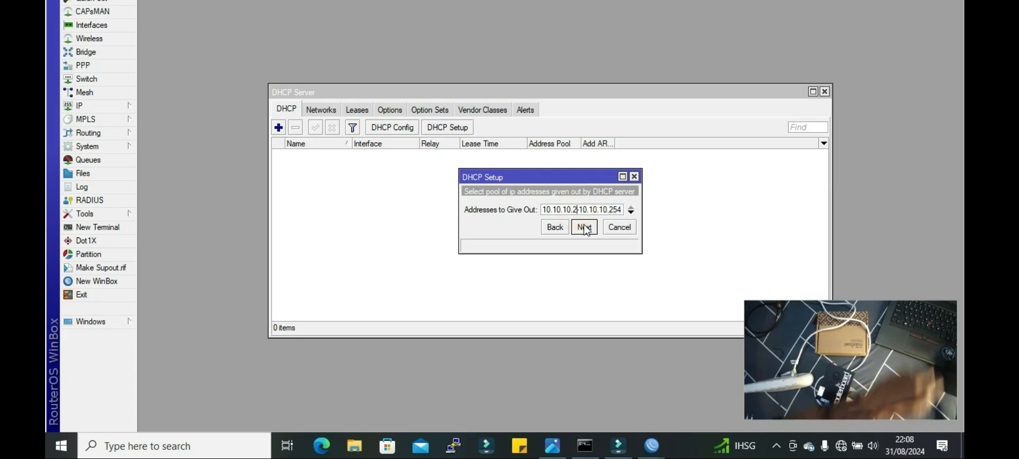
key(BackSpace)
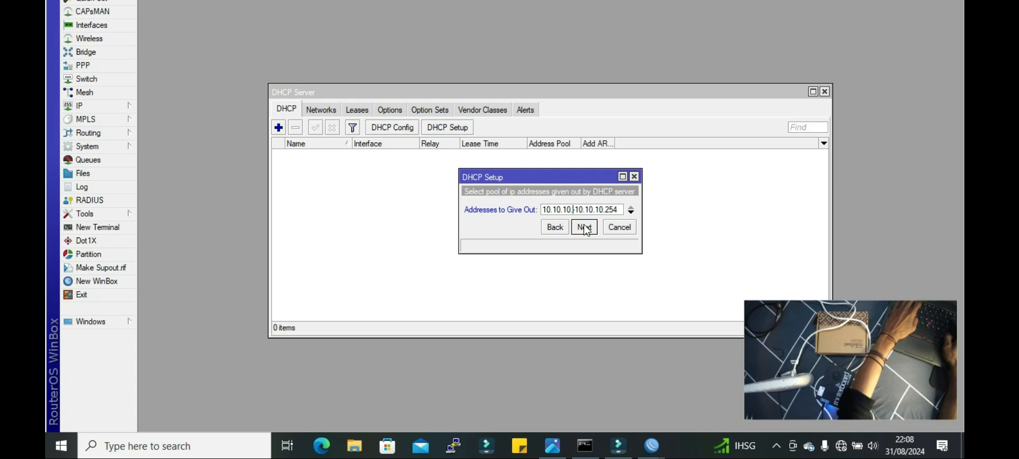
text(20)
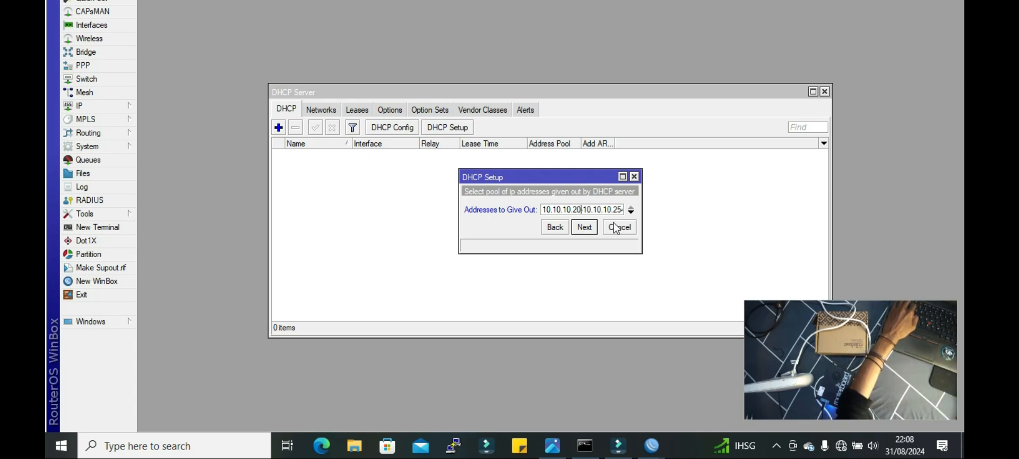
click(586, 227)
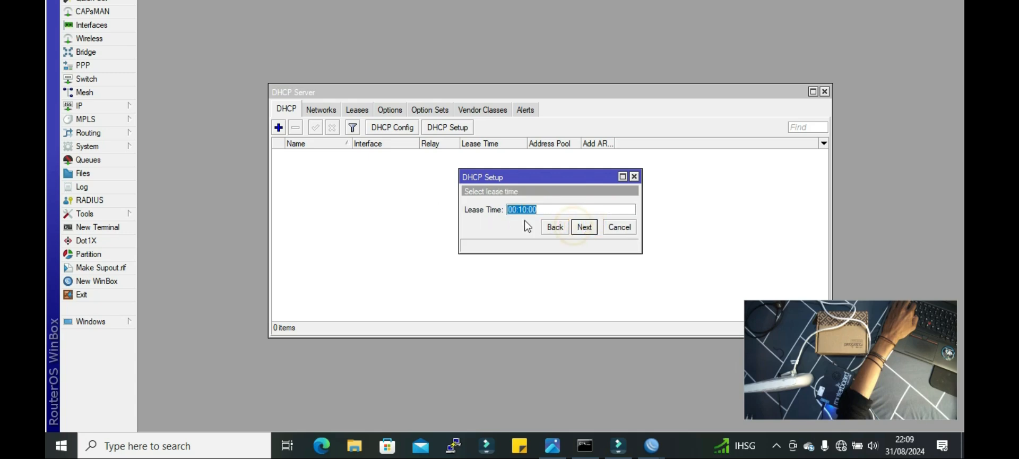
- Accept the 00:10:00 lease time, finish the DHCP setup and close the DHCP server window
click(582, 227)
click(550, 206)
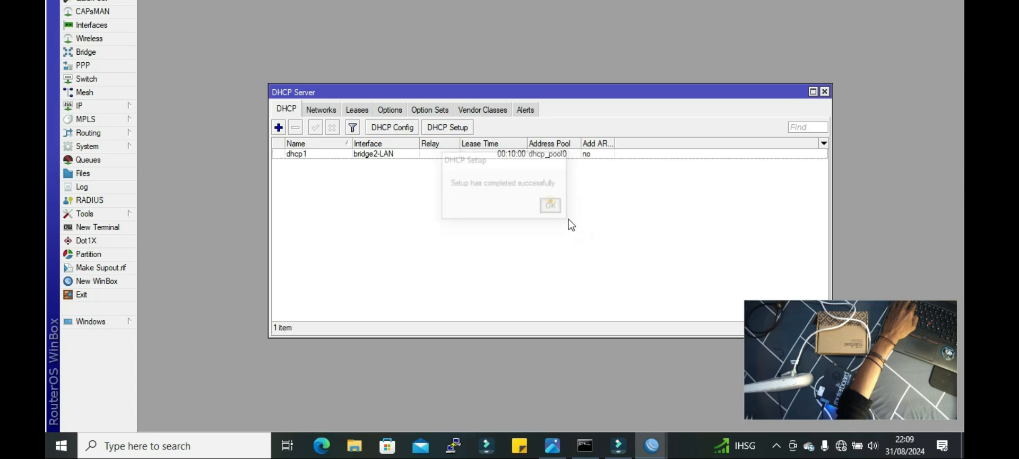
click(826, 91)
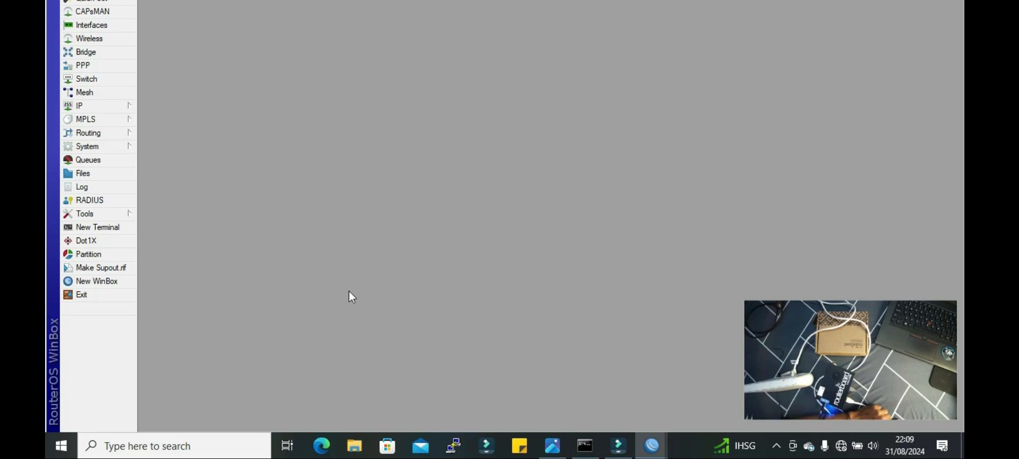
- Reboot the router and confirm, and open the interface list once it is back
click(92, 151)
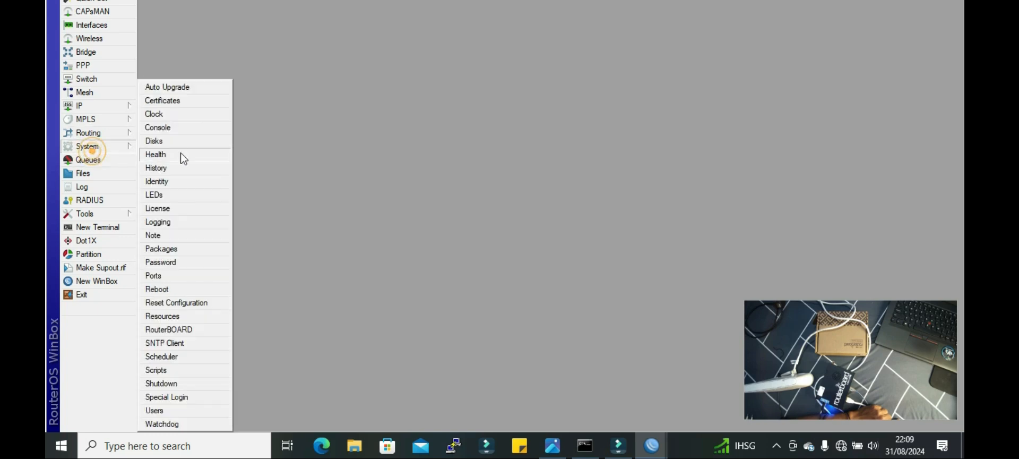
click(177, 292)
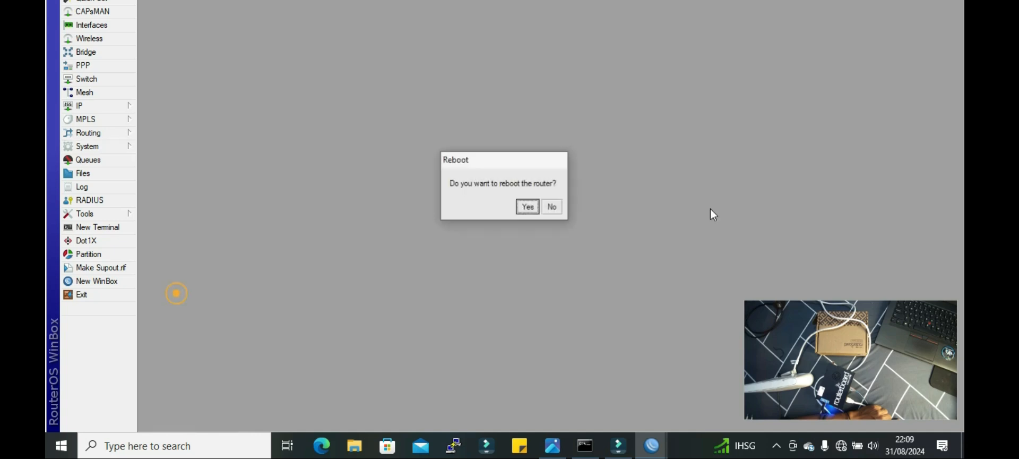
click(525, 208)
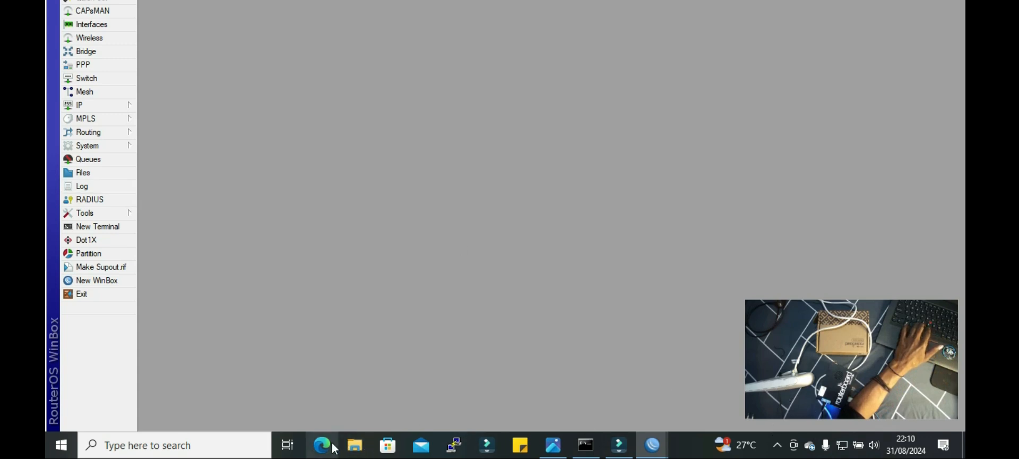
click(101, 25)
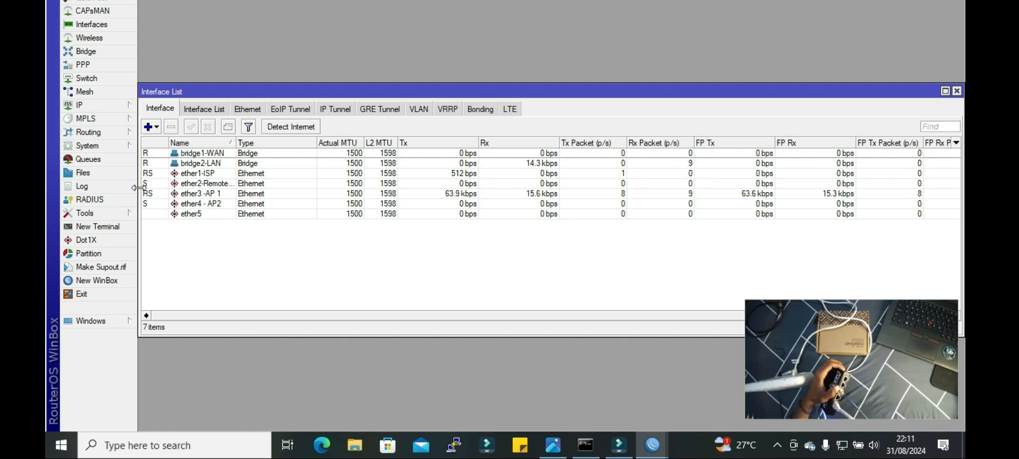
- Switch to Microsoft Edge and test the wired internet connection by opening a YouTube video, pausing it and returning to the homepage
click(322, 445)
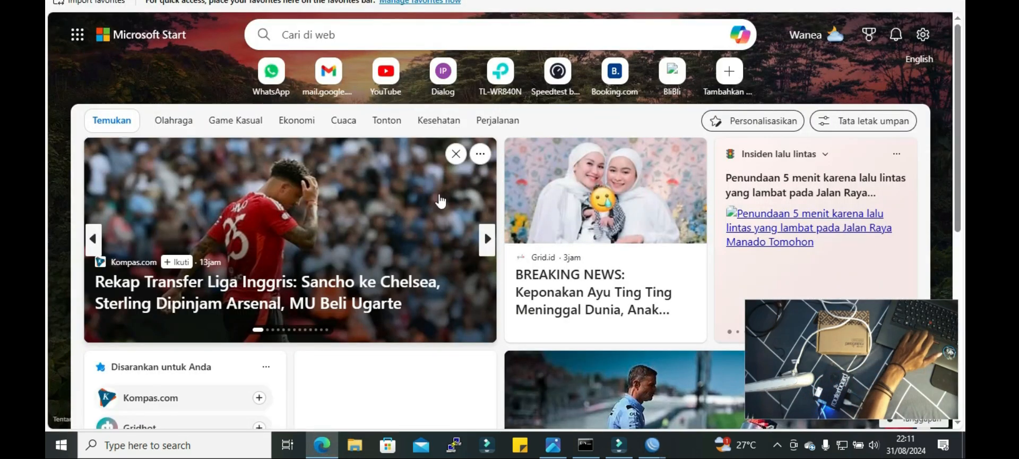
click(392, 66)
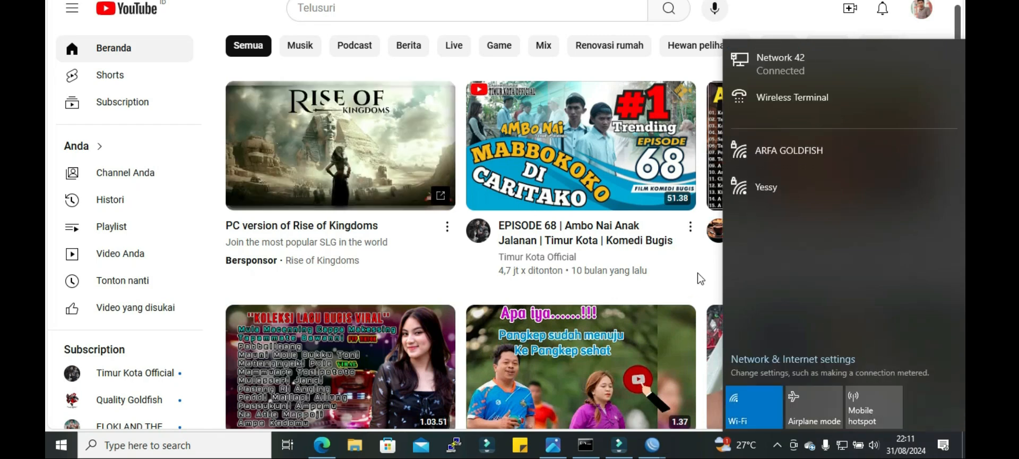
click(680, 268)
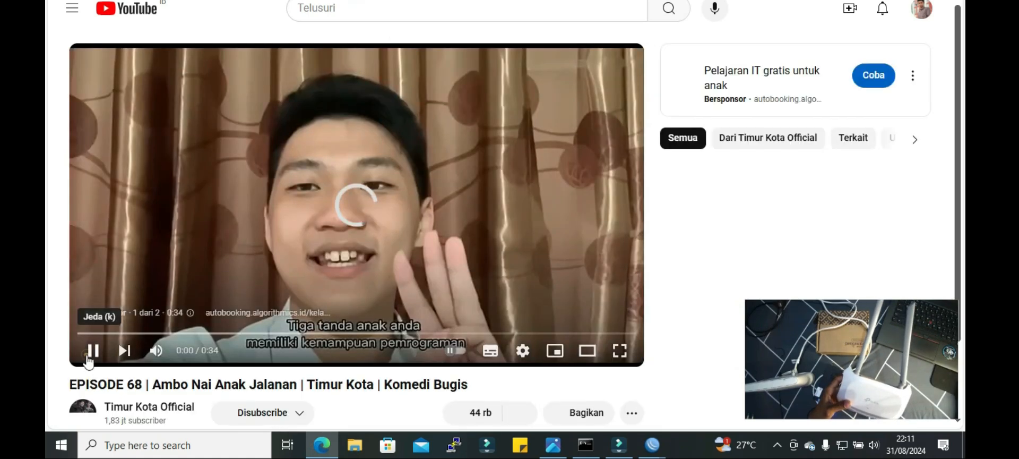
click(89, 361)
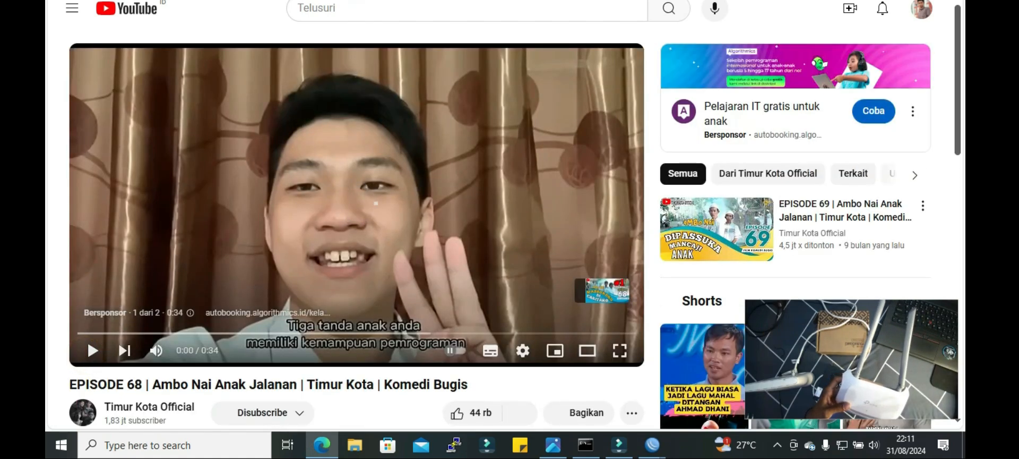
key(alt+Left)
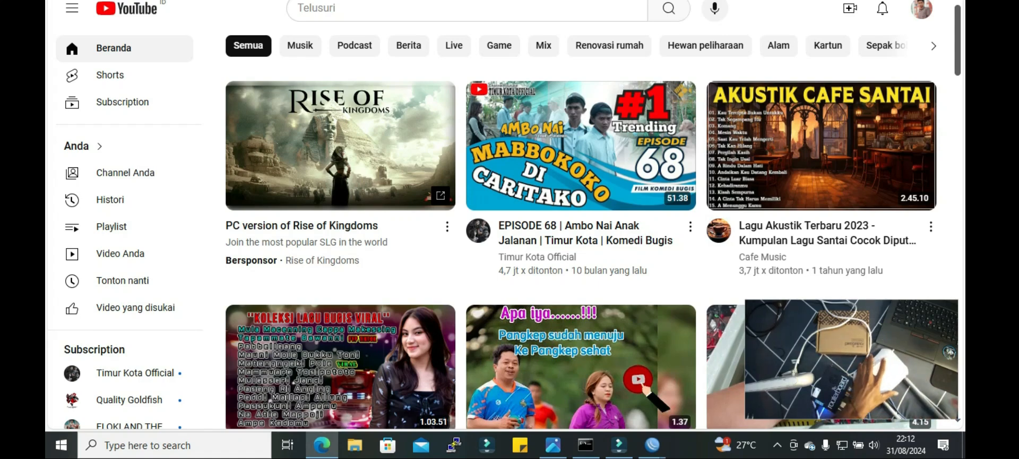
- Switch back to WinBox to examine the traffic on the interfaces, and check the available Windows networks for the access point
click(650, 451)
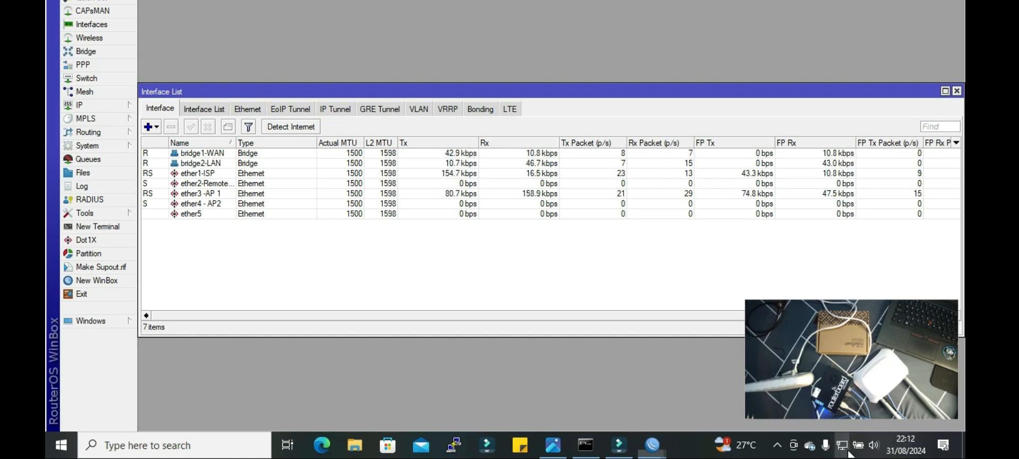
click(843, 446)
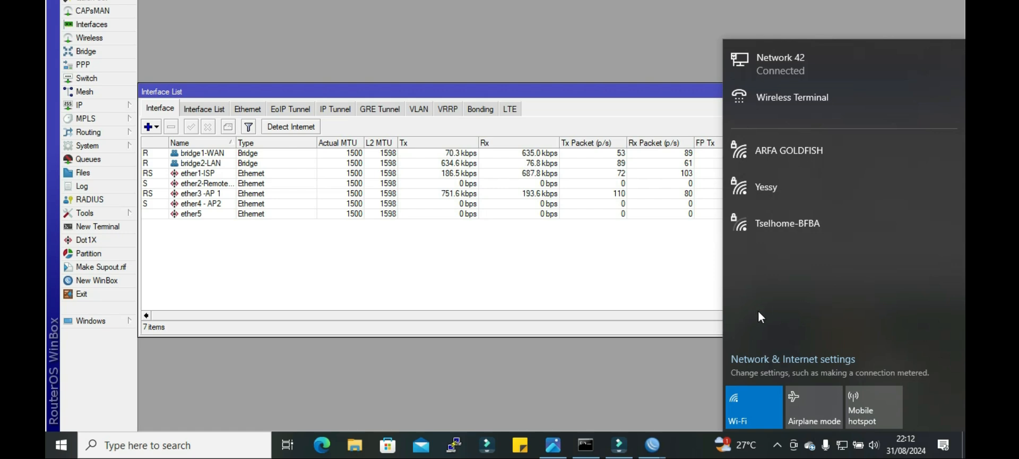
click(694, 381)
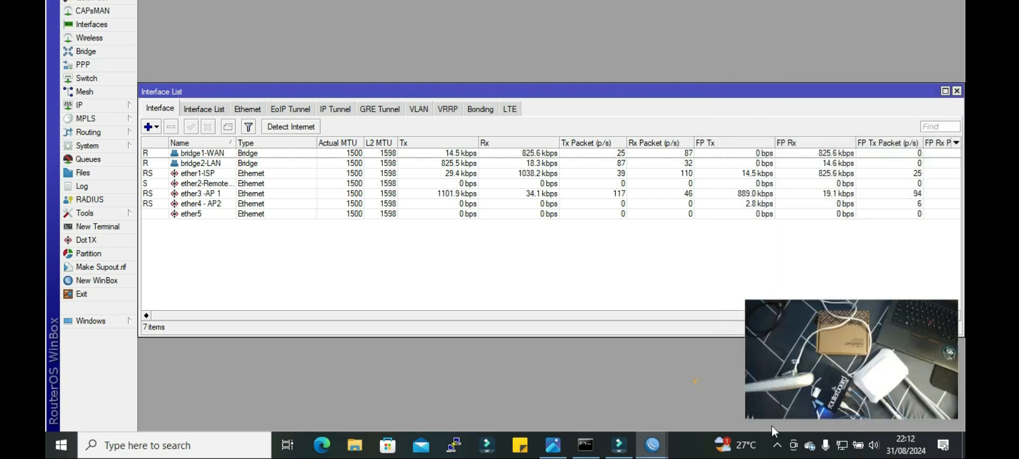
click(842, 444)
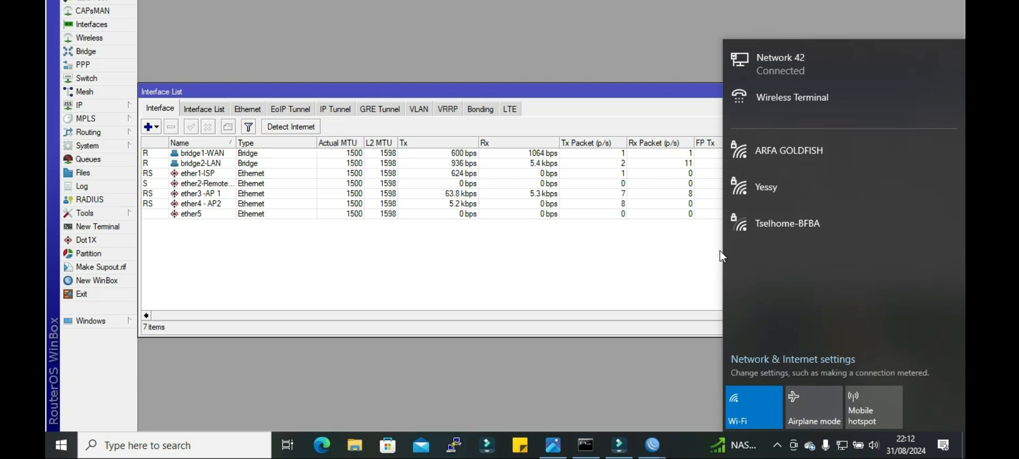
click(686, 367)
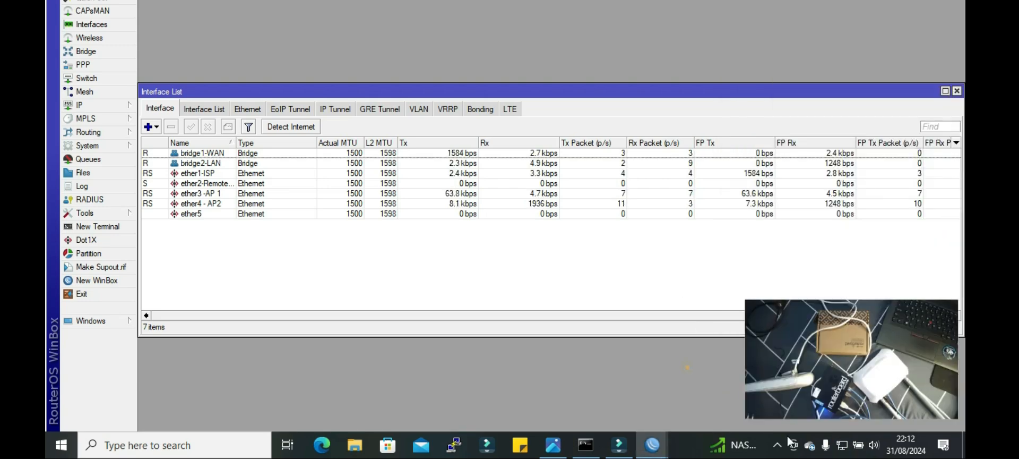
- Connect the computer to the TP-Link_4056 Wi-Fi network and check its connection status
click(842, 445)
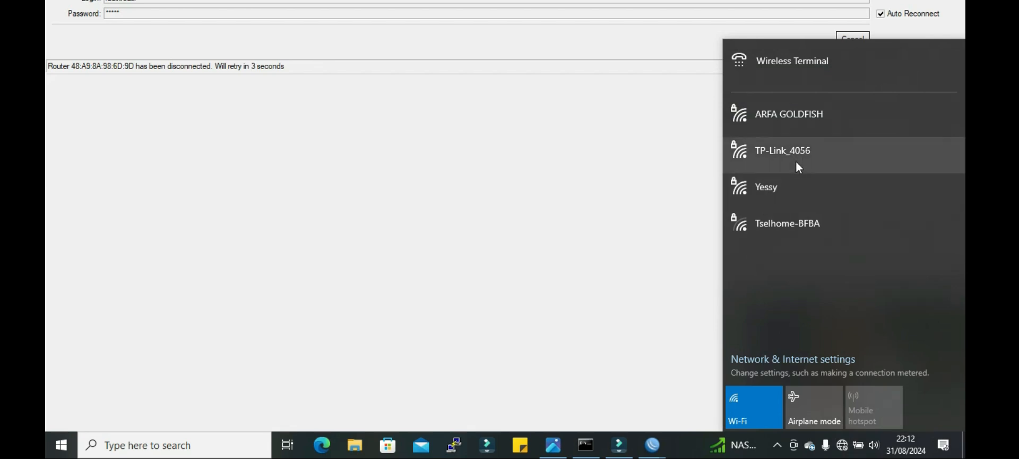
click(798, 163)
click(926, 214)
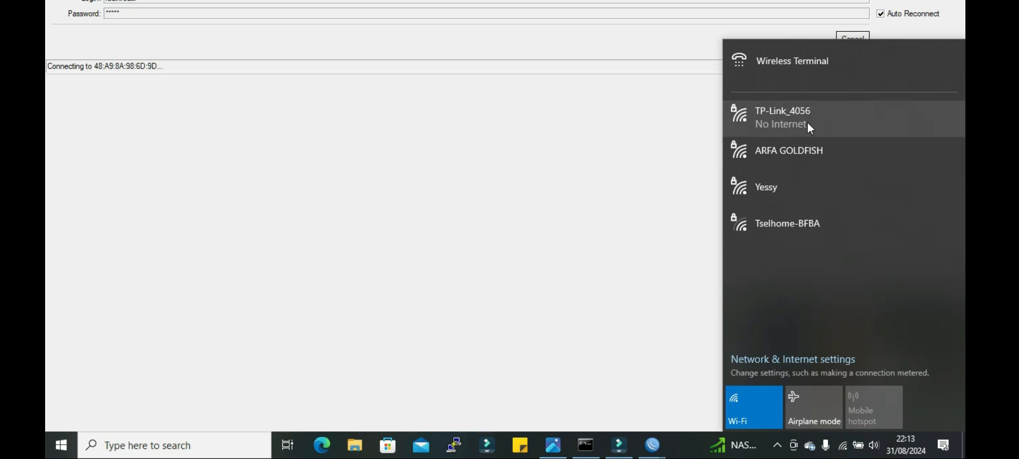
click(765, 131)
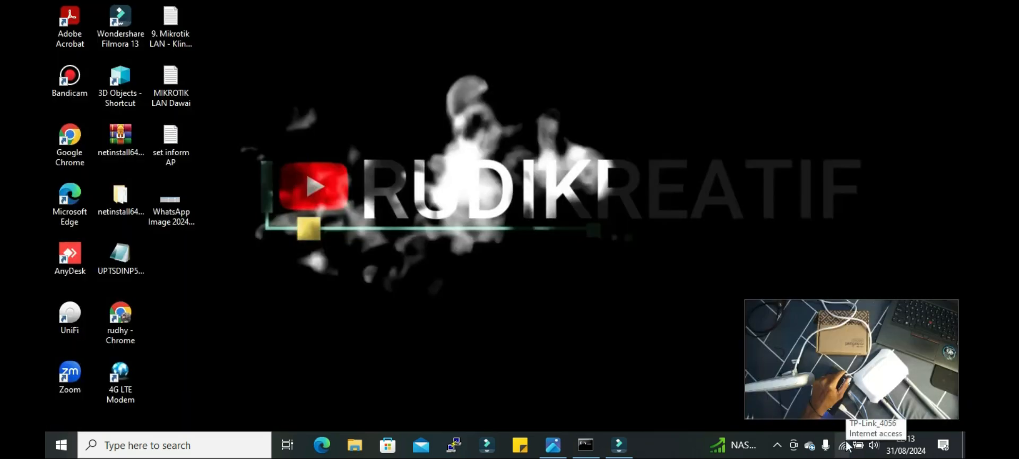
click(844, 443)
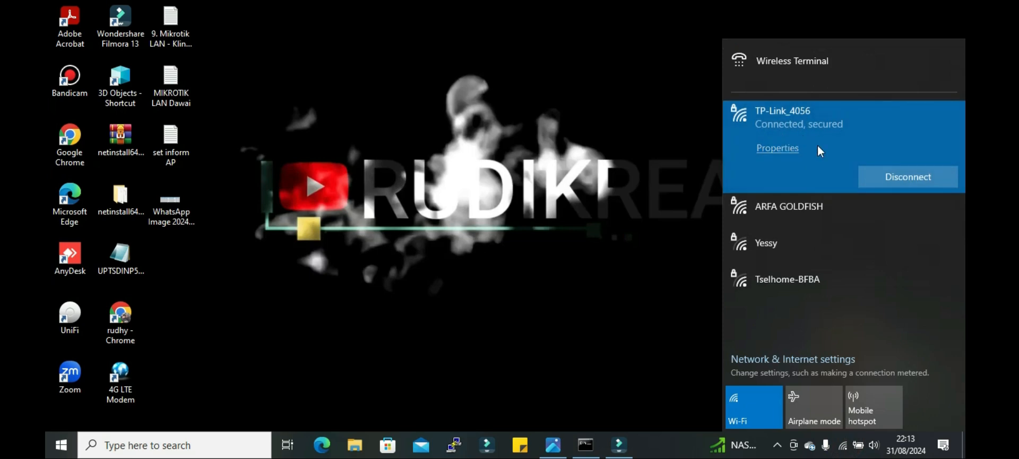
- Switch to Microsoft Edge and open YouTube to test internet access over the Wi-Fi connection
click(320, 445)
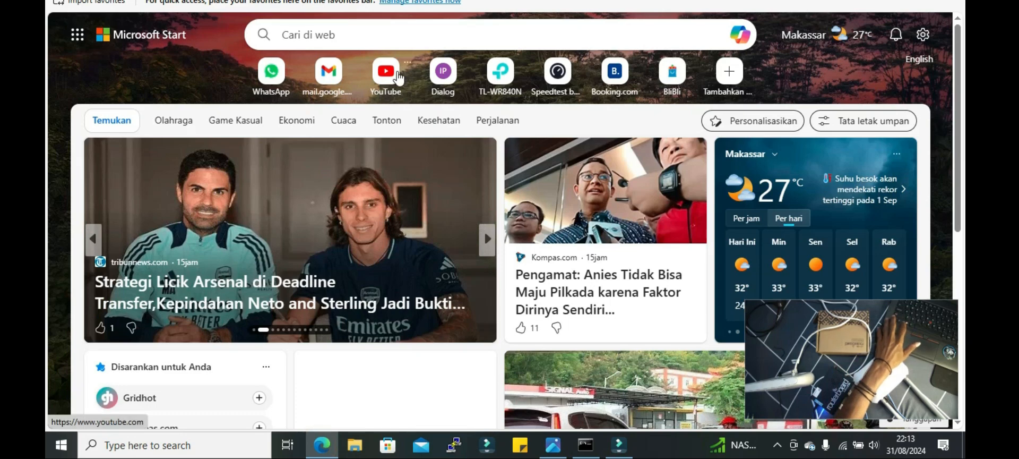
click(386, 70)
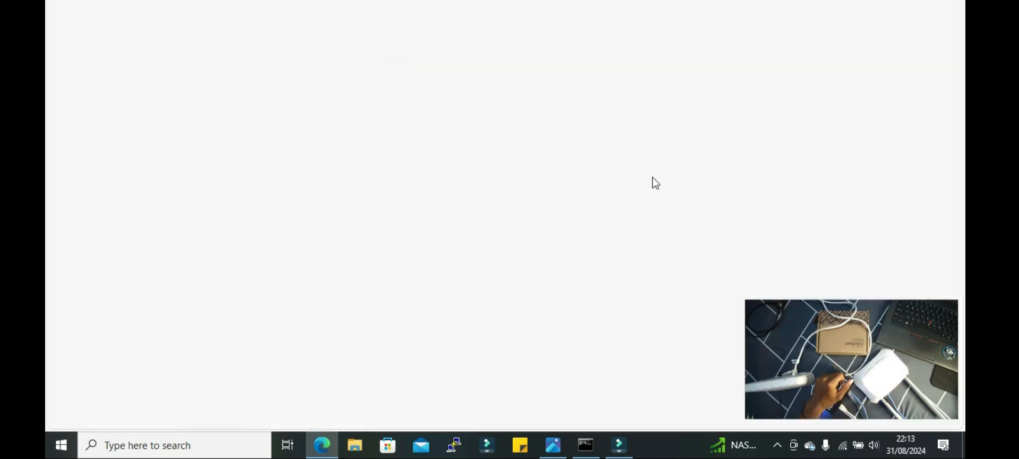